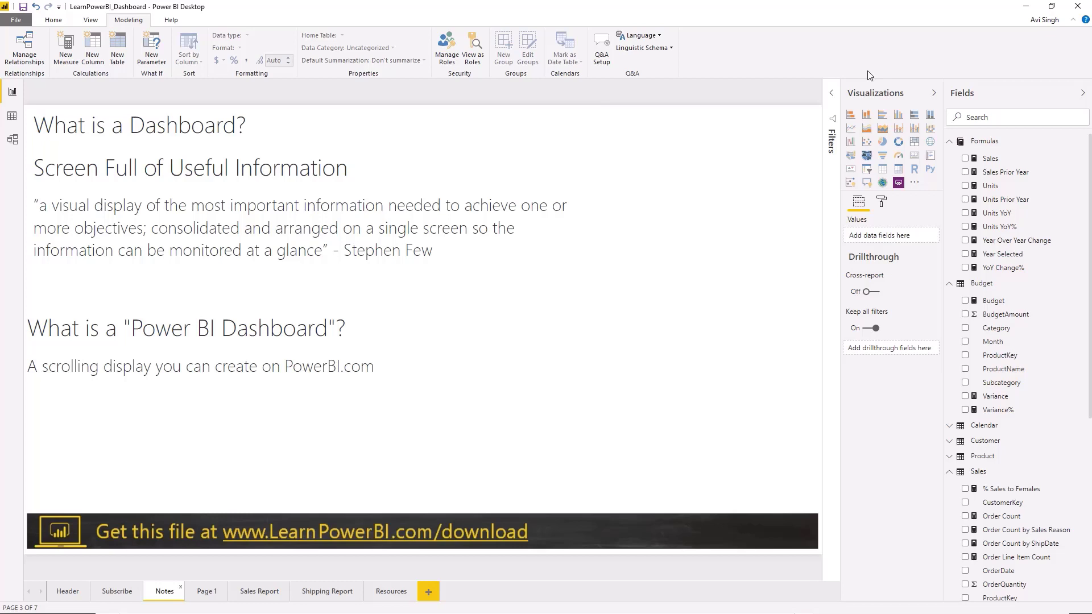
# Collapse the Visualizations and Fields panes and minimize the ribbon to enlarge the Notes page.
pyautogui.click(932, 94)
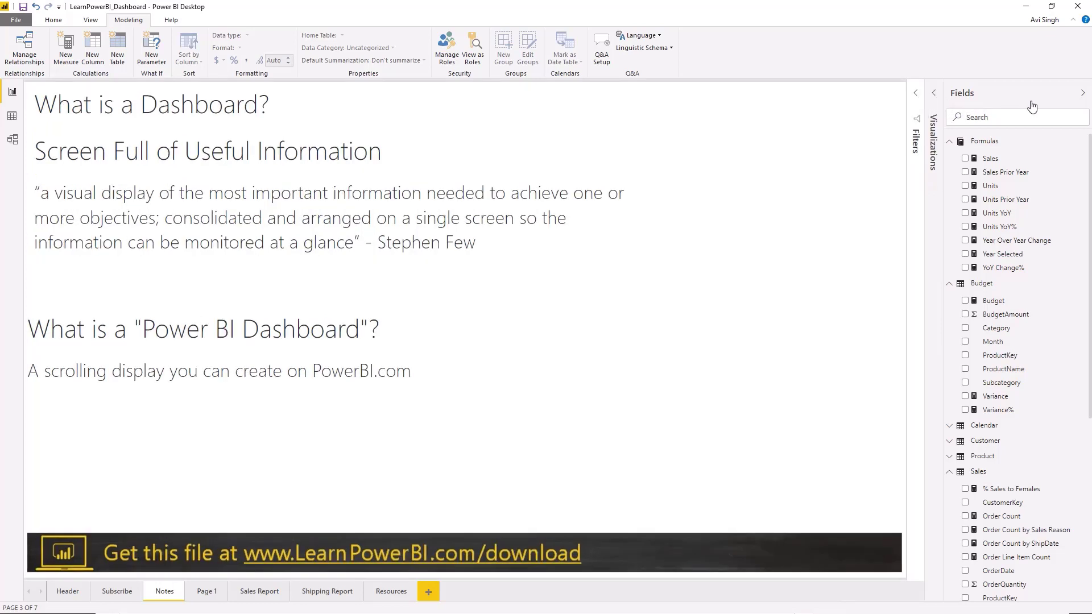
pyautogui.click(1081, 94)
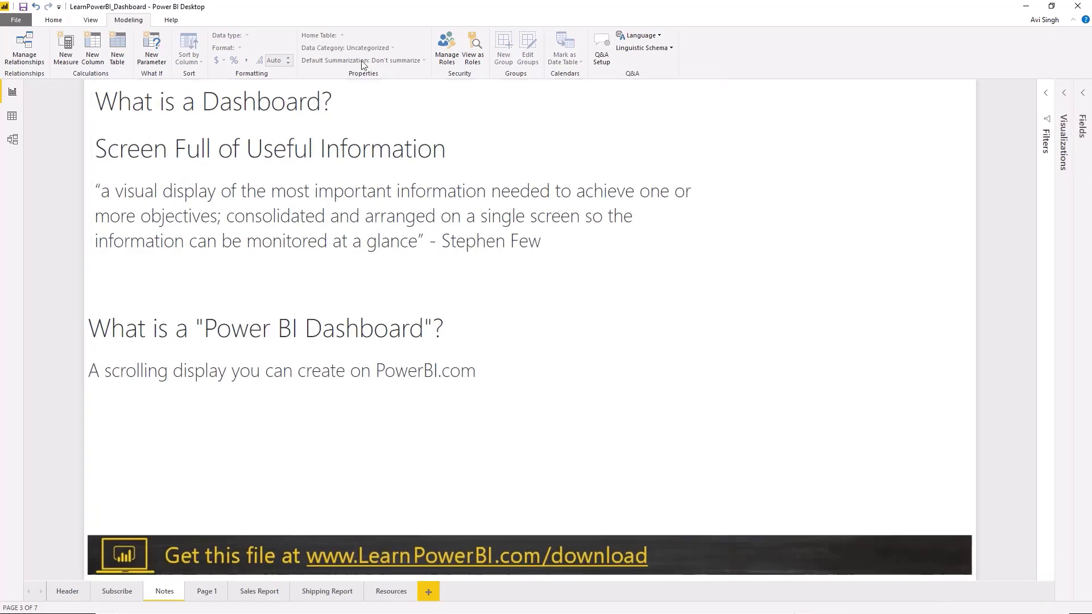
pyautogui.doubleClick(137, 21)
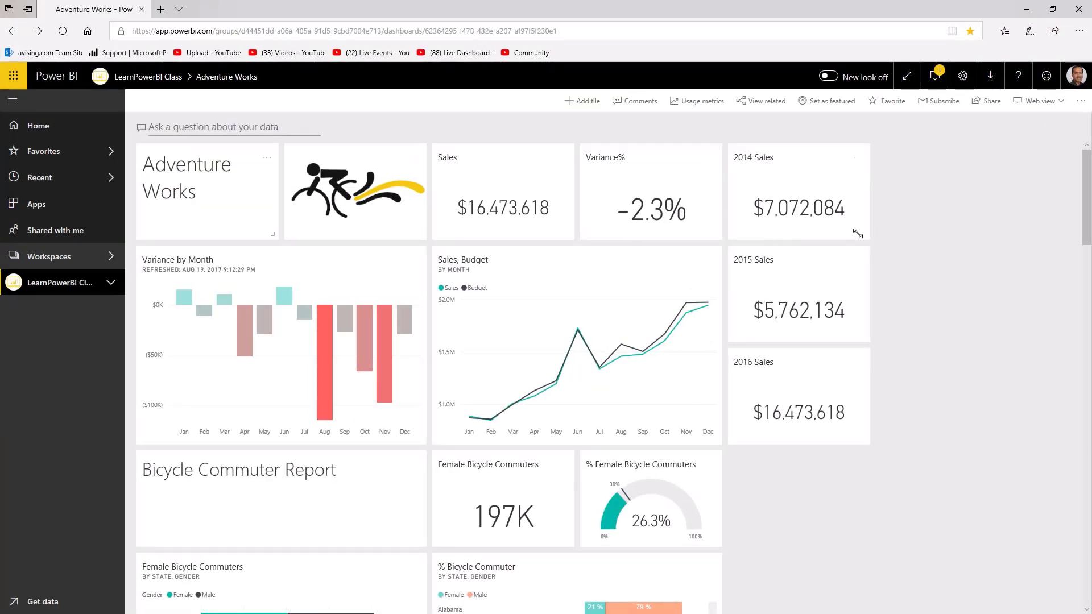
# Scroll down through the Adventure Works dashboard tiles and back up.
pyautogui.scroll(-6, 914, 234)
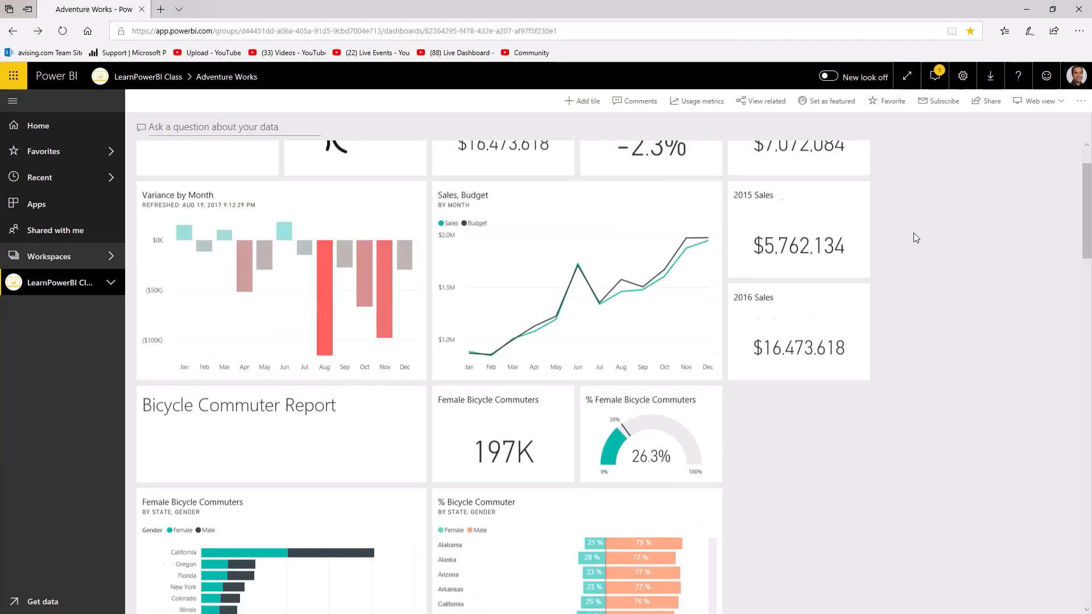
pyautogui.scroll(-14, 913, 233)
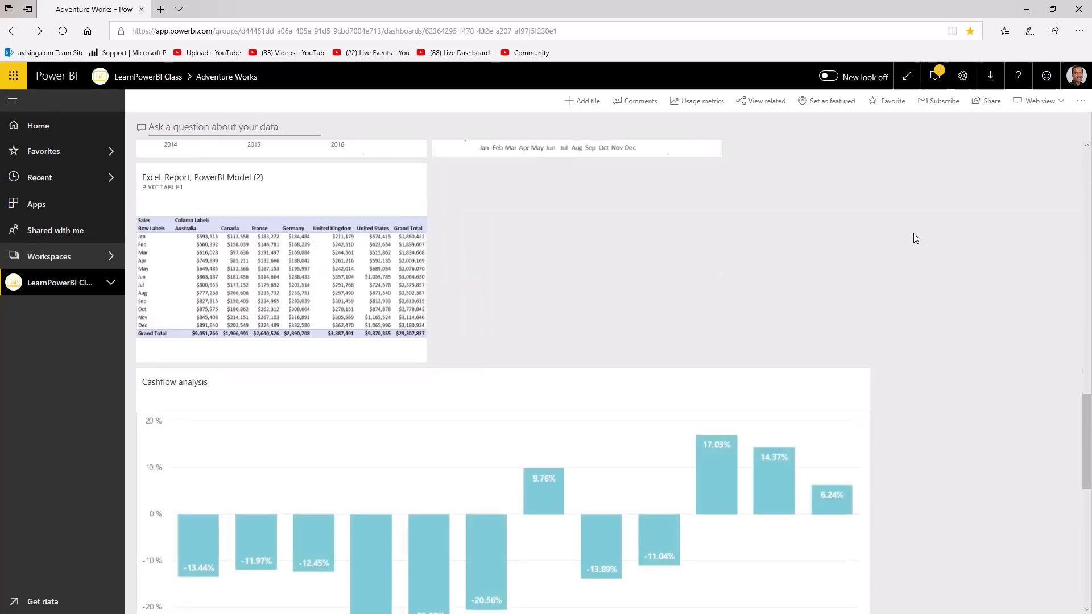
pyautogui.scroll(15, 915, 238)
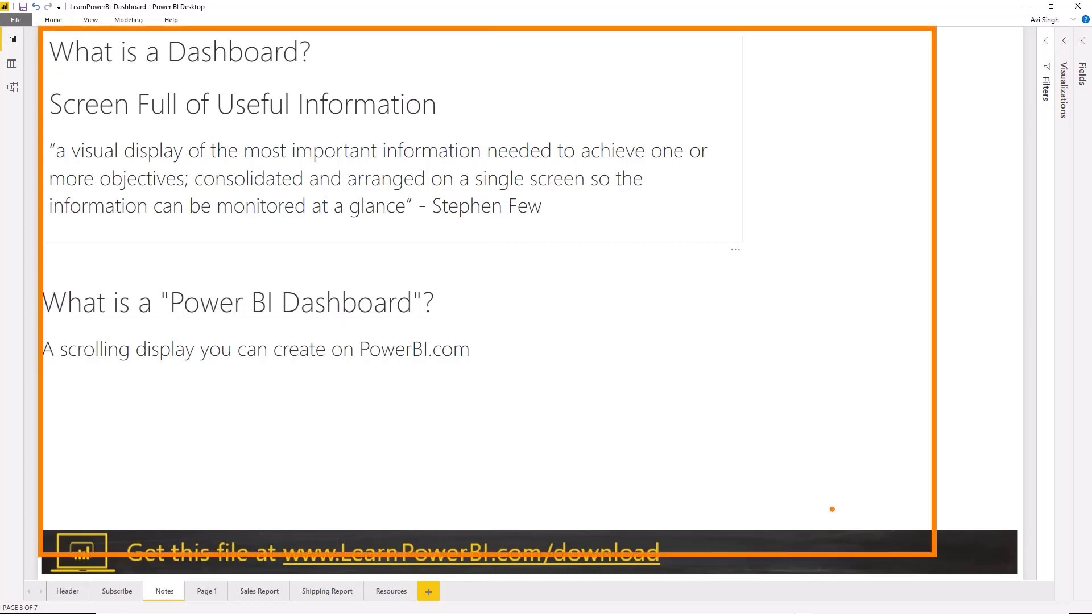
# Switch to blank Page 1, sketch the planned layout with the screen pen, and restore the ribbon.
pyautogui.click(204, 592)
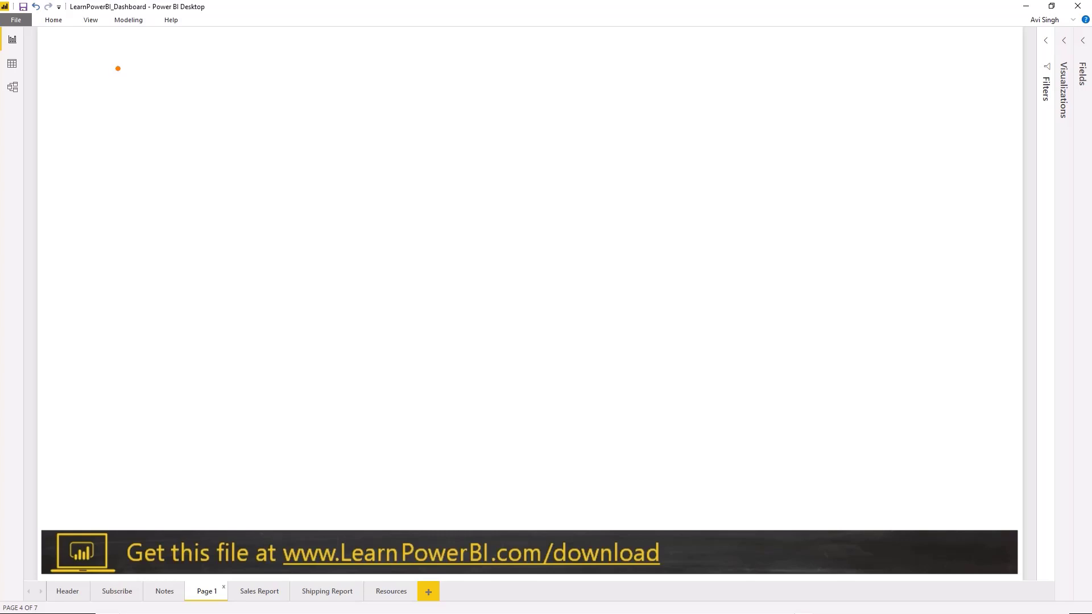
pyautogui.moveTo(111, 68)
pyautogui.mouseDown()
pyautogui.moveTo(624, 48)
pyautogui.moveTo(238, 163)
pyautogui.moveTo(397, 196)
pyautogui.moveTo(566, 274)
pyautogui.moveTo(215, 368)
pyautogui.moveTo(620, 382)
pyautogui.mouseUp()
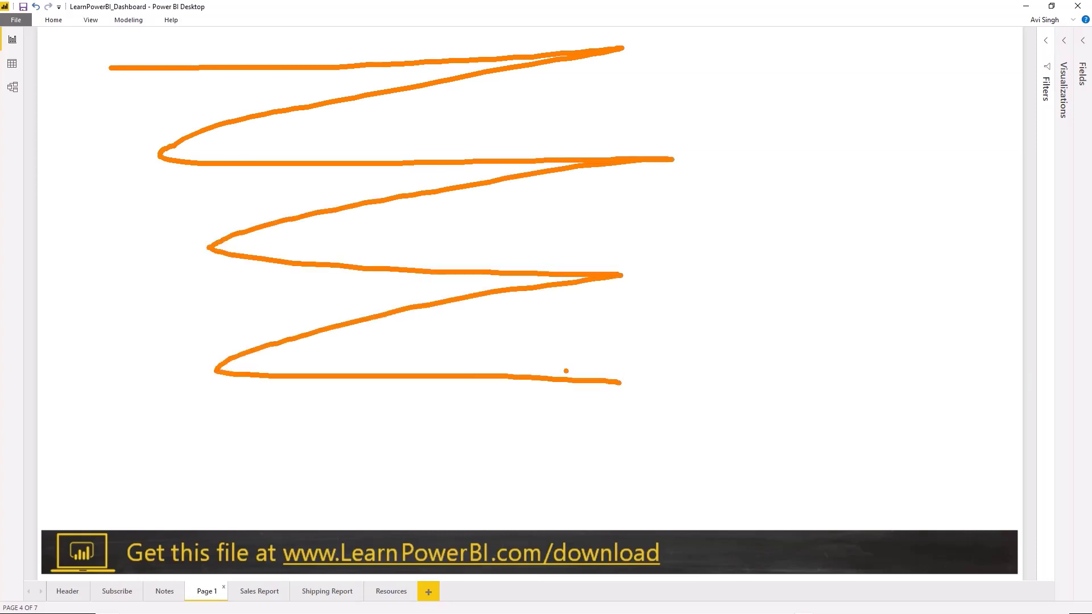
pyautogui.press('Escape')
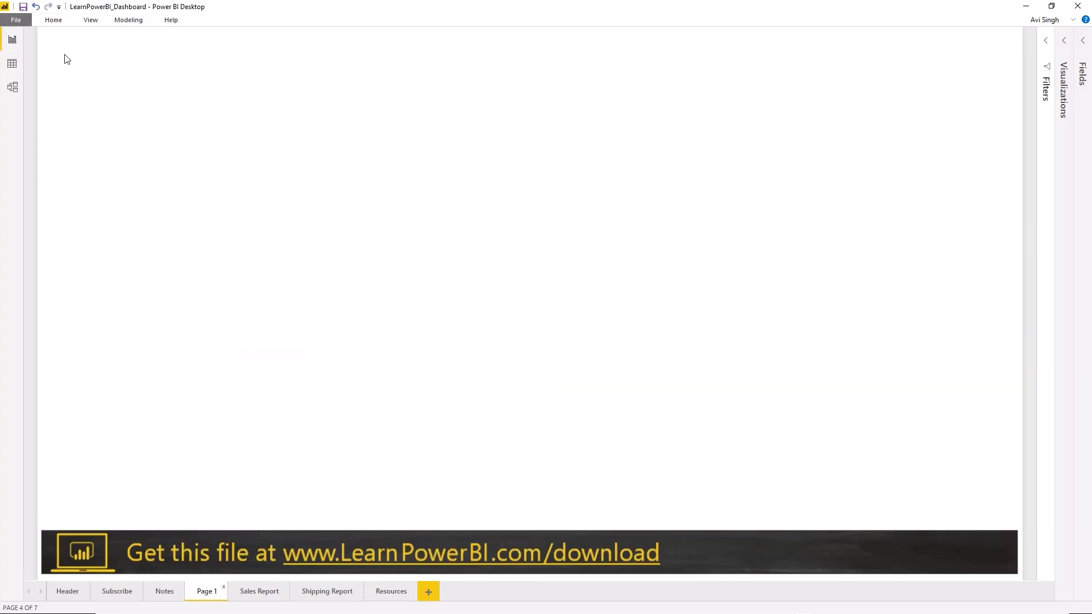
pyautogui.moveTo(42, 30)
pyautogui.mouseDown()
pyautogui.moveTo(164, 112)
pyautogui.moveTo(346, 197)
pyautogui.moveTo(391, 236)
pyautogui.mouseUp()
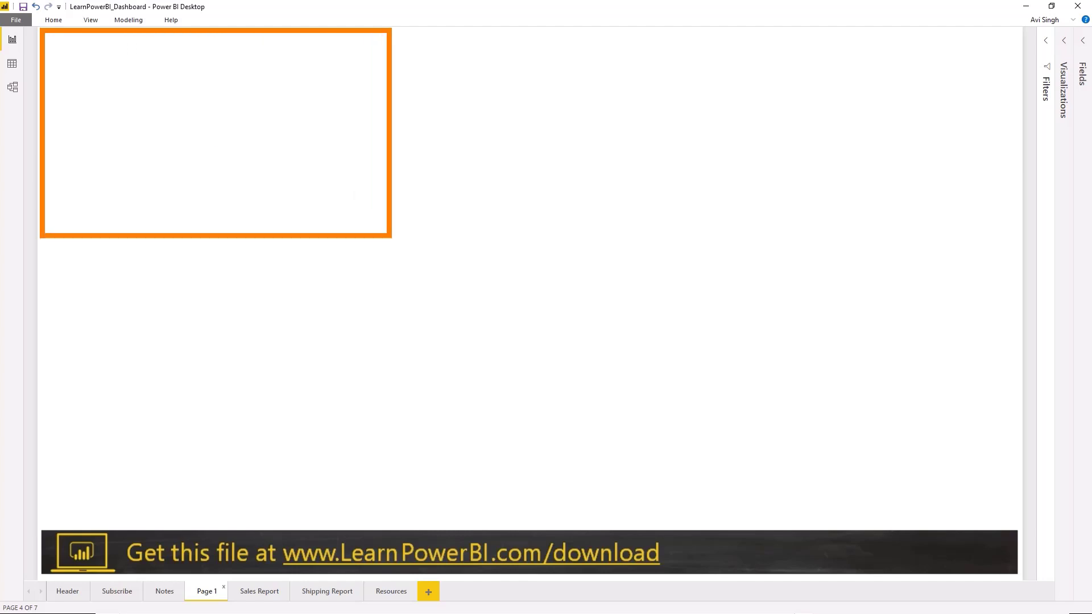
pyautogui.press('e')
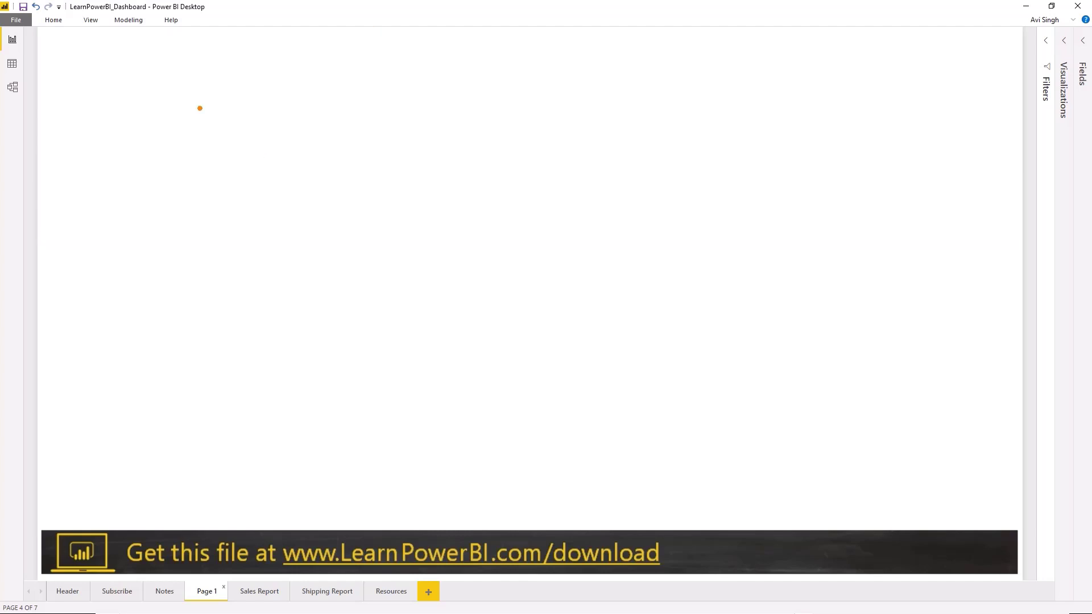
pyautogui.moveTo(59, 34)
pyautogui.mouseDown()
pyautogui.moveTo(476, 105)
pyautogui.moveTo(909, 111)
pyautogui.mouseUp()
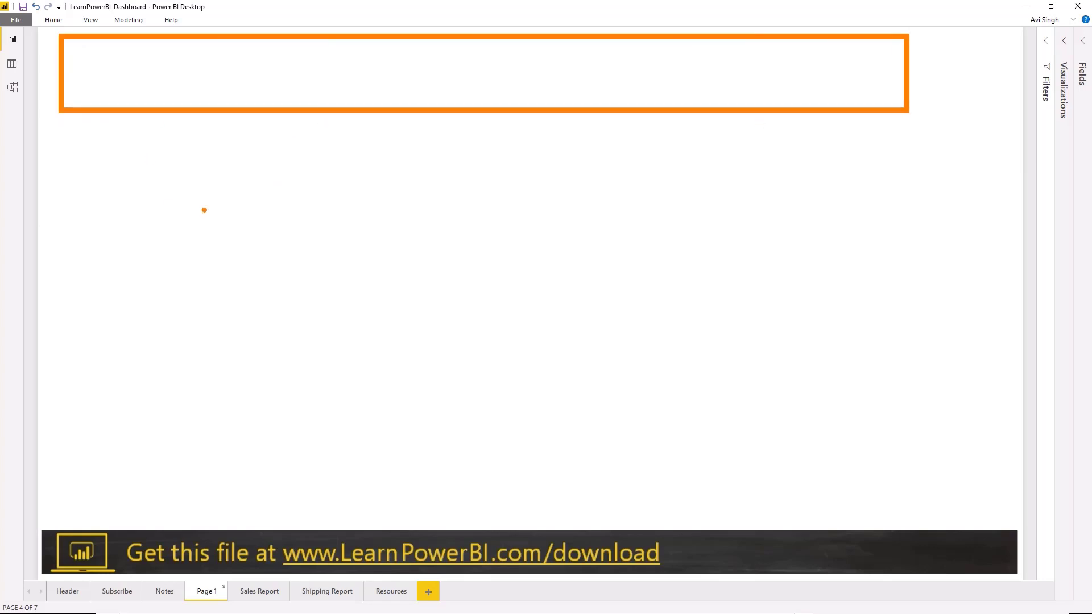
pyautogui.press('Escape')
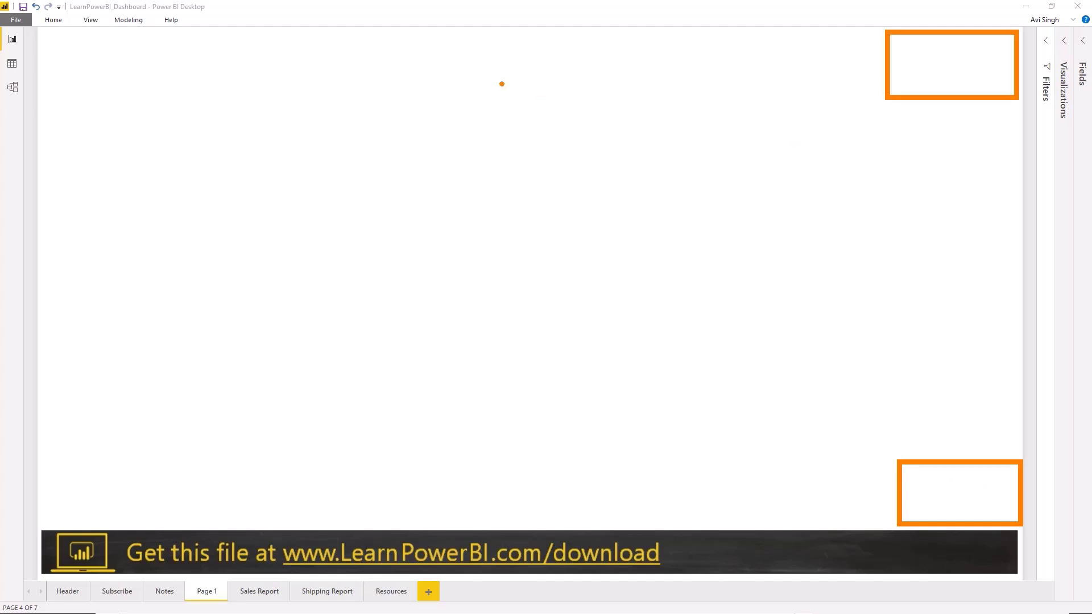
pyautogui.click(130, 21)
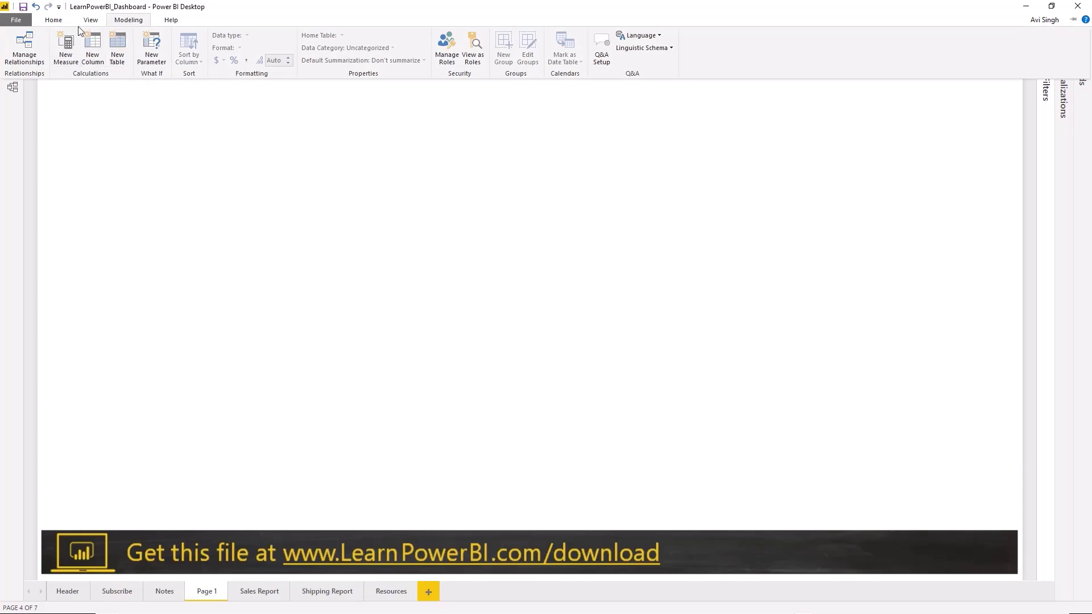
# Insert a text box on Page 1 reading 'Sales Report'.
pyautogui.click(57, 25)
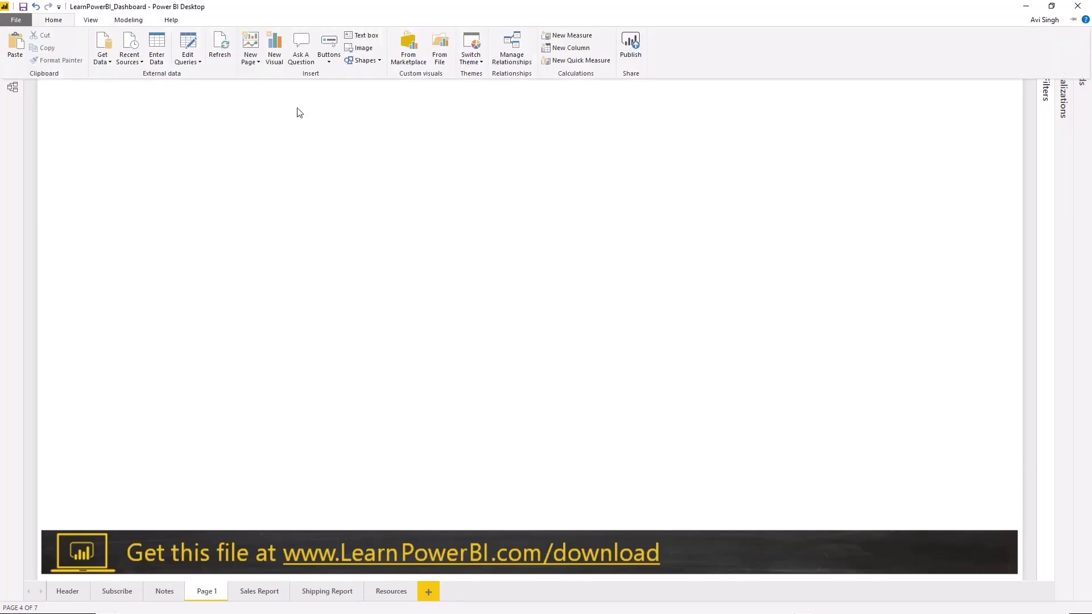
pyautogui.click(365, 38)
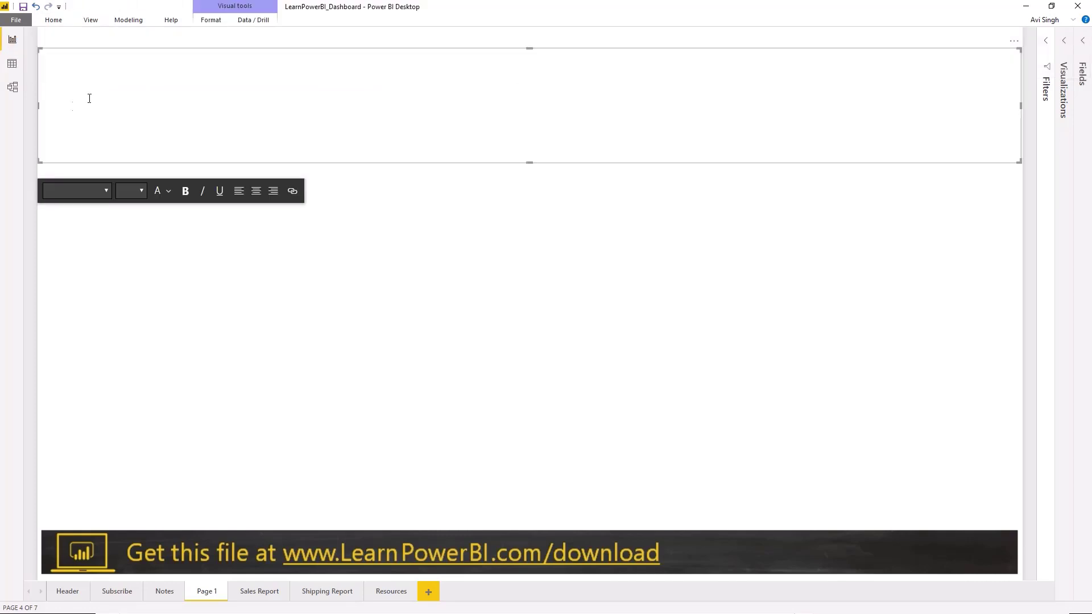
pyautogui.write('Sales ')
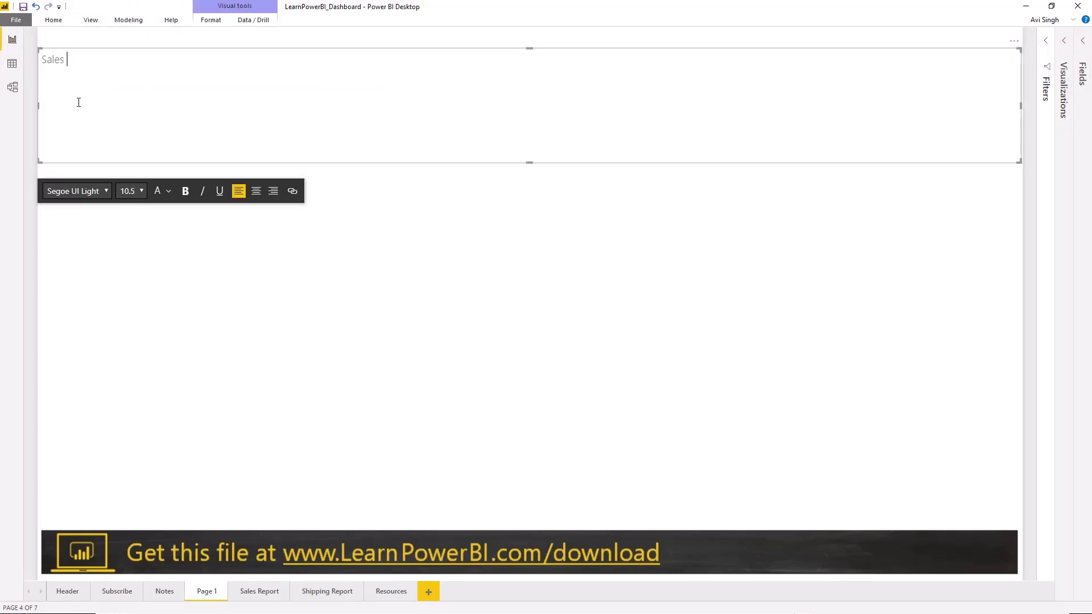
pyautogui.write('Report')
# Set the title text to 32 point and shrink its box to fit the text.
pyautogui.hotkey('ctrl', 'a')
pyautogui.click(130, 191)
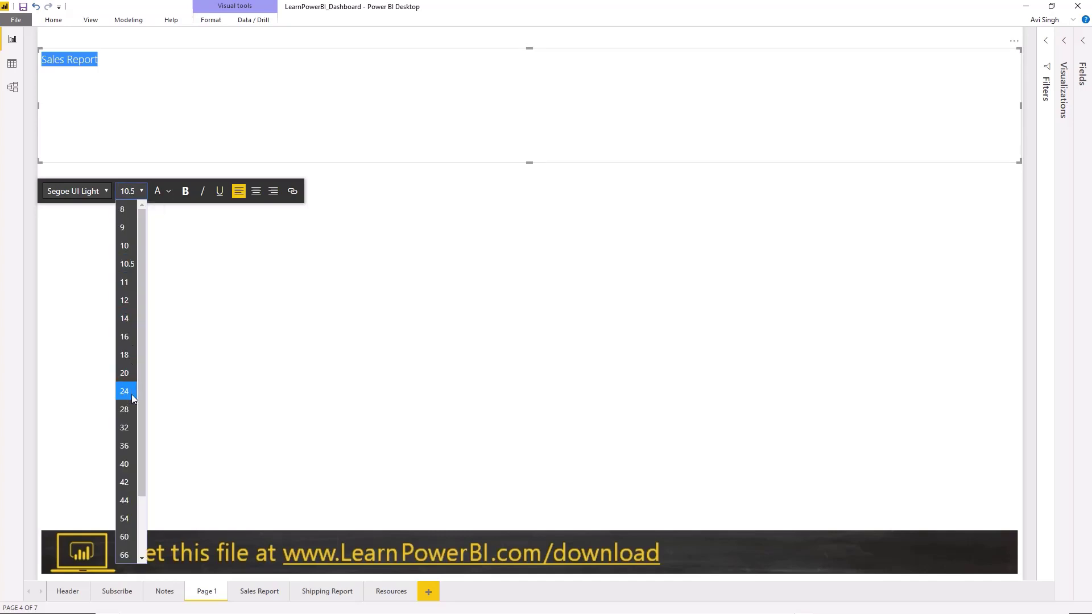
pyautogui.click(131, 464)
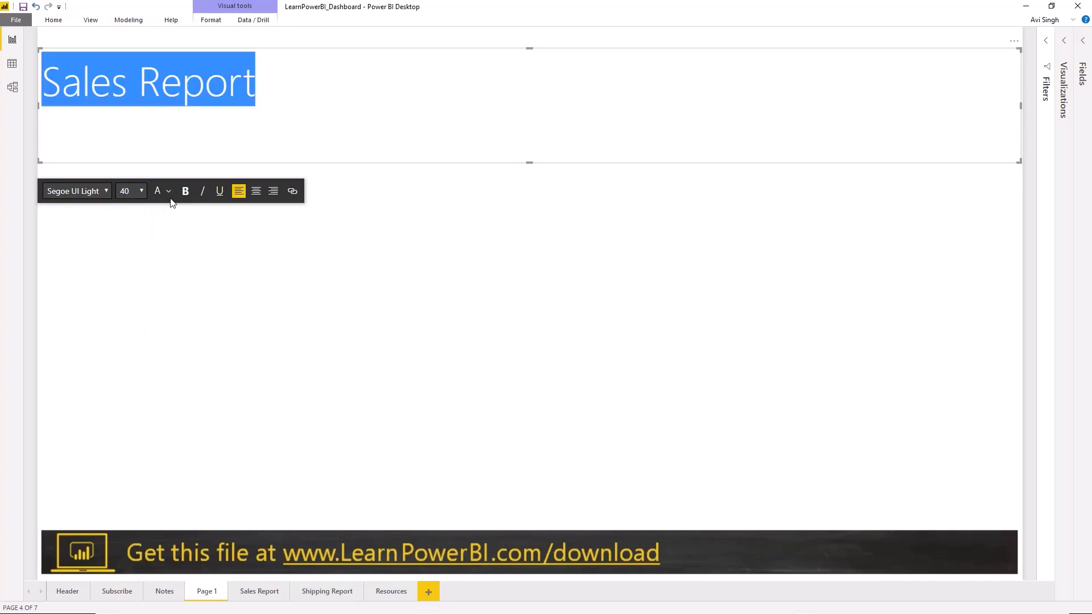
pyautogui.click(135, 193)
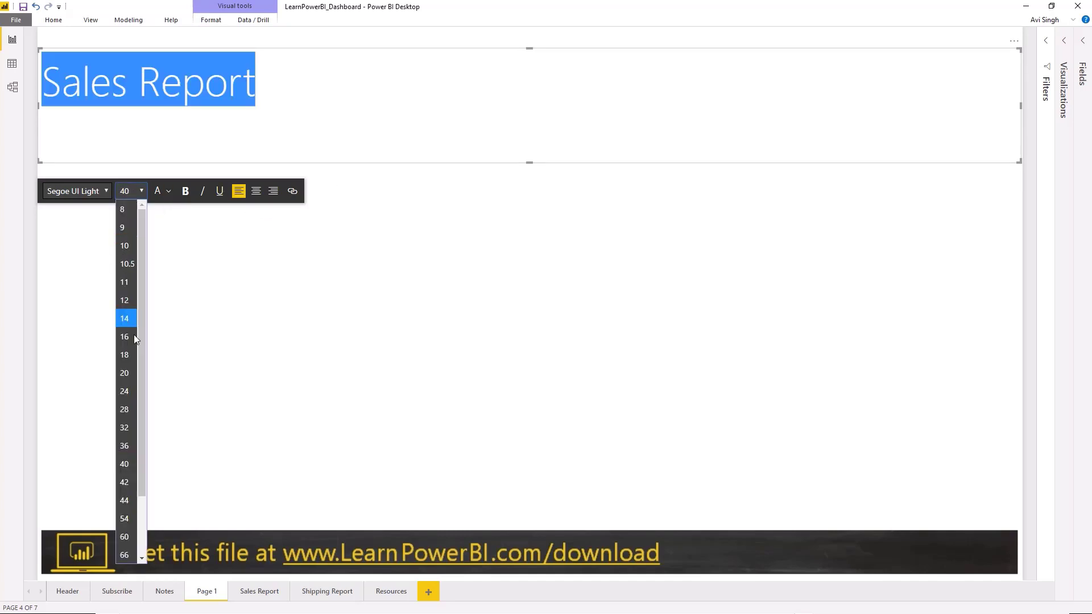
pyautogui.click(128, 433)
pyautogui.click(470, 130)
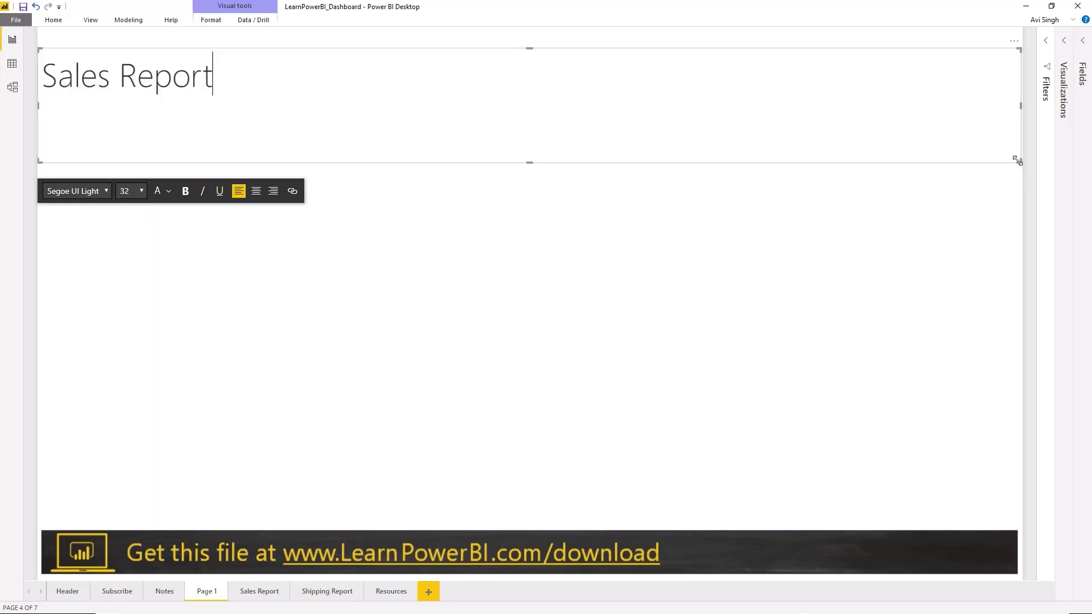
pyautogui.moveTo(1019, 162); pyautogui.dragTo(230, 114)
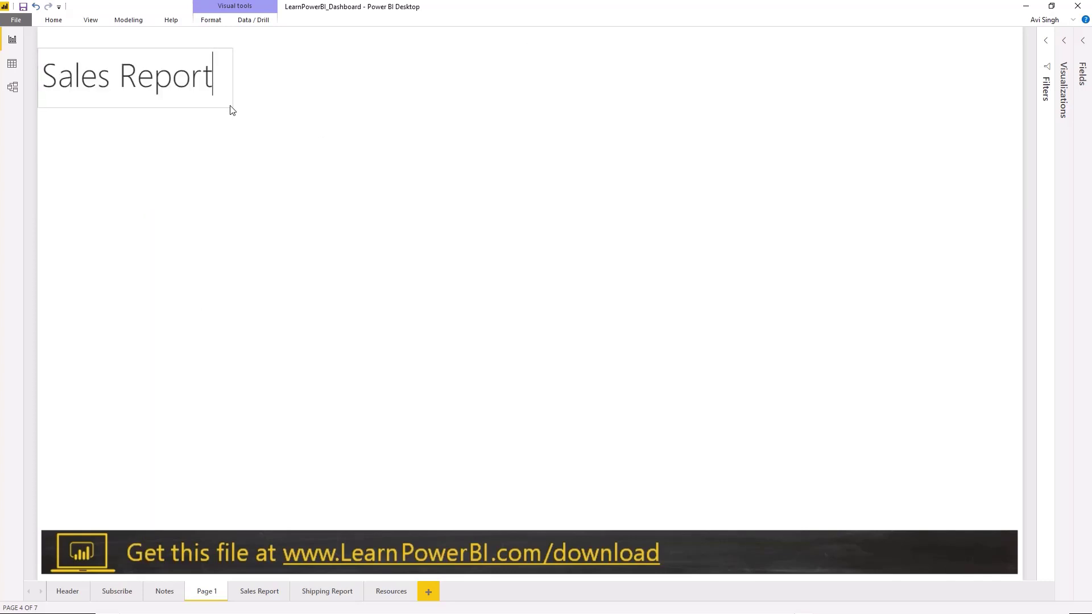
pyautogui.click(280, 105)
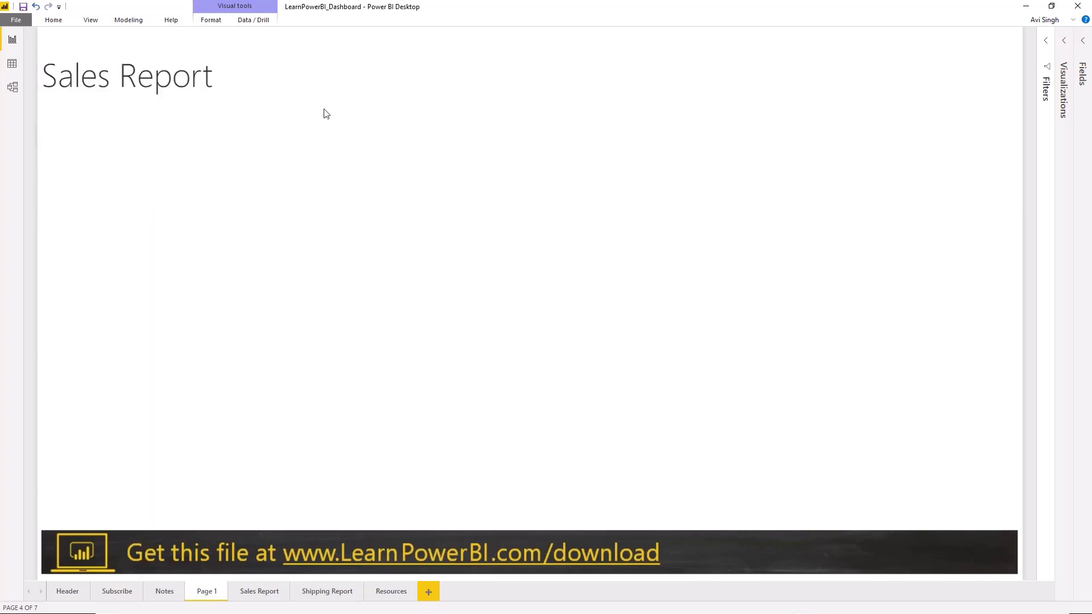
# Expand the Filters and Fields panes and open the Formulas and Calendar tables.
pyautogui.click(1047, 42)
pyautogui.click(1082, 41)
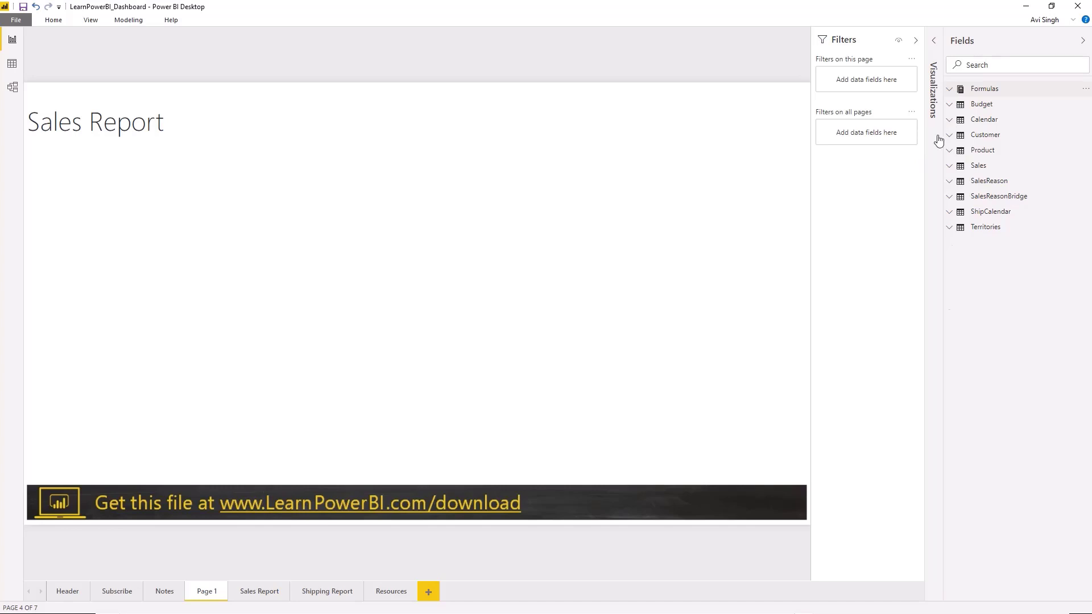
pyautogui.click(949, 89)
pyautogui.click(1005, 119)
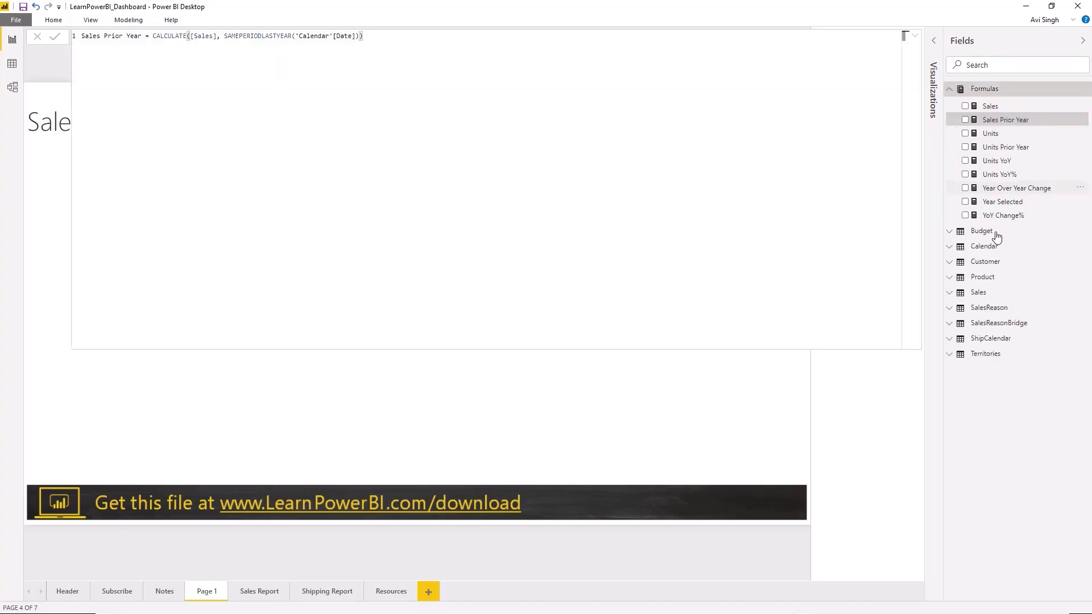
pyautogui.click(950, 252)
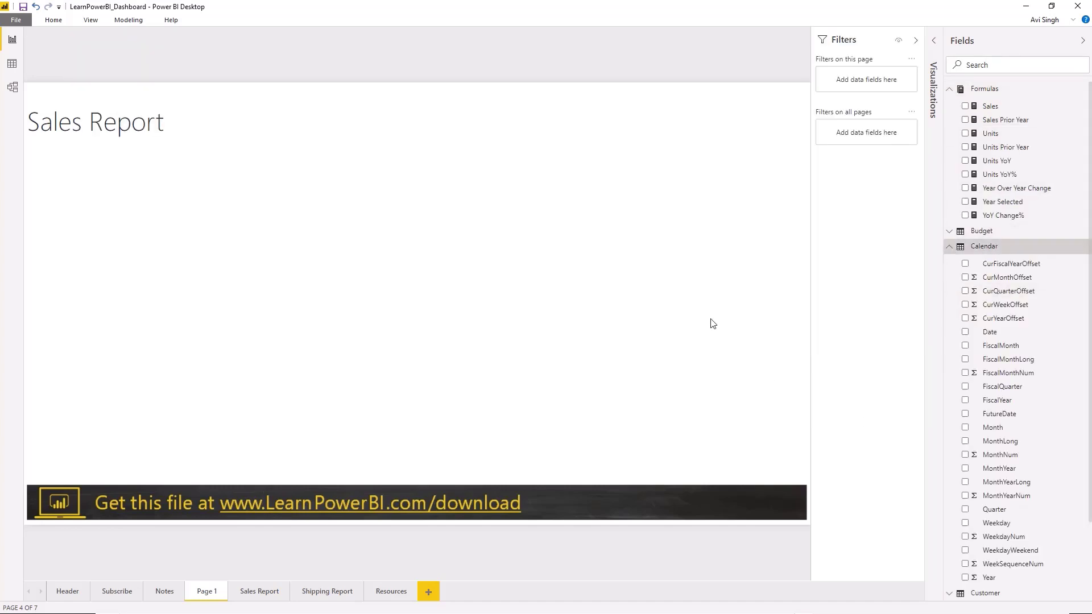
# Add Year as a page-level filter using basic filtering set to 2016.
pyautogui.moveTo(992, 577); pyautogui.dragTo(865, 80)
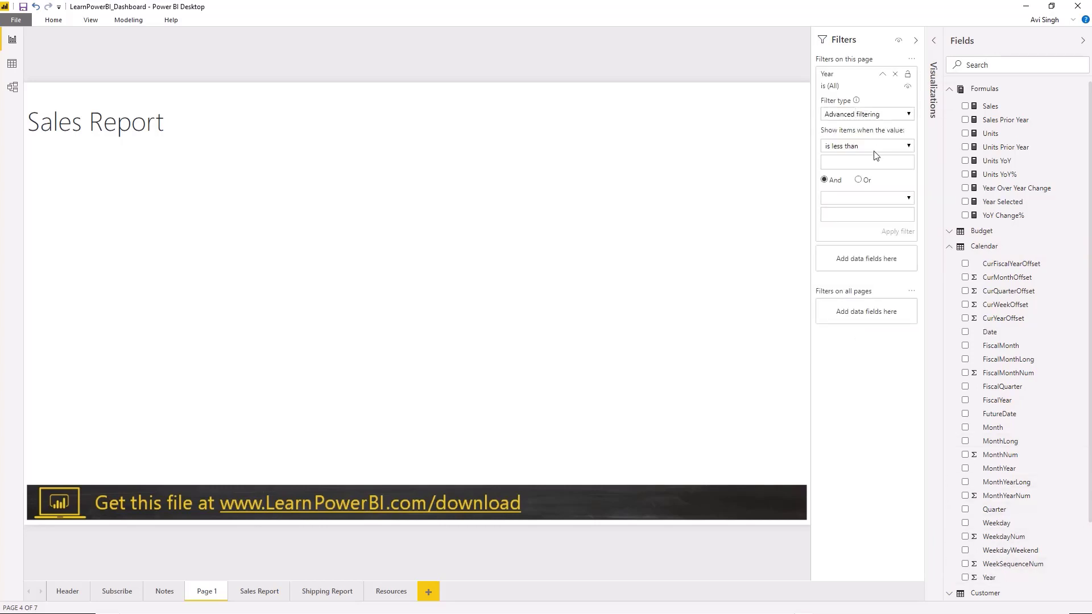
pyautogui.click(869, 116)
pyautogui.click(851, 145)
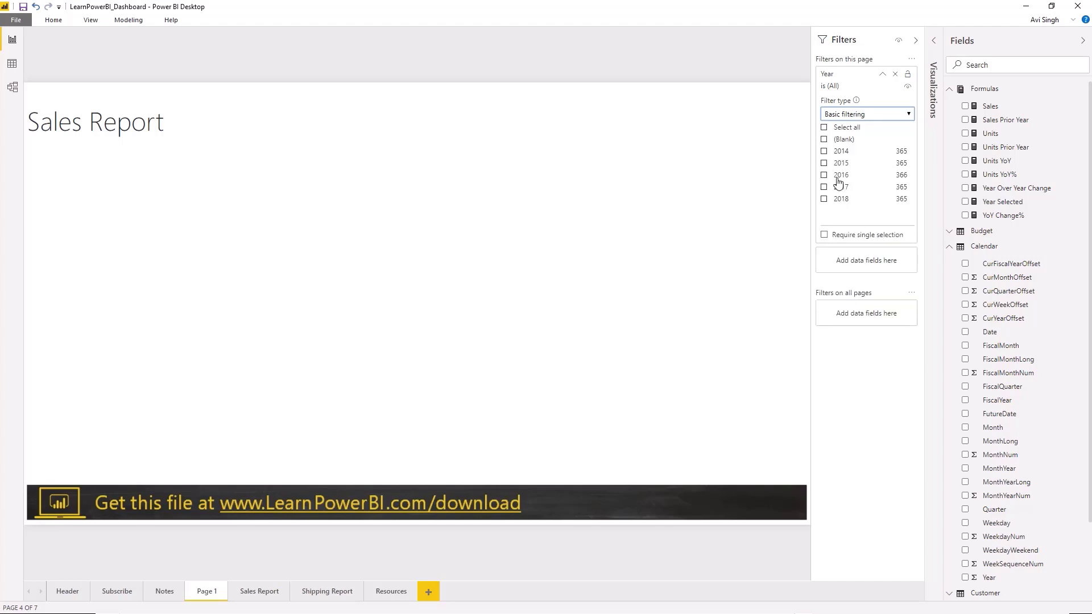
pyautogui.click(840, 176)
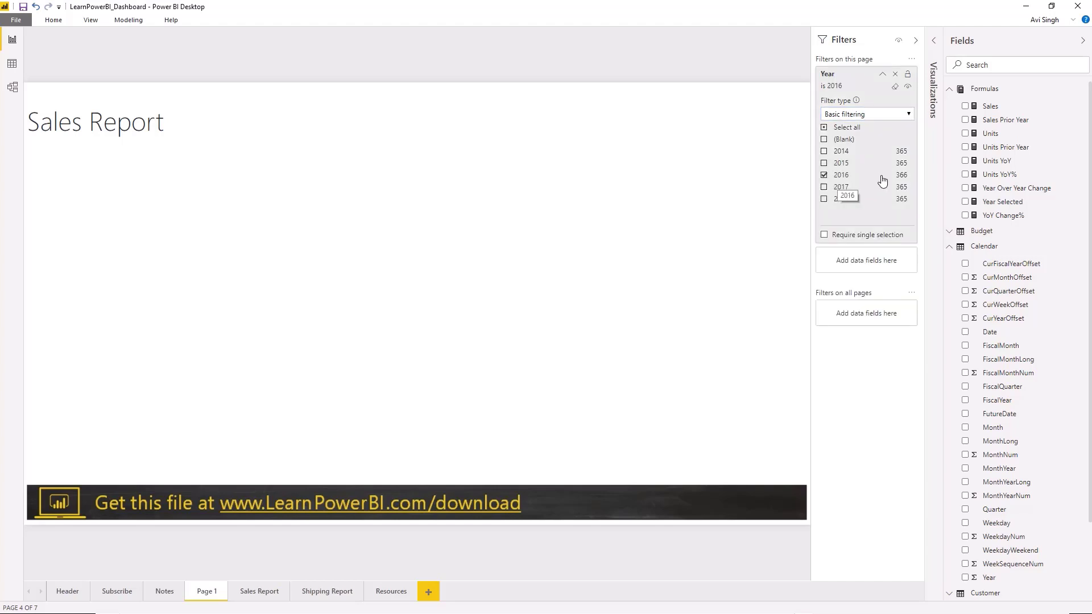
pyautogui.click(882, 75)
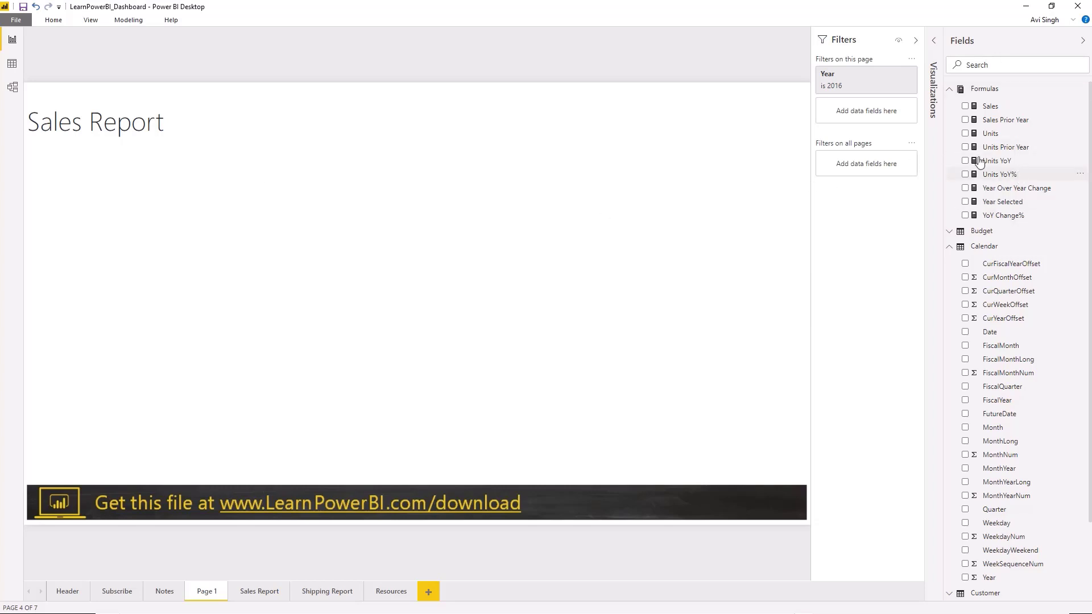
# Add Year Selected as a card showing 'Year: 2016' and size it below the title.
pyautogui.moveTo(1002, 202); pyautogui.dragTo(180, 217)
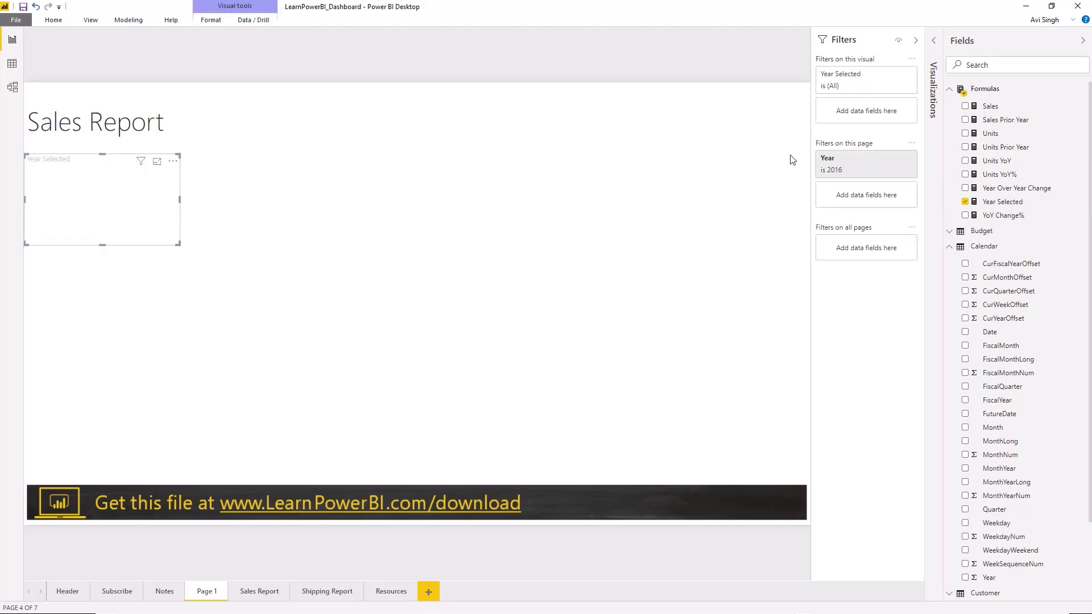
pyautogui.click(934, 48)
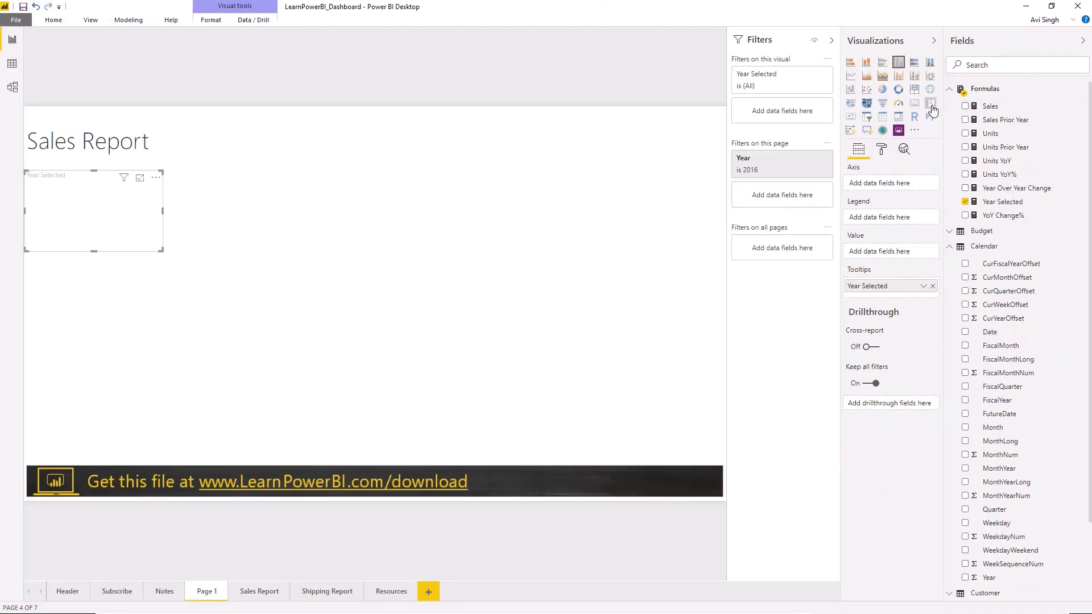
pyautogui.click(931, 103)
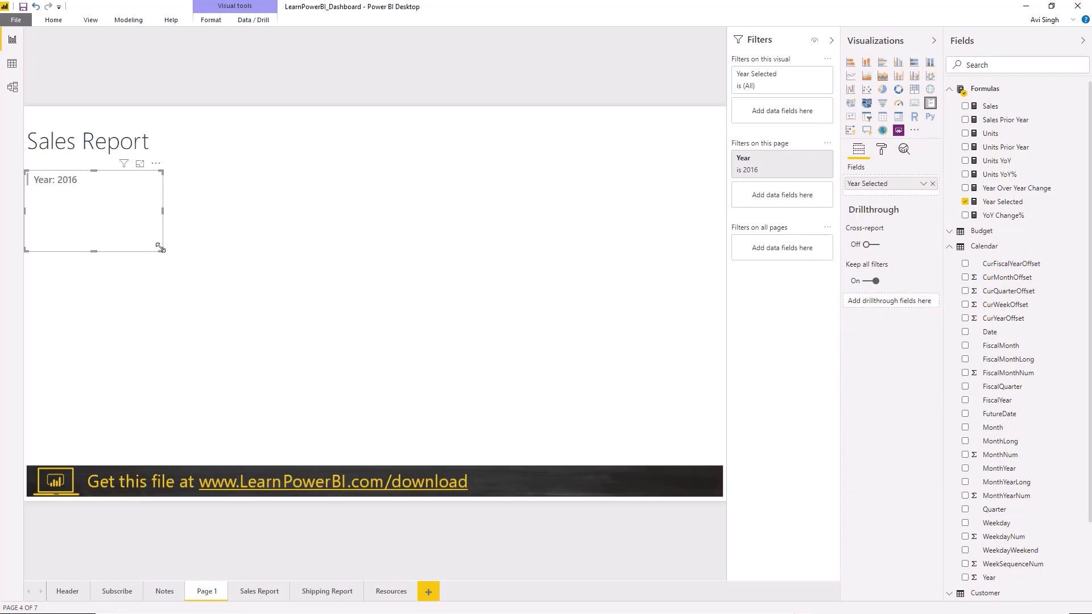
pyautogui.moveTo(162, 249); pyautogui.dragTo(114, 165)
pyautogui.click(156, 188)
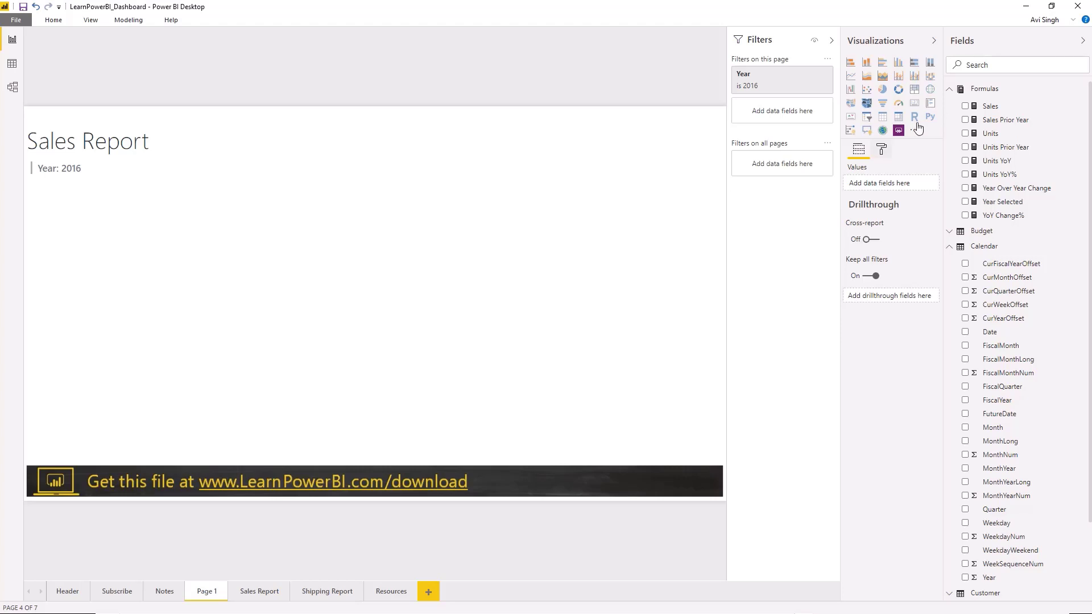
# Add compact cards for Sales ($16M) and Sales Prior Year ($6M) beside the title.
pyautogui.moveTo(979, 109); pyautogui.dragTo(304, 192)
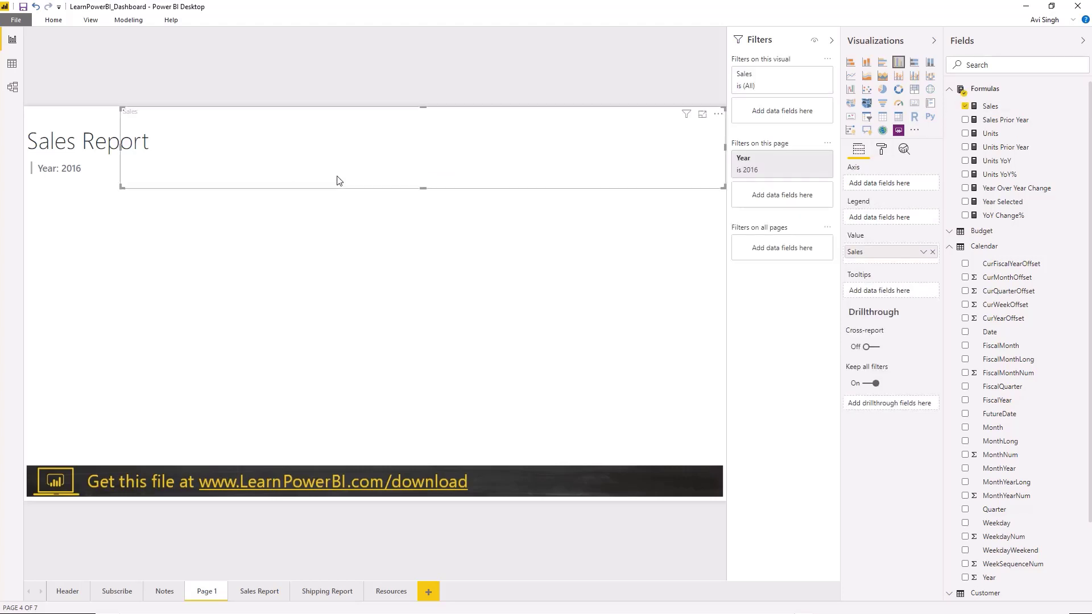
pyautogui.click(914, 105)
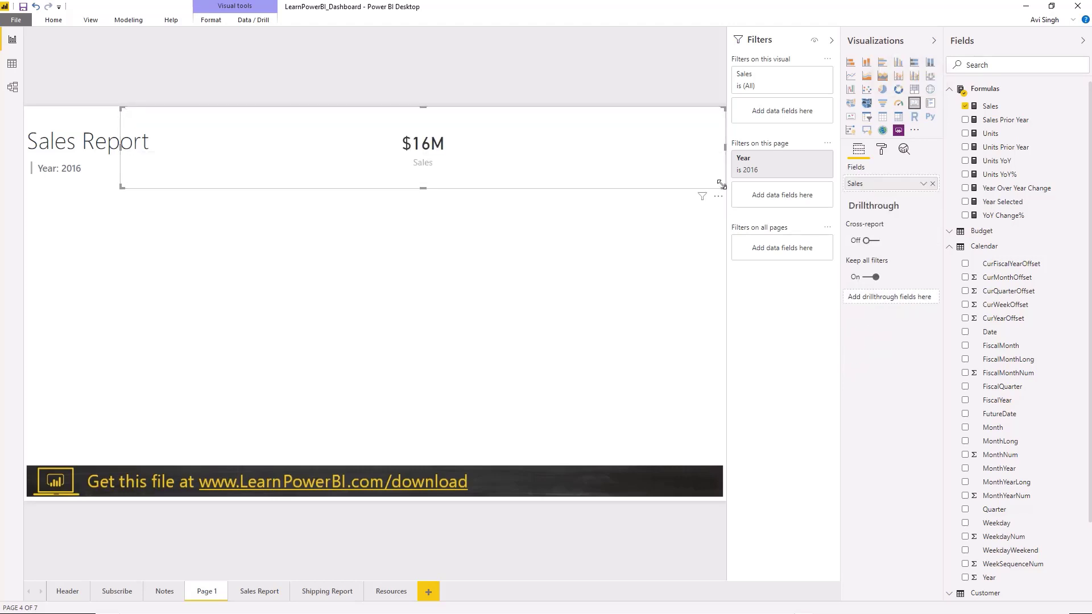
pyautogui.moveTo(720, 184); pyautogui.dragTo(287, 187)
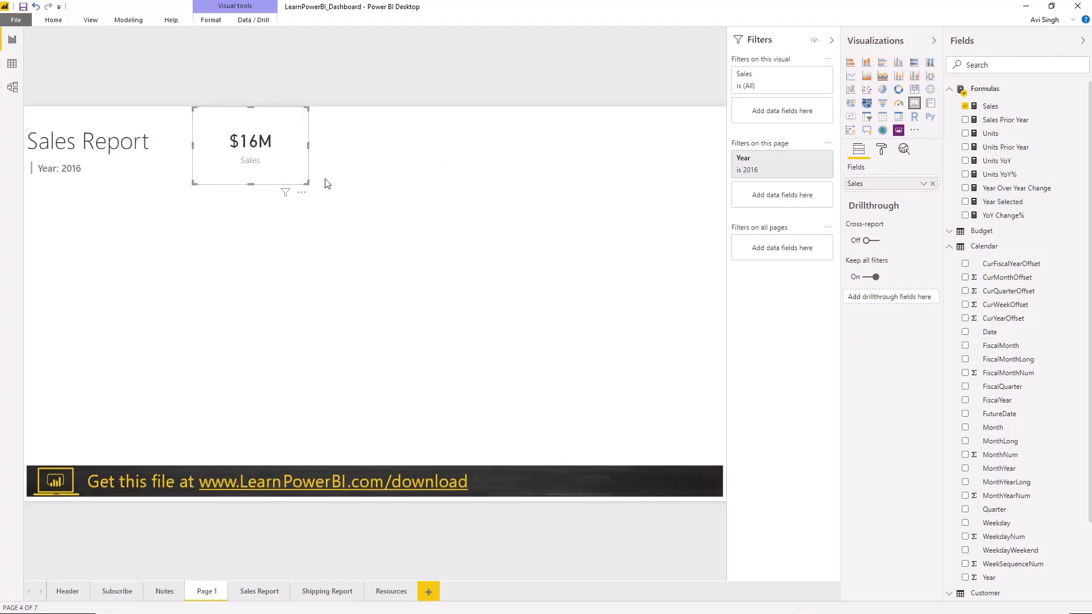
pyautogui.click(327, 183)
pyautogui.moveTo(1003, 120); pyautogui.dragTo(468, 187)
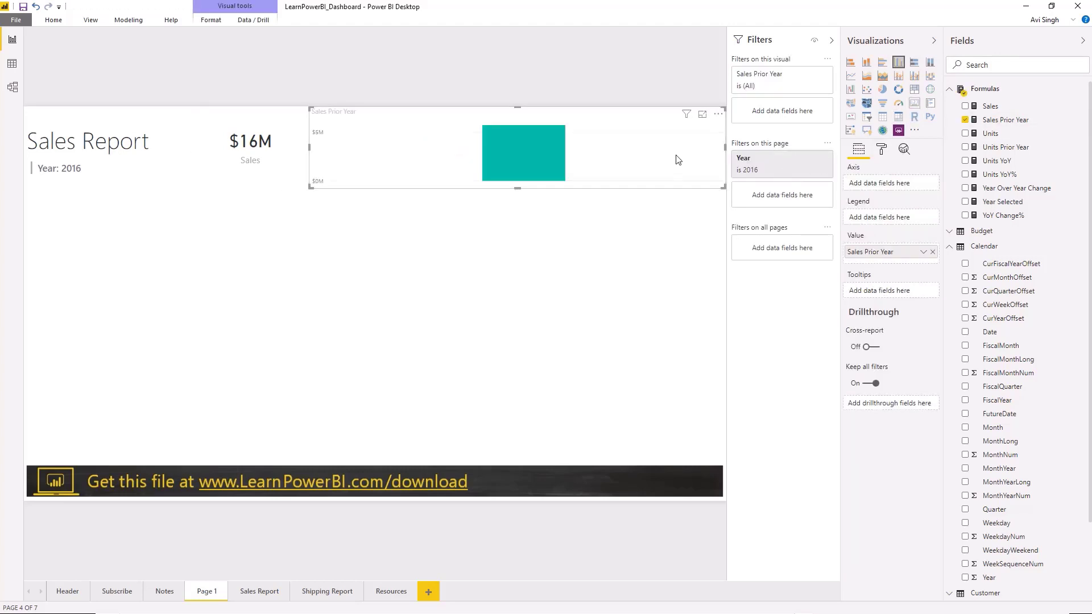
pyautogui.moveTo(722, 188); pyautogui.dragTo(404, 179)
pyautogui.click(519, 165)
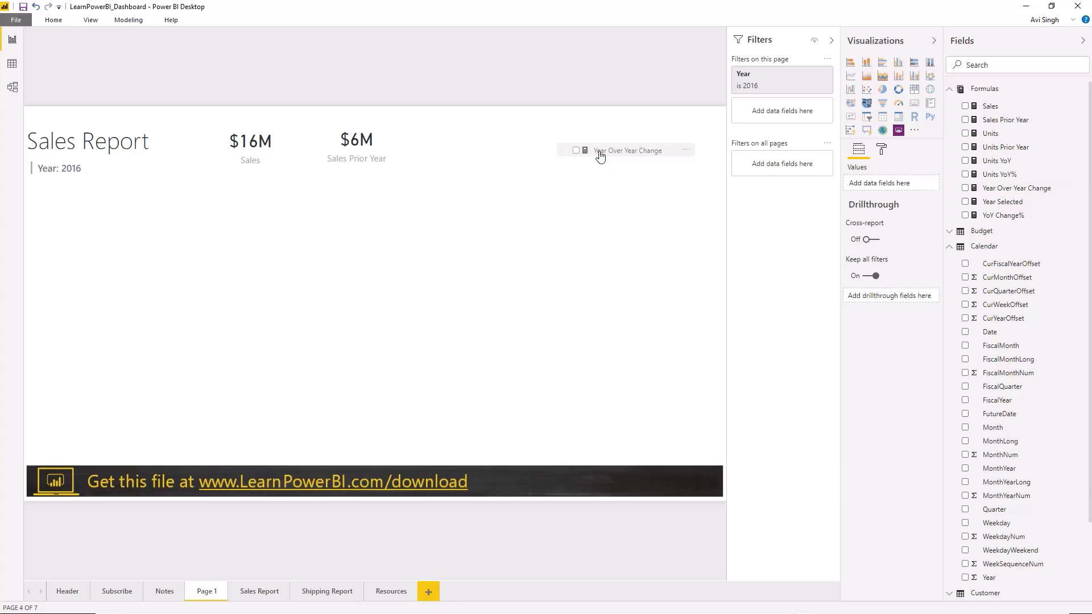
# Add compact cards for Year Over Year Change ($11M) and YoY Change% (185.9%).
pyautogui.moveTo(600, 156); pyautogui.dragTo(509, 153)
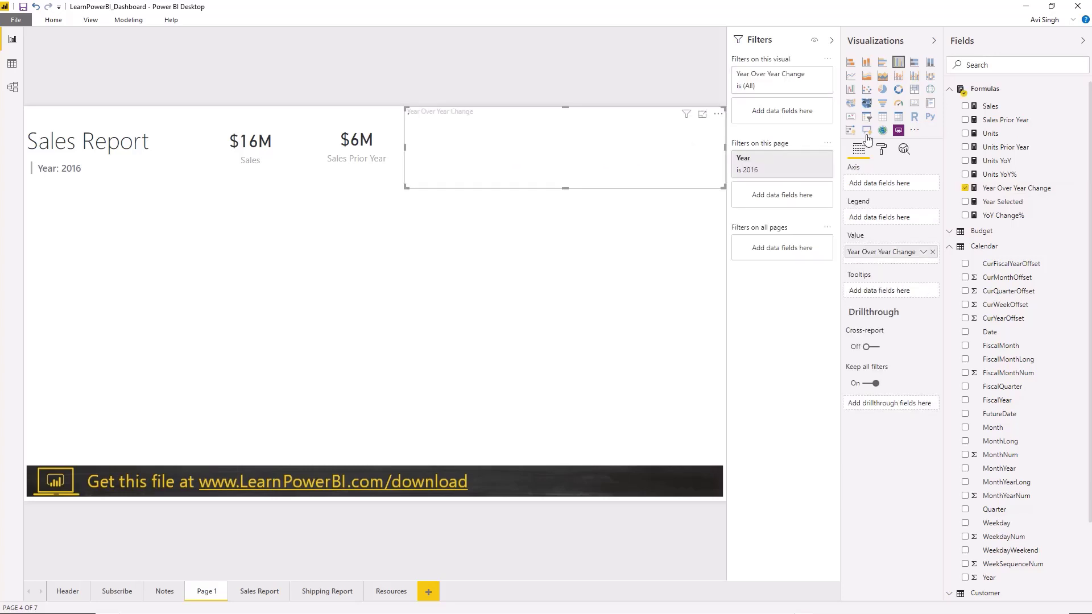
pyautogui.click(916, 106)
pyautogui.moveTo(723, 187); pyautogui.dragTo(527, 178)
pyautogui.click(639, 183)
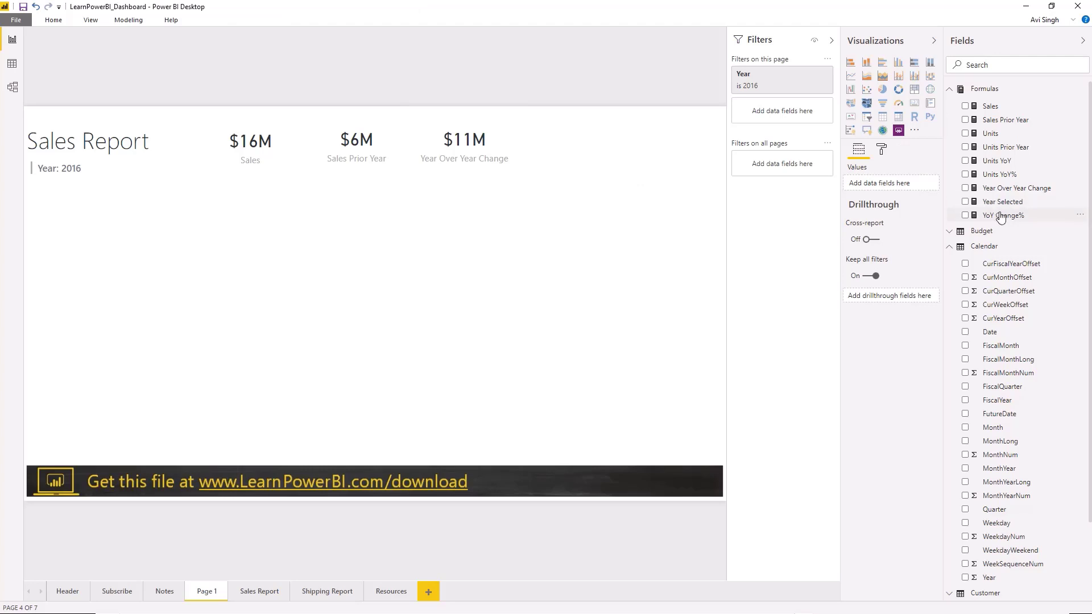
pyautogui.moveTo(1000, 218); pyautogui.dragTo(532, 213)
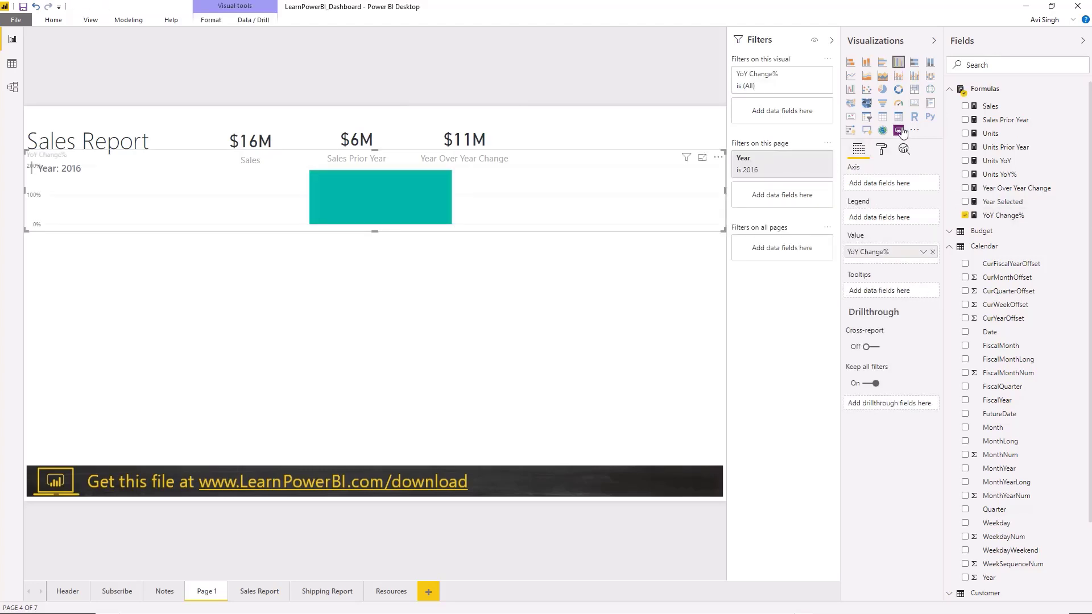
pyautogui.click(914, 104)
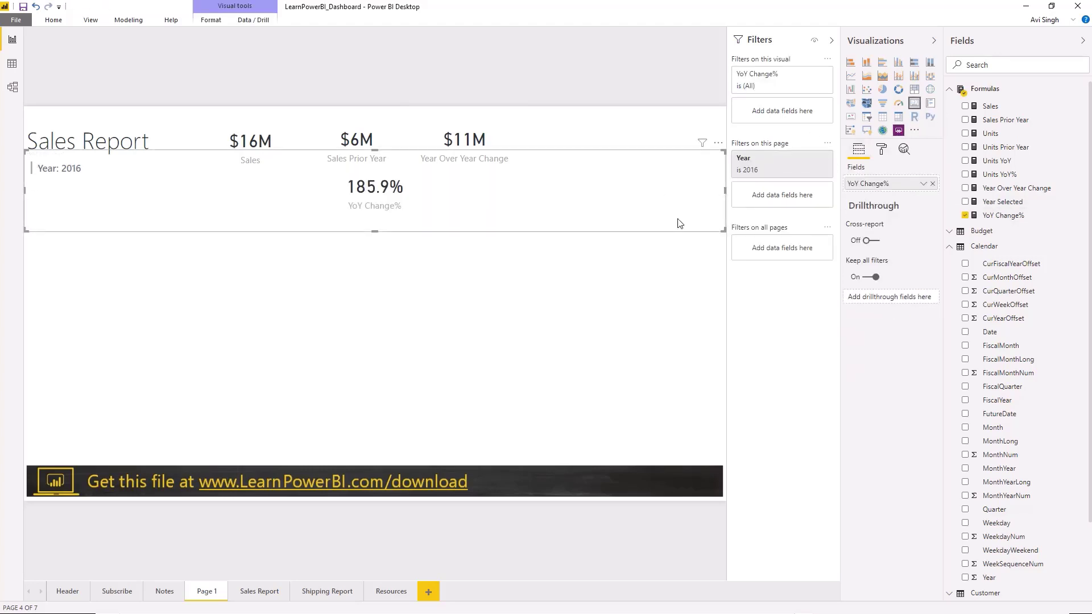
pyautogui.moveTo(721, 236); pyautogui.dragTo(599, 157)
pyautogui.click(105, 225)
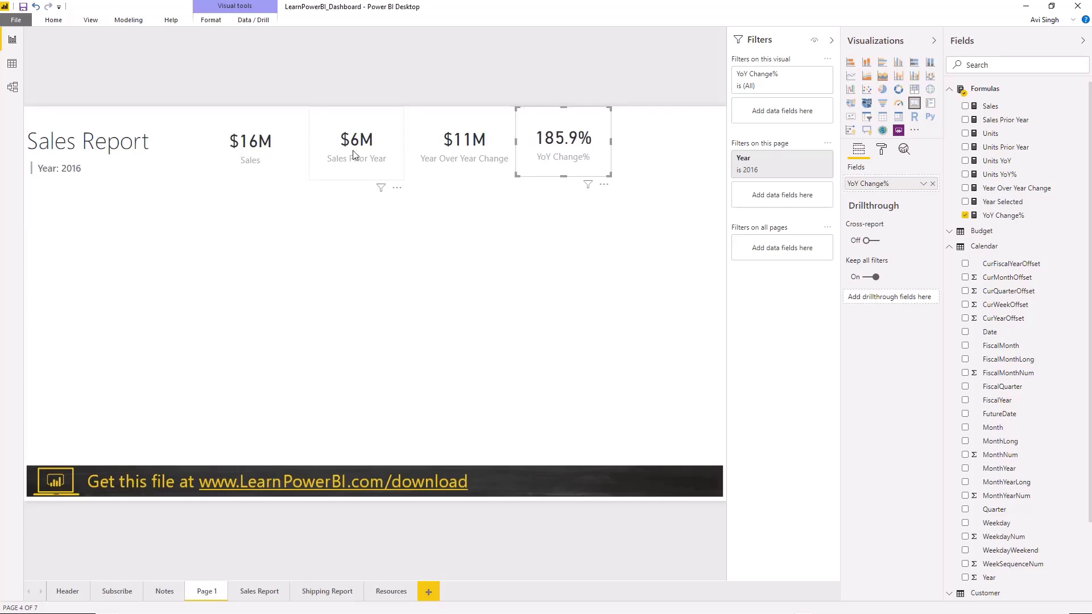
# Nudge the Sales Prior Year, Year Over Year Change and YoY Change% cards left into aligned, even spacing.
pyautogui.moveTo(354, 152); pyautogui.dragTo(345, 153)
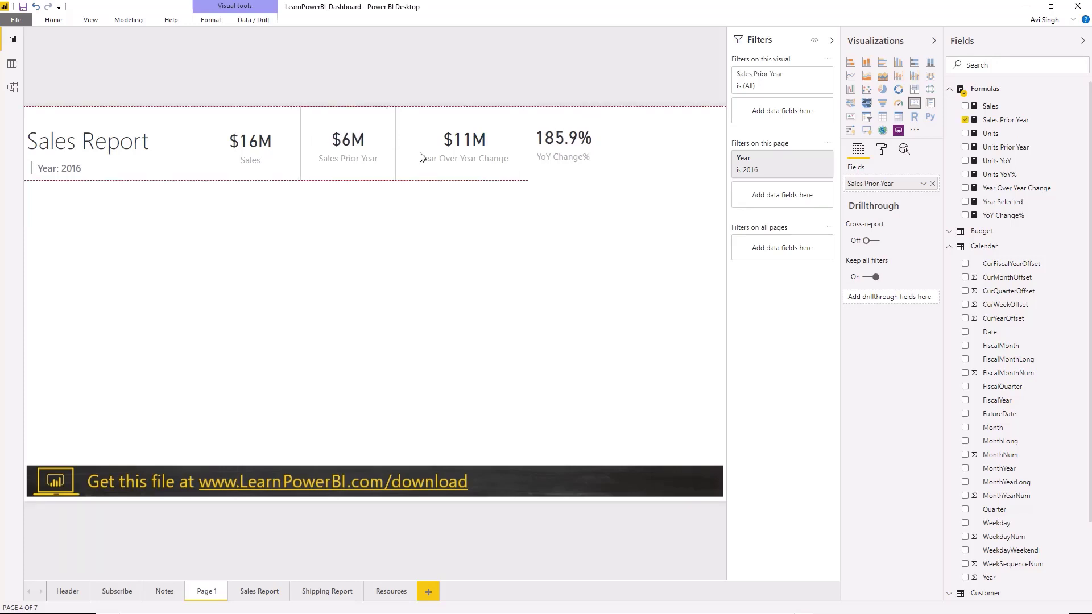
pyautogui.moveTo(461, 152); pyautogui.dragTo(451, 146)
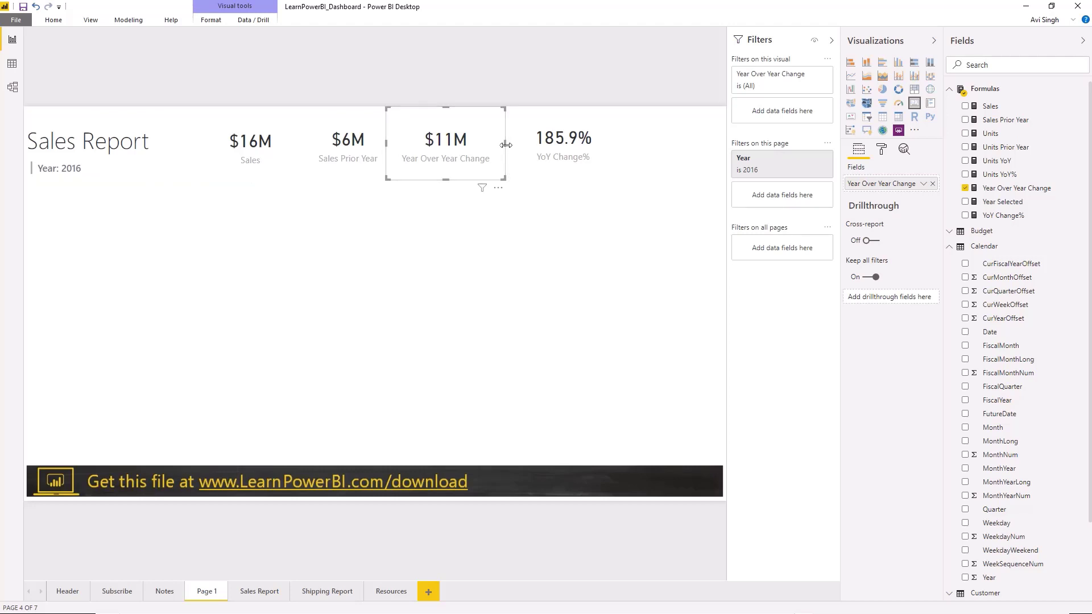
pyautogui.click(556, 143)
pyautogui.moveTo(557, 143); pyautogui.dragTo(538, 141)
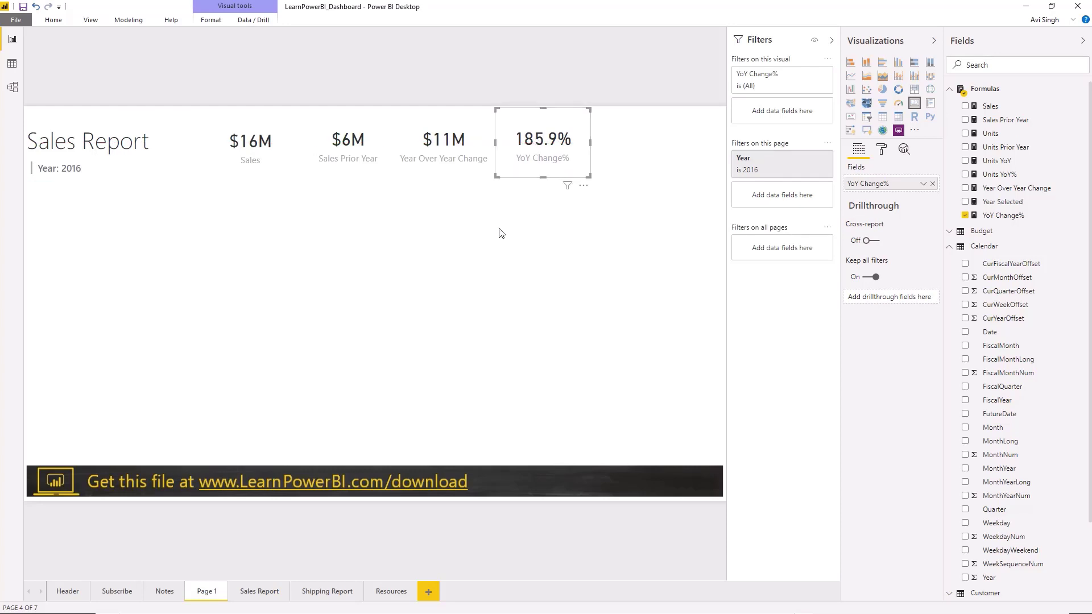
pyautogui.click(519, 248)
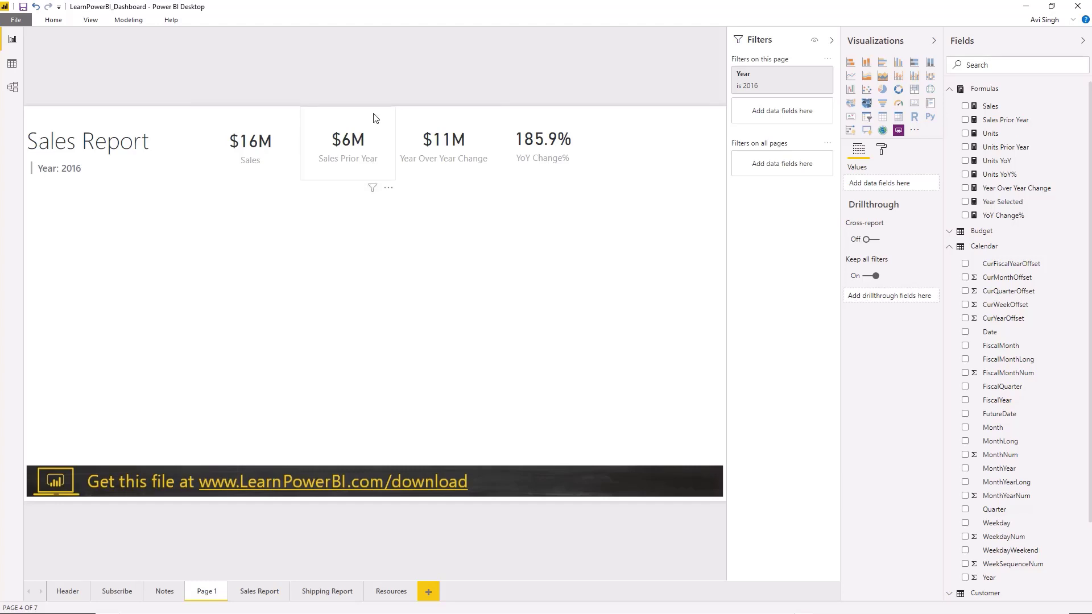
pyautogui.moveTo(374, 118); pyautogui.dragTo(366, 119)
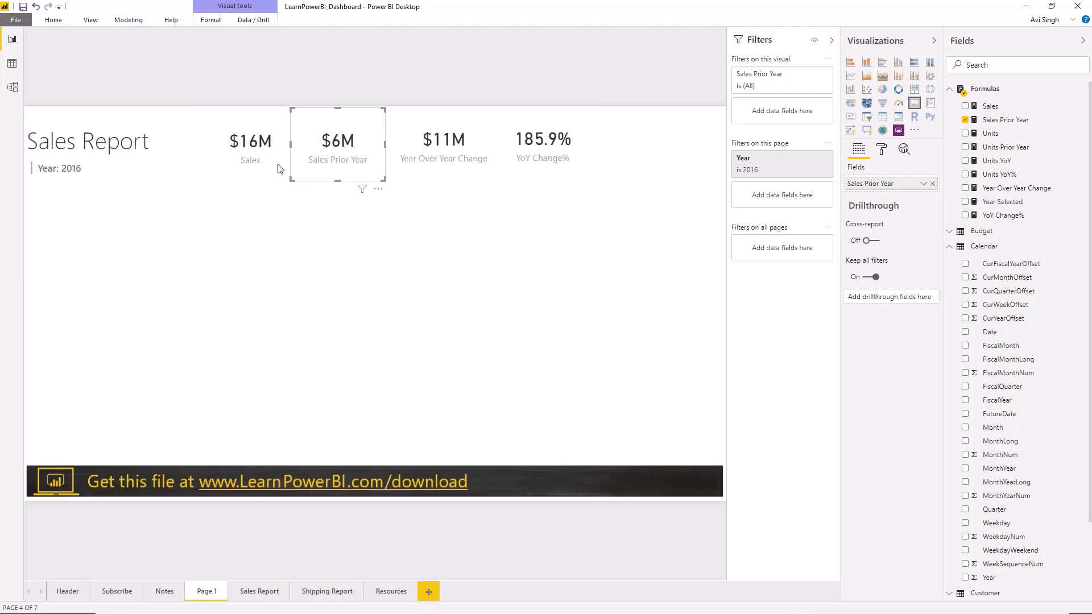
pyautogui.click(442, 278)
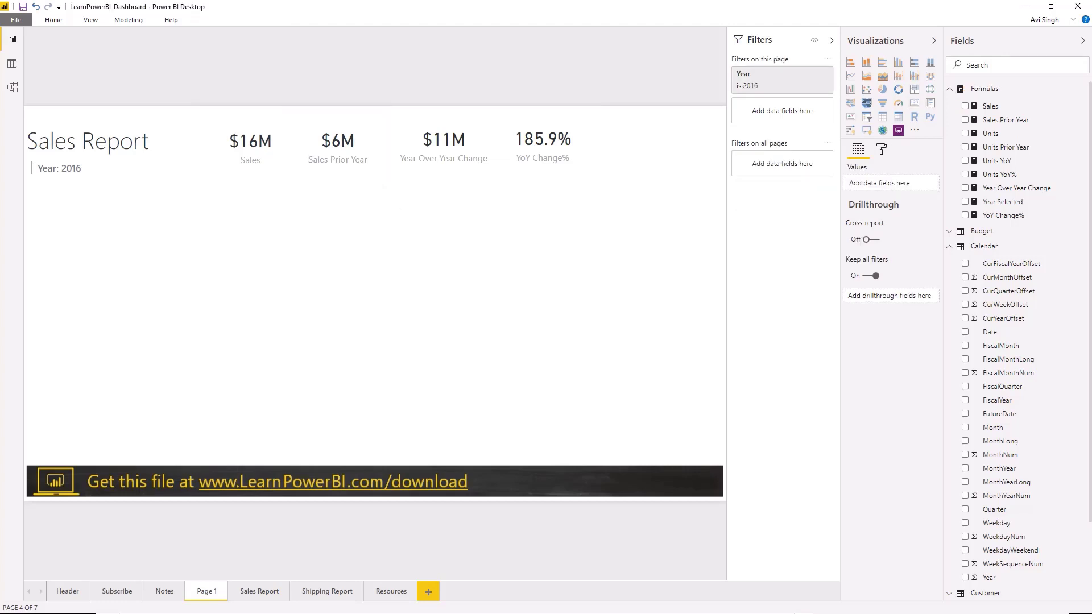
pyautogui.moveTo(197, 102); pyautogui.dragTo(596, 191)
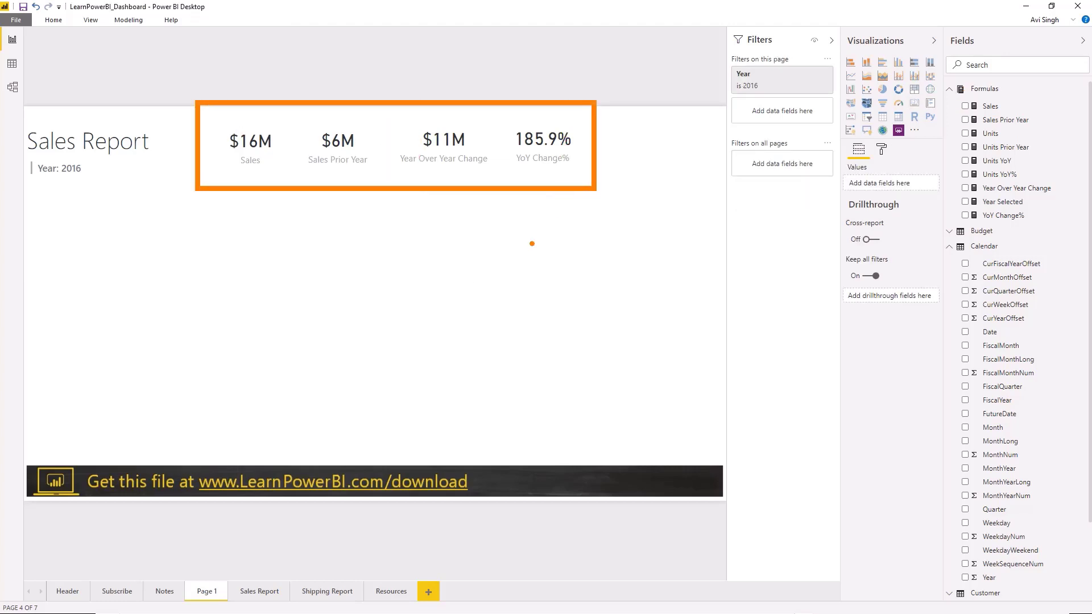
pyautogui.press('Escape')
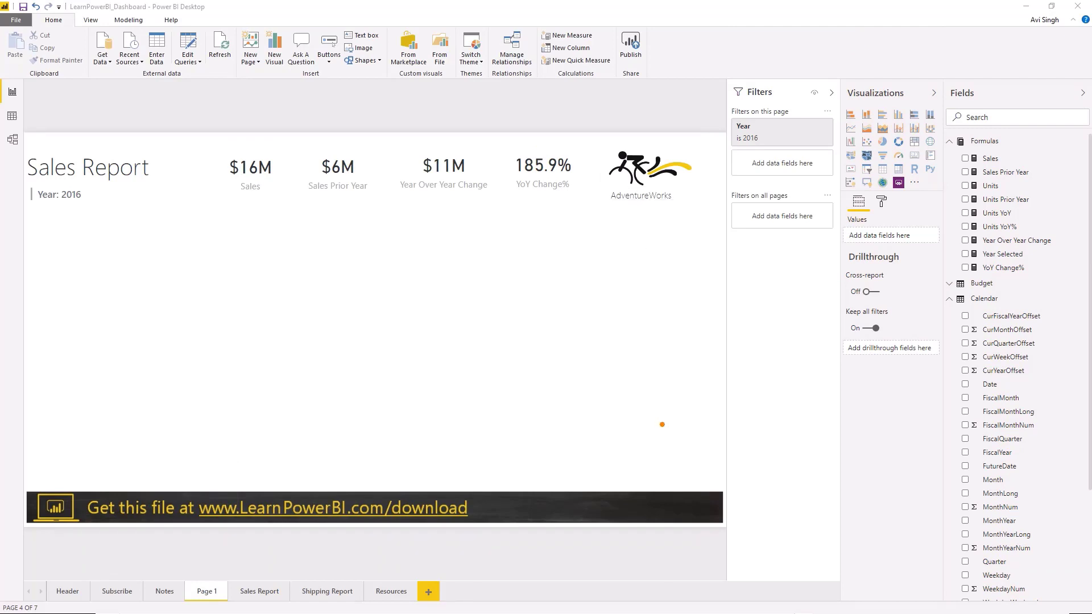
# Place the AdventureWorks logo at the right end of the KPI card row.
pyautogui.moveTo(635, 428); pyautogui.dragTo(720, 460)
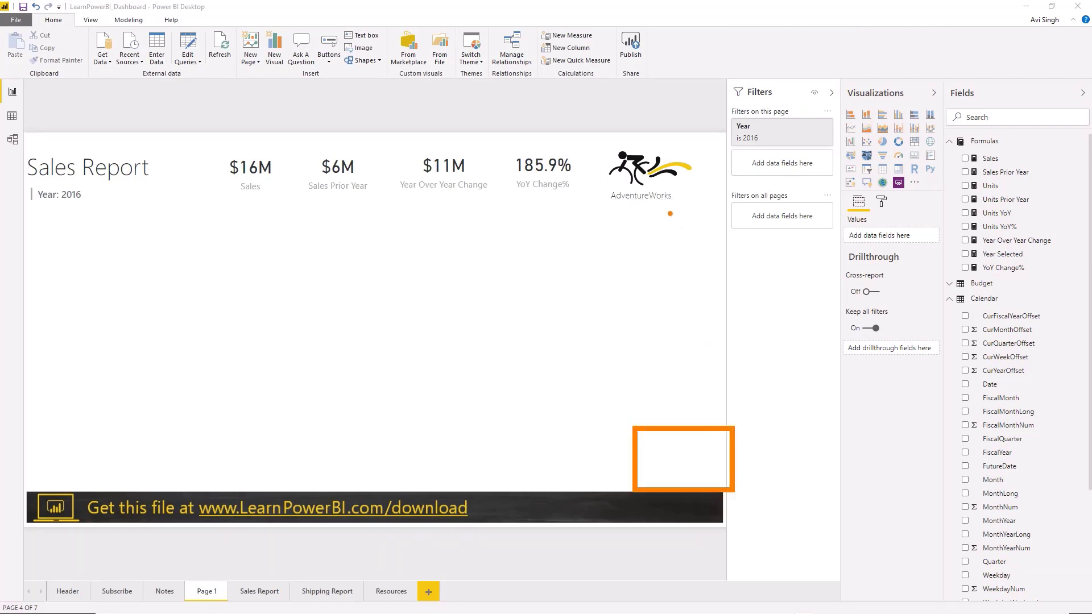
pyautogui.moveTo(672, 215)
pyautogui.mouseDown()
pyautogui.moveTo(691, 400)
pyautogui.moveTo(718, 385)
pyautogui.mouseUp()
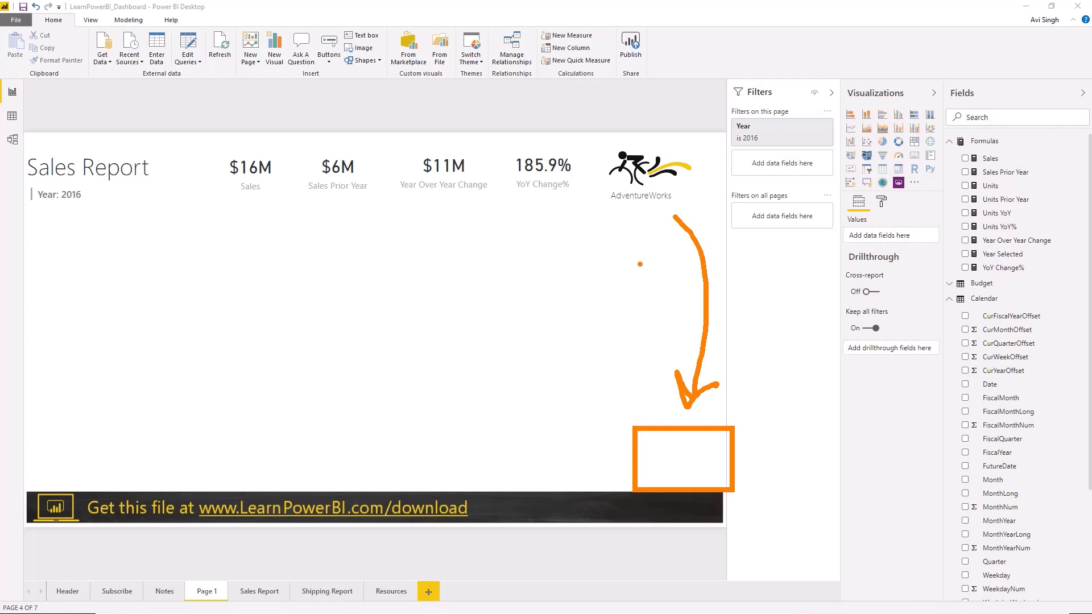
pyautogui.press('Escape')
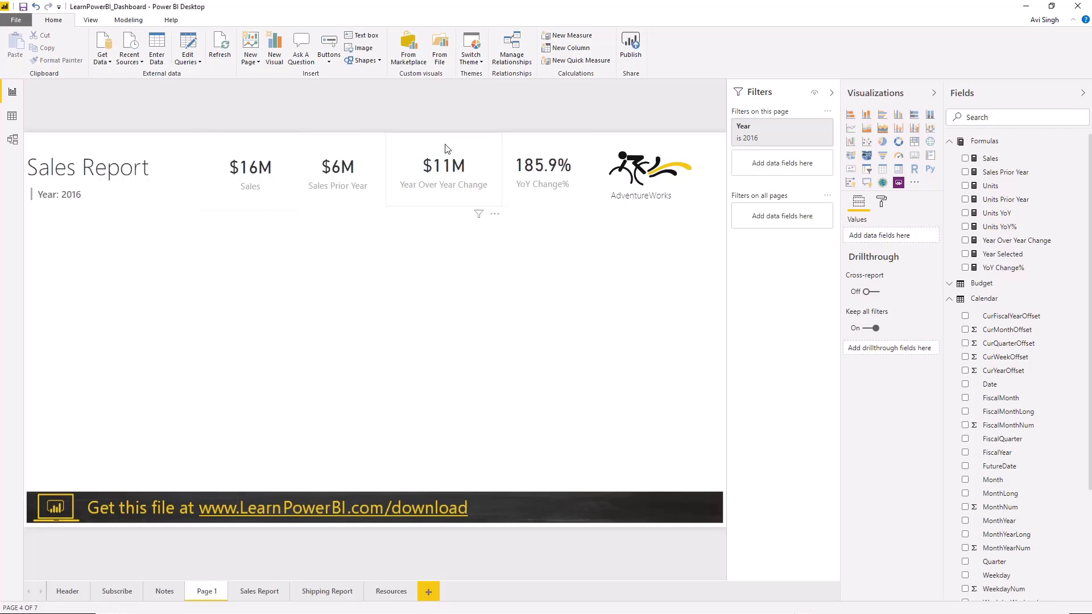
# Shift the Year Over Year Change card left and check alignment across all four cards.
pyautogui.moveTo(448, 149); pyautogui.dragTo(438, 148)
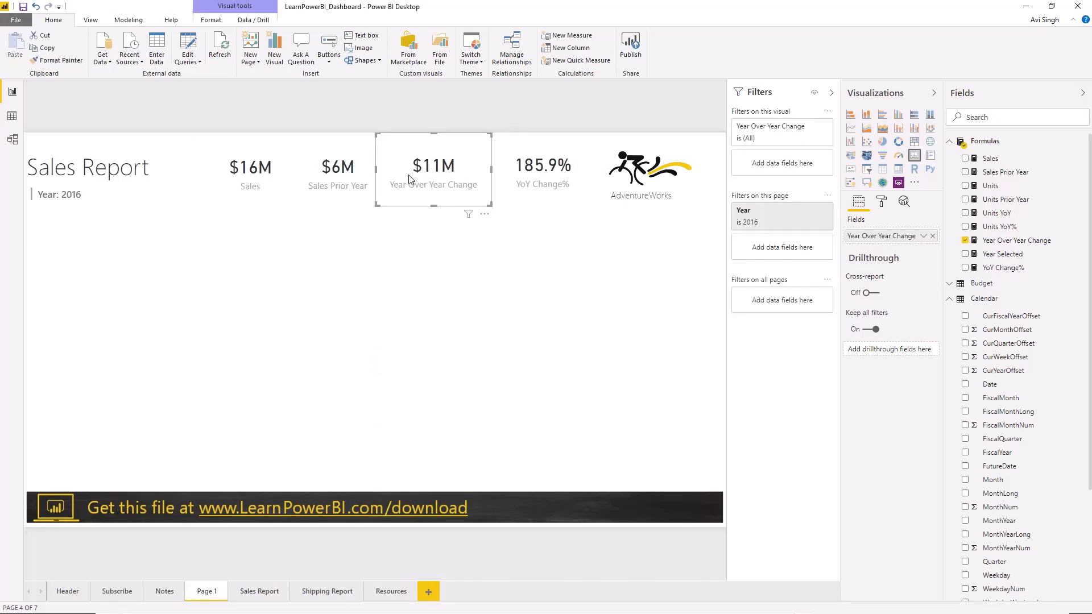
pyautogui.click(251, 165)
pyautogui.click(341, 162)
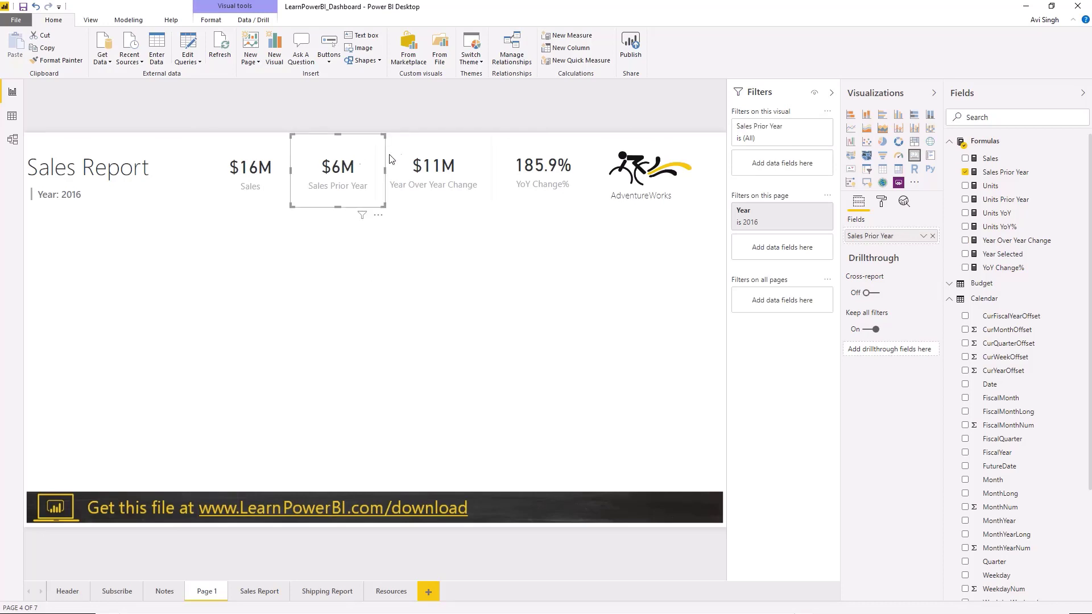
pyautogui.click(436, 151)
pyautogui.click(531, 153)
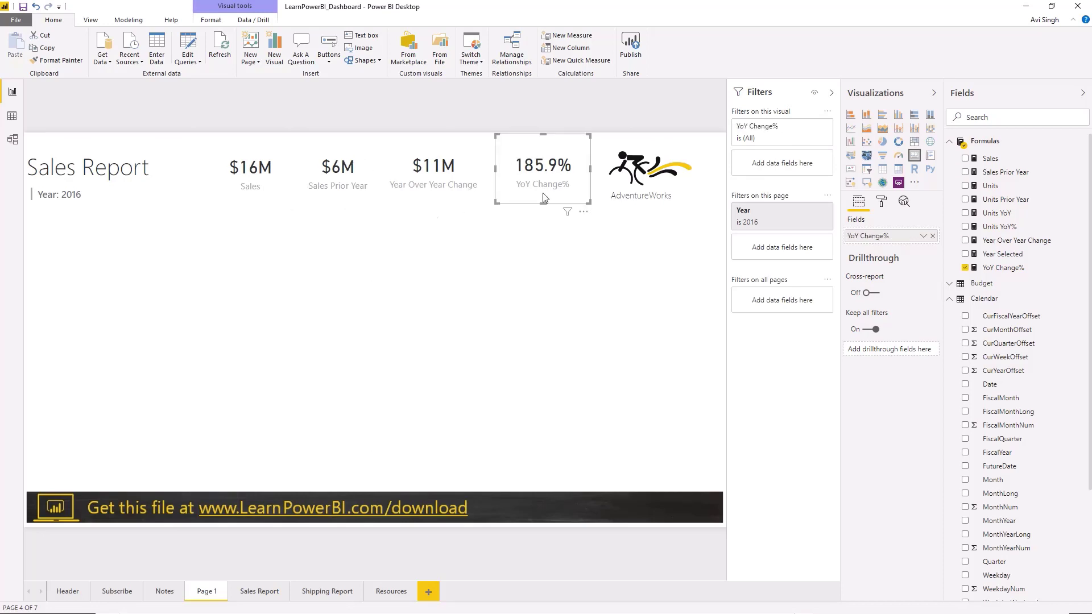
pyautogui.click(317, 263)
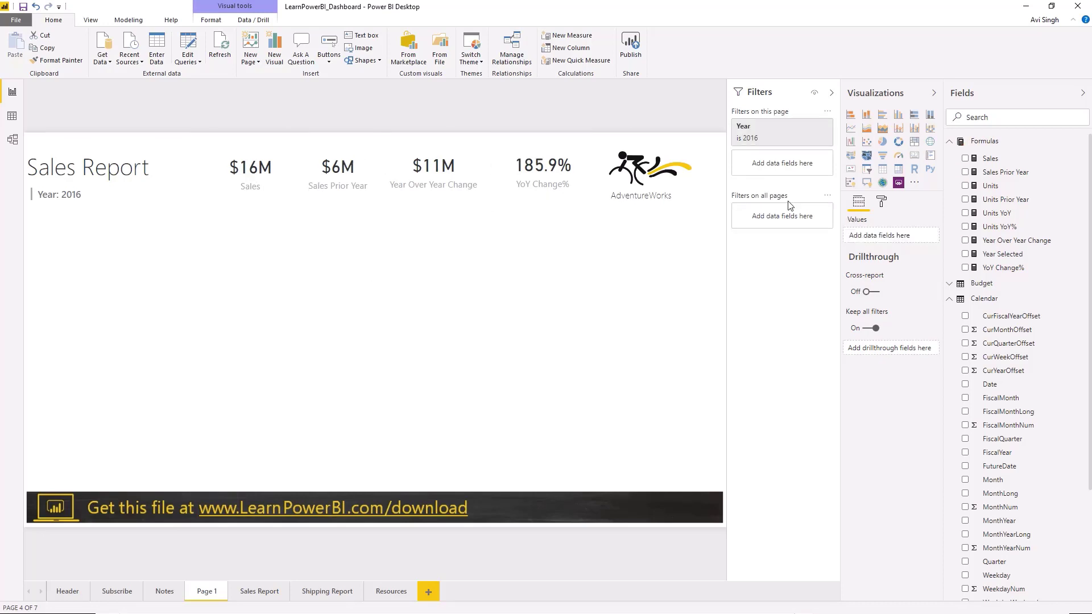
# Insert a rectangle shape and stretch it across the row of KPI cards.
pyautogui.click(364, 60)
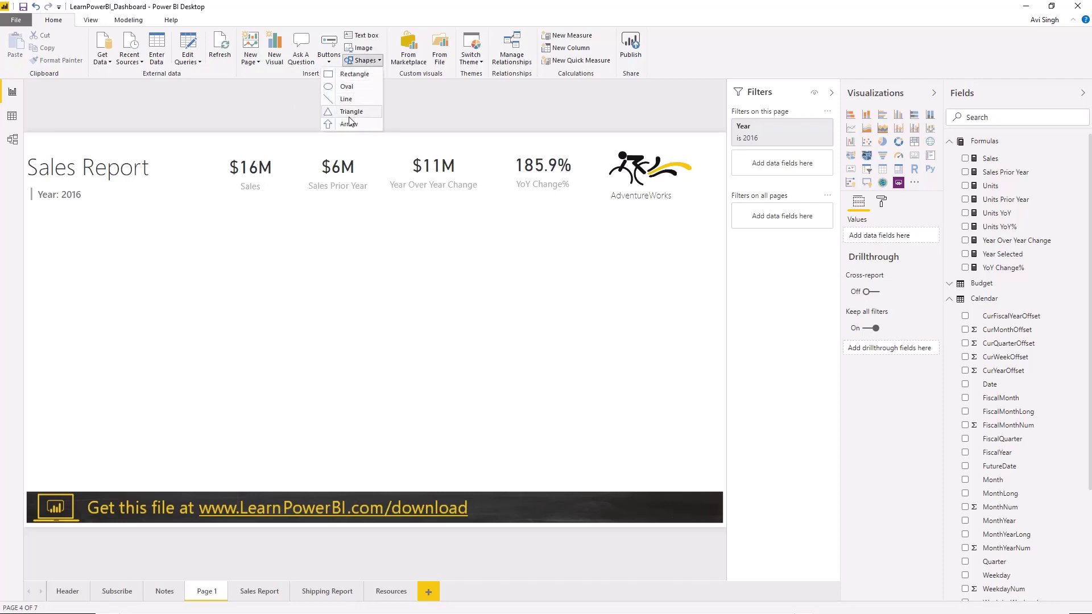
pyautogui.click(353, 74)
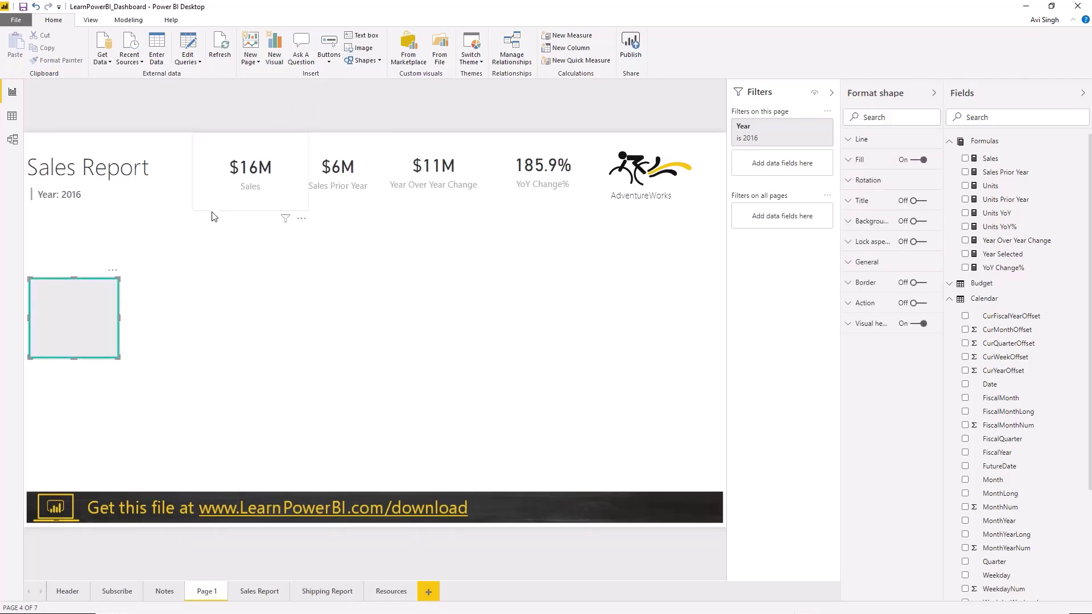
pyautogui.moveTo(94, 302); pyautogui.dragTo(271, 157)
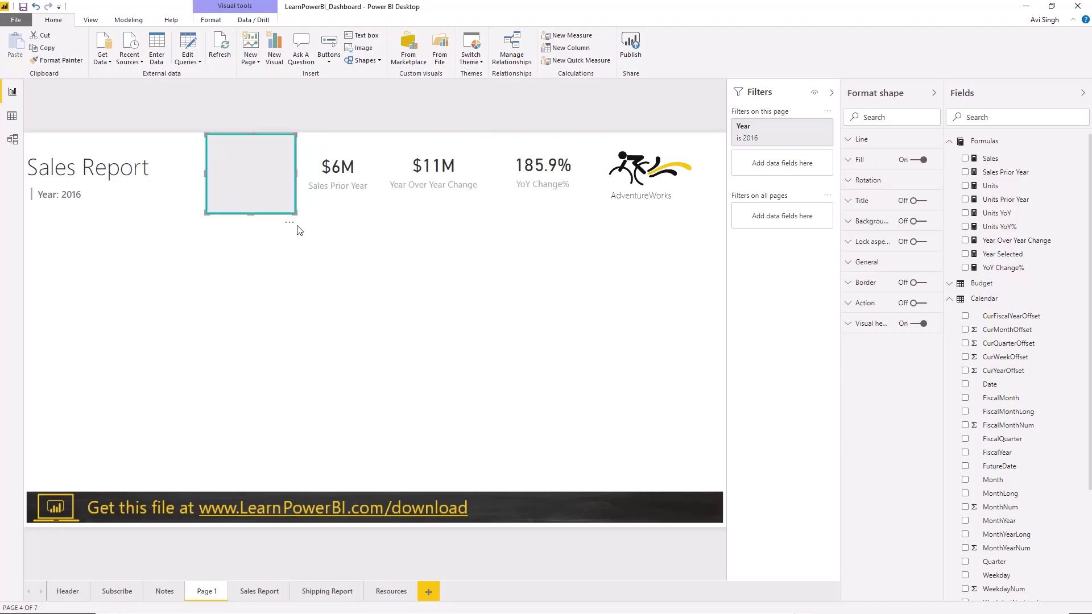
pyautogui.moveTo(292, 213); pyautogui.dragTo(598, 211)
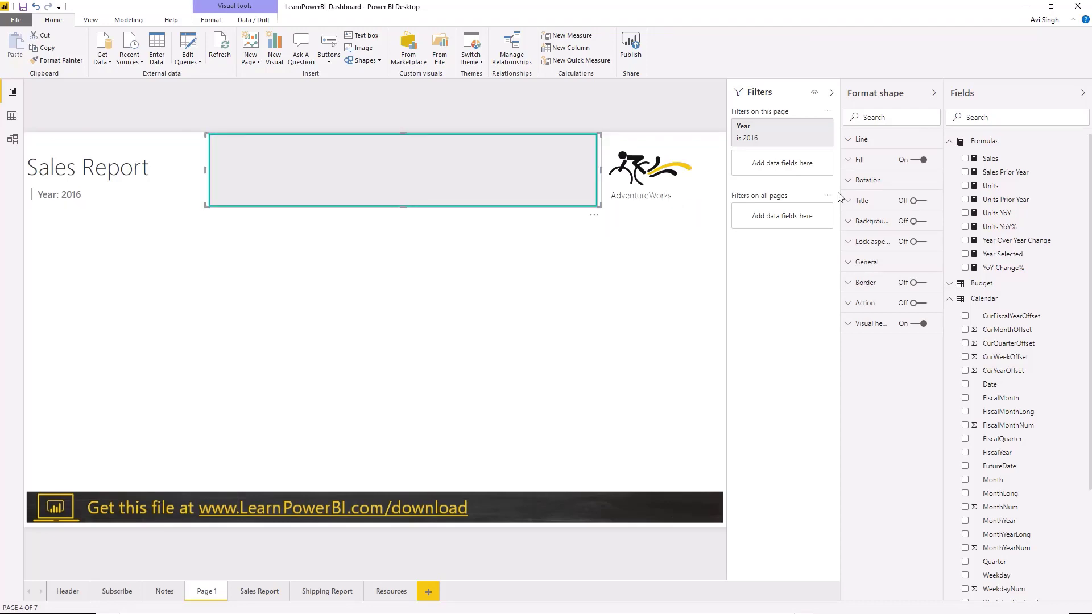
# Fill the rectangle light yellow with 75% transparency.
pyautogui.click(869, 168)
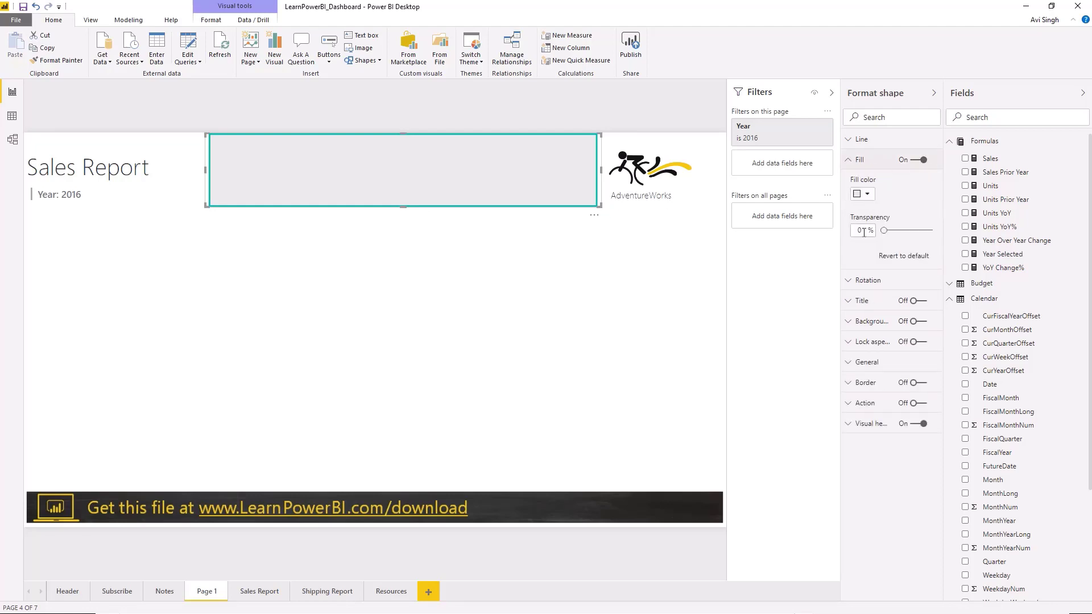
pyautogui.click(862, 194)
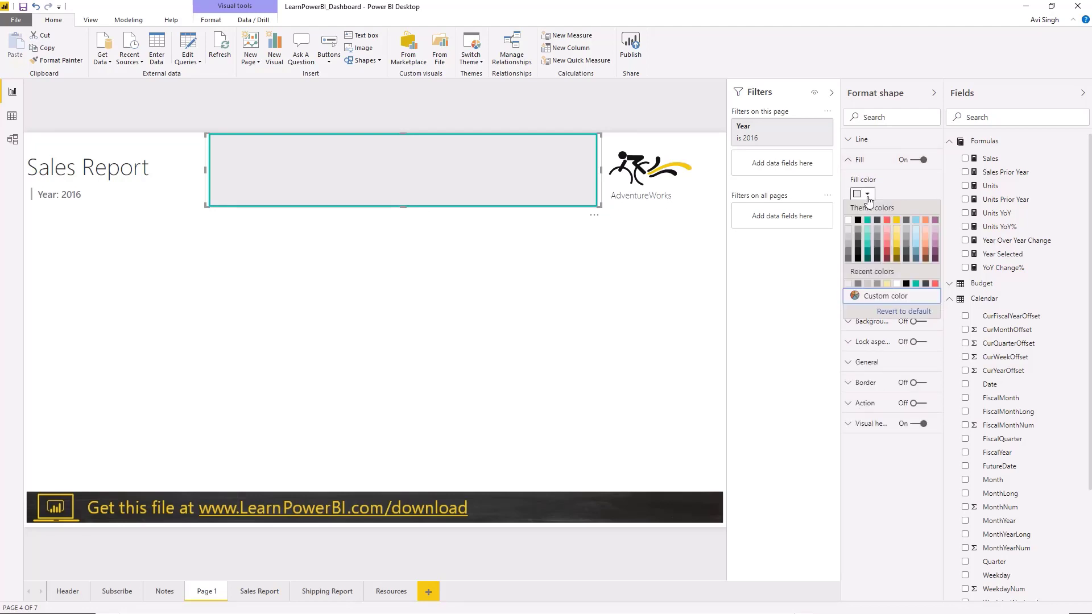
pyautogui.click(897, 230)
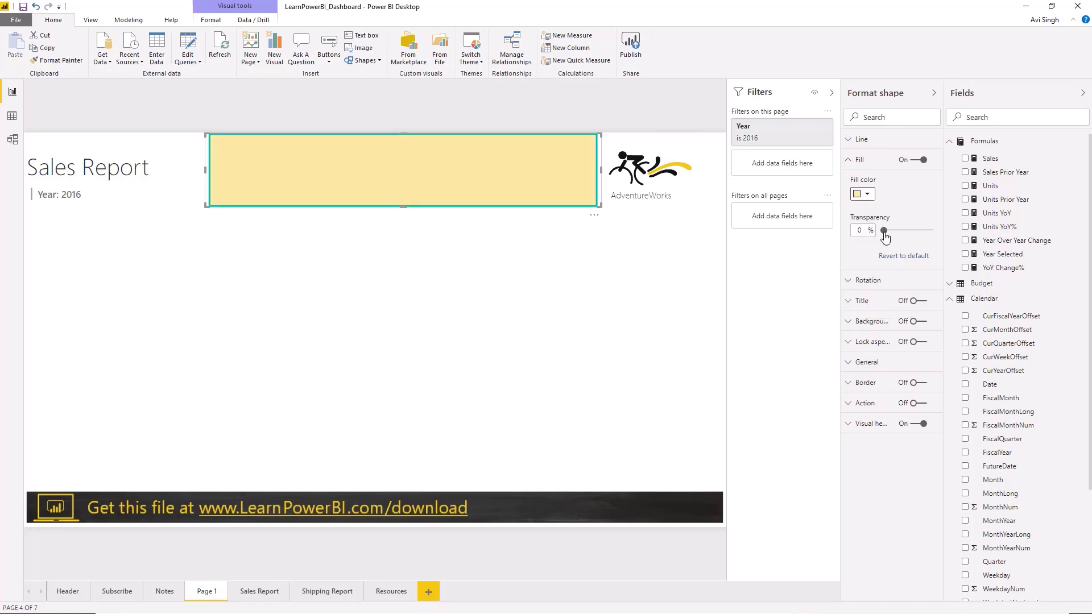
pyautogui.moveTo(884, 236); pyautogui.dragTo(913, 237)
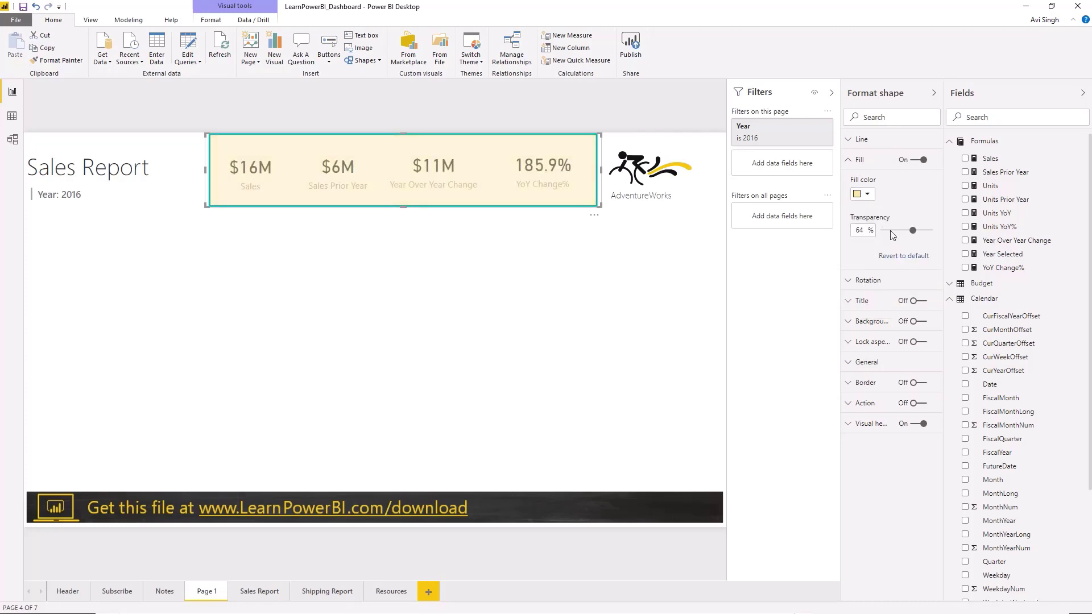
pyautogui.doubleClick(859, 230)
pyautogui.press('BackSpace')
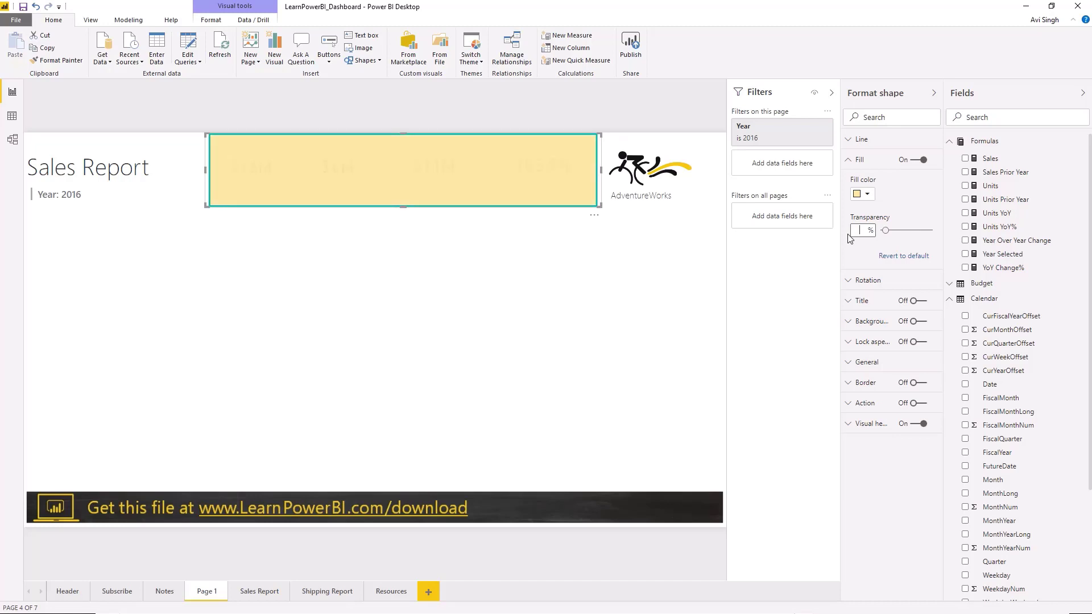
pyautogui.write('75')
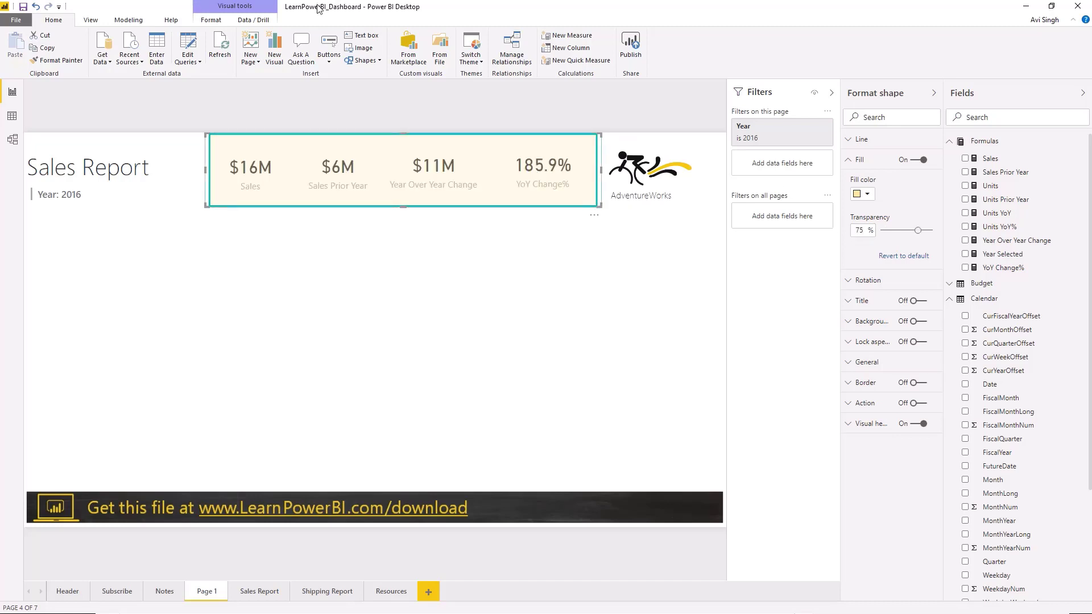
# Send the rectangle behind the KPI cards and set its outline weight to 0.
pyautogui.click(211, 20)
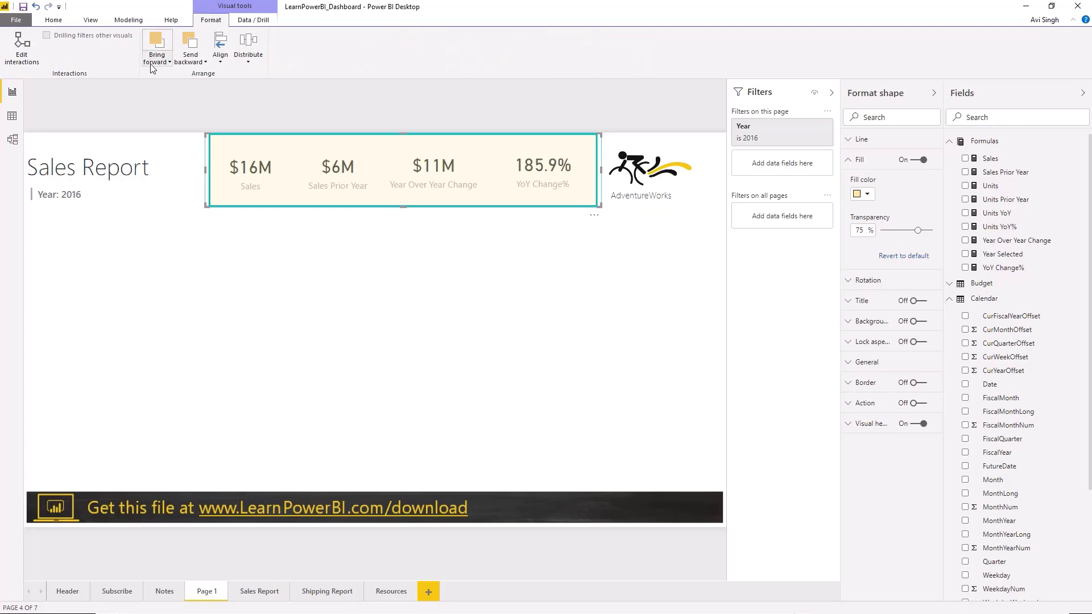
pyautogui.click(189, 61)
pyautogui.click(174, 91)
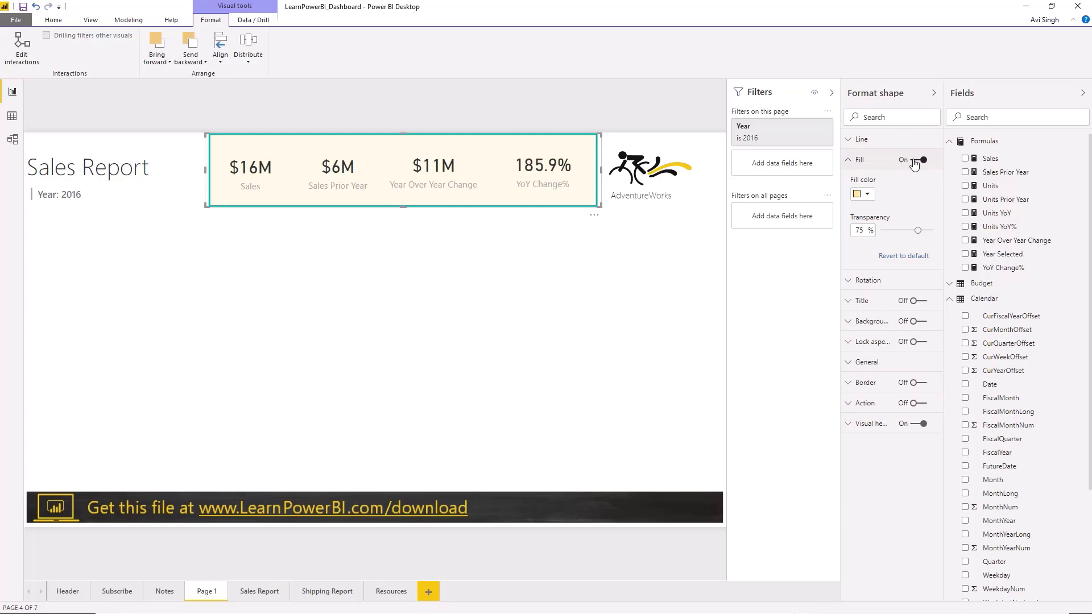
pyautogui.click(863, 140)
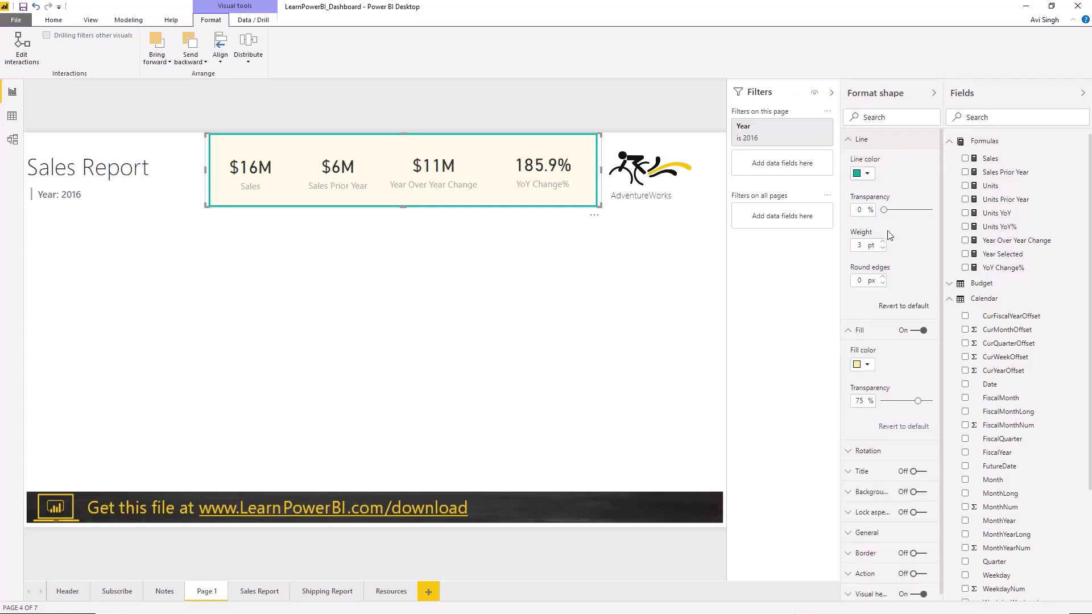
pyautogui.click(883, 248)
pyautogui.click(882, 248)
pyautogui.click(882, 248)
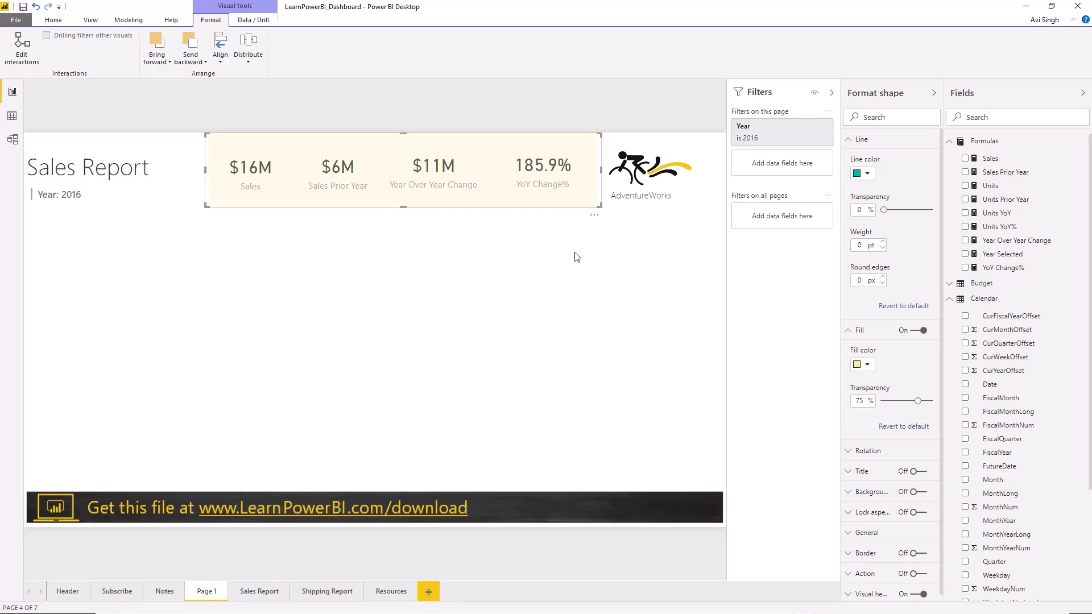
pyautogui.click(406, 262)
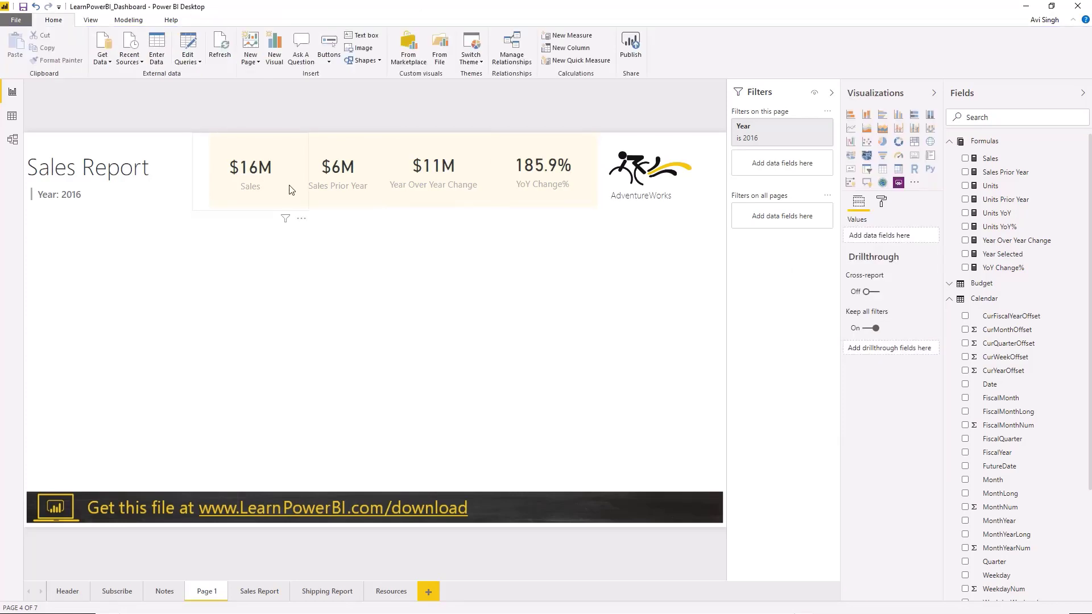
pyautogui.click(262, 186)
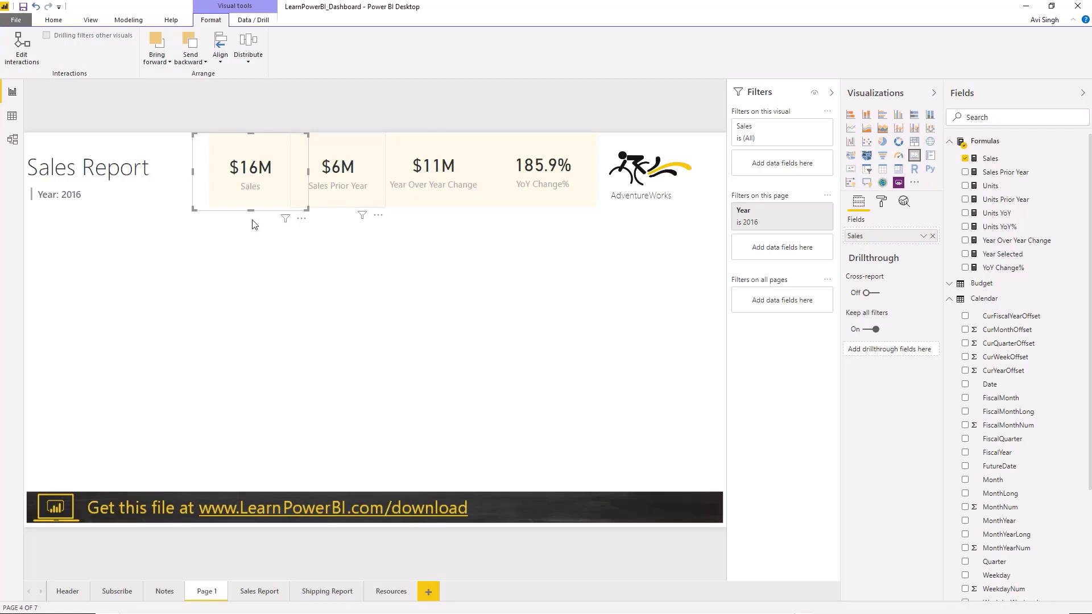
pyautogui.click(421, 210)
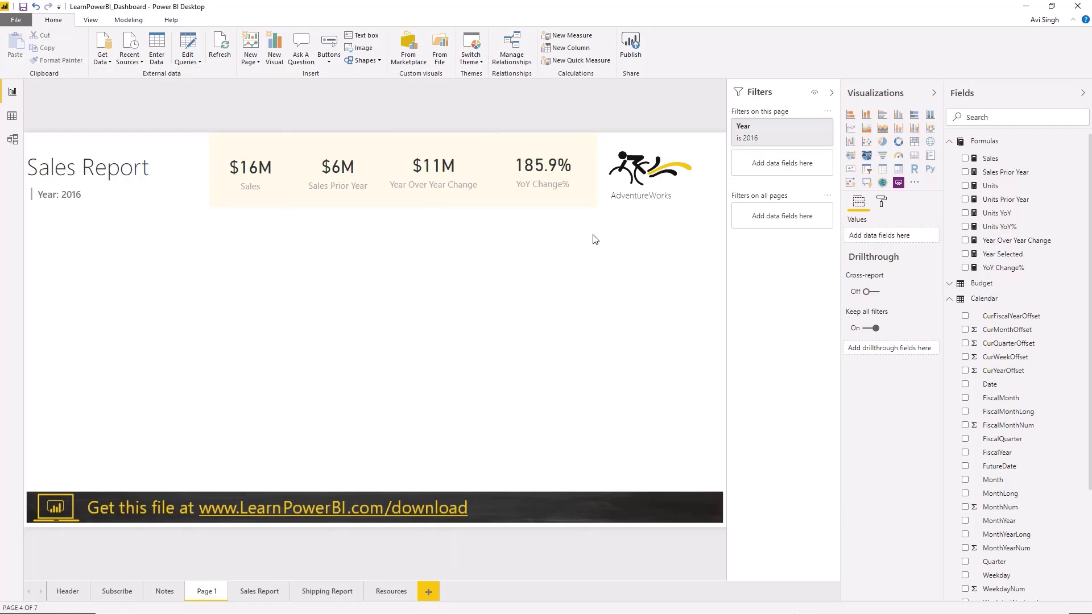
# Add a Sales column chart below the KPI cards and enlarge it to about double size.
pyautogui.moveTo(1001, 162); pyautogui.dragTo(153, 265)
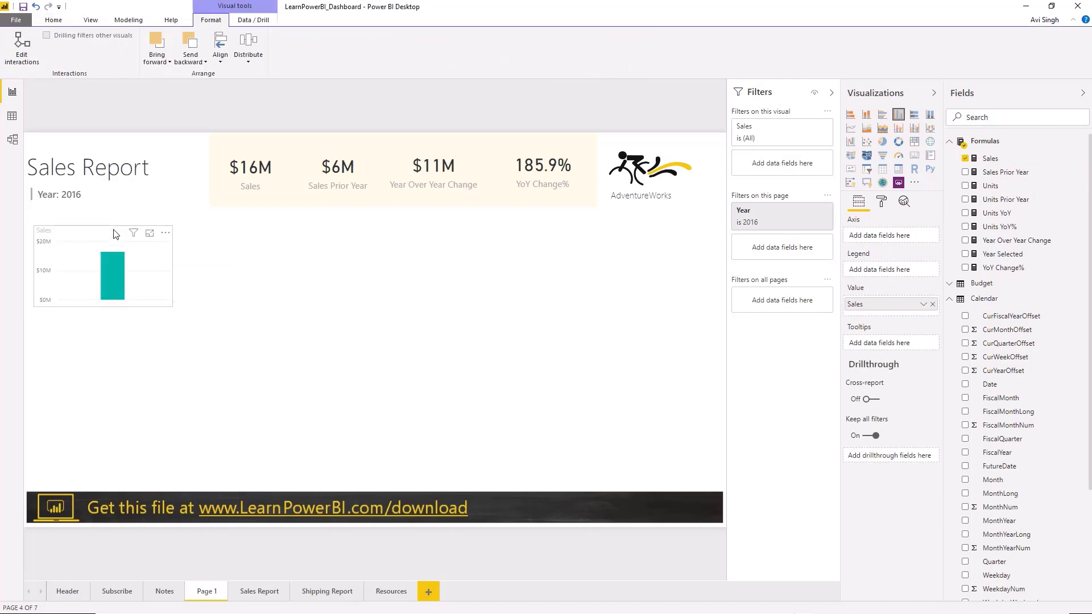
pyautogui.moveTo(171, 306); pyautogui.dragTo(292, 349)
pyautogui.click(282, 378)
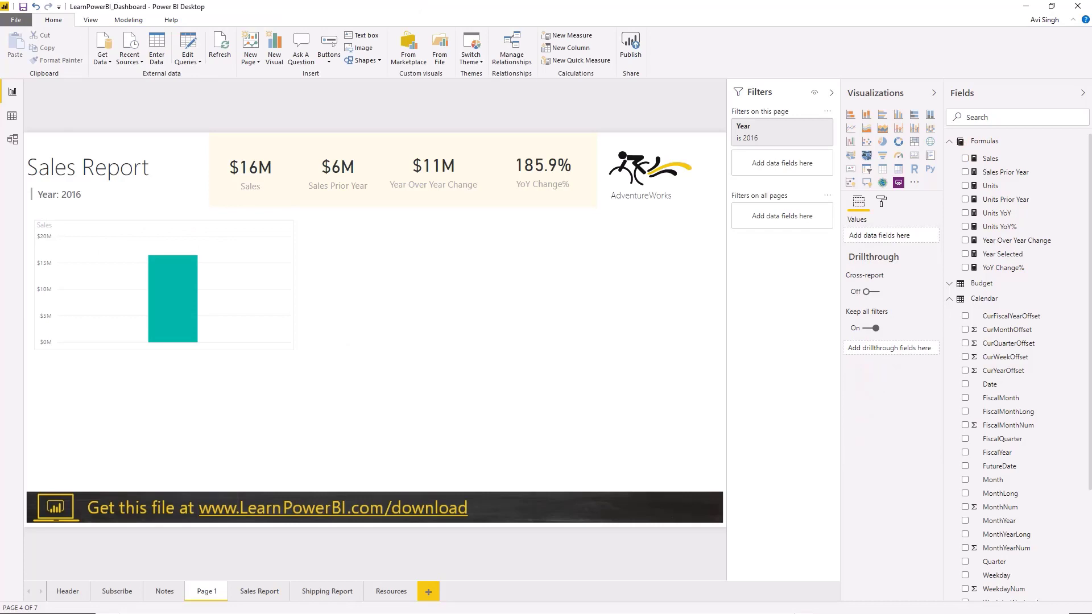
pyautogui.click(14, 145)
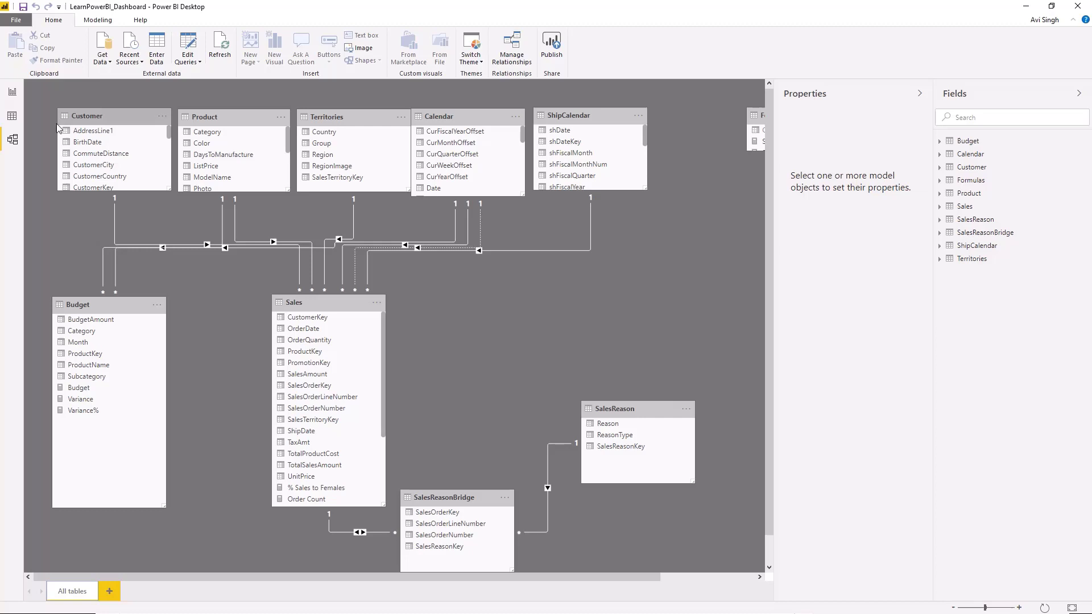
pyautogui.click(13, 94)
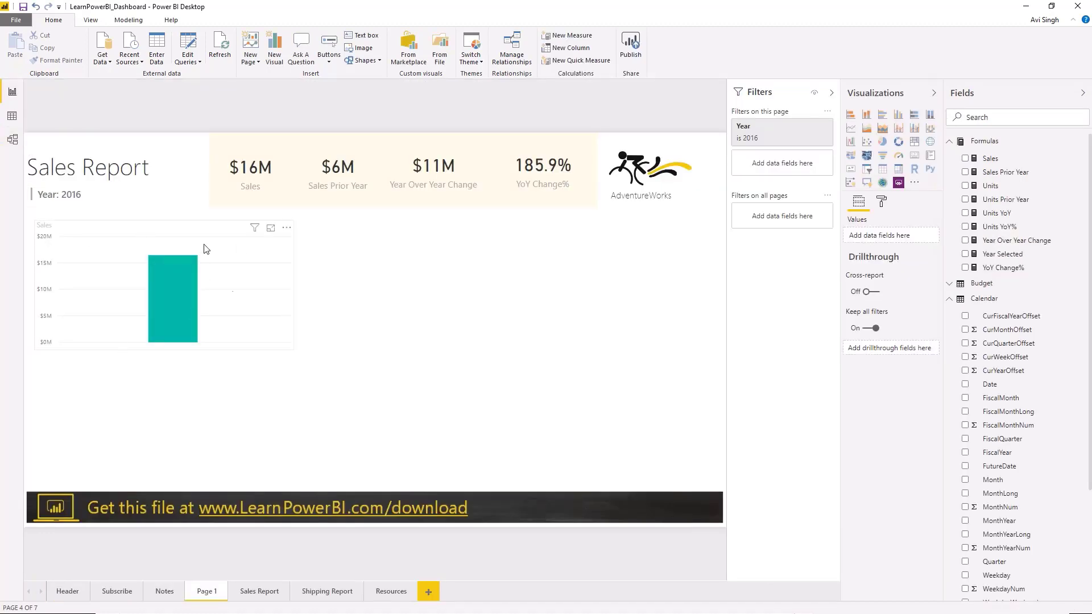
# Break the Sales chart down by Product Category, with SubCategory as a drill-down level.
pyautogui.click(246, 280)
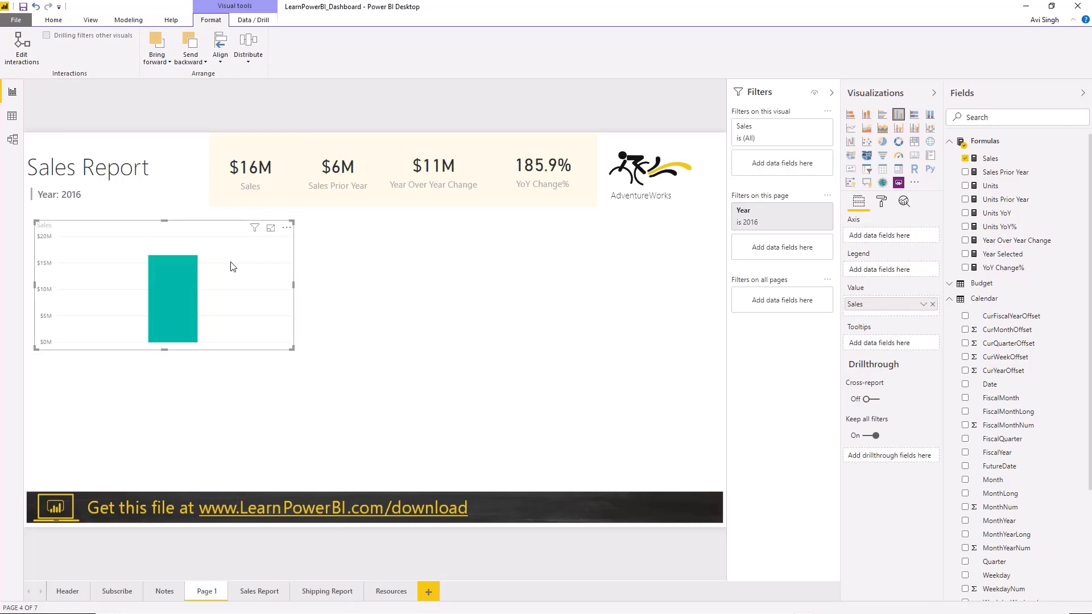
pyautogui.click(951, 300)
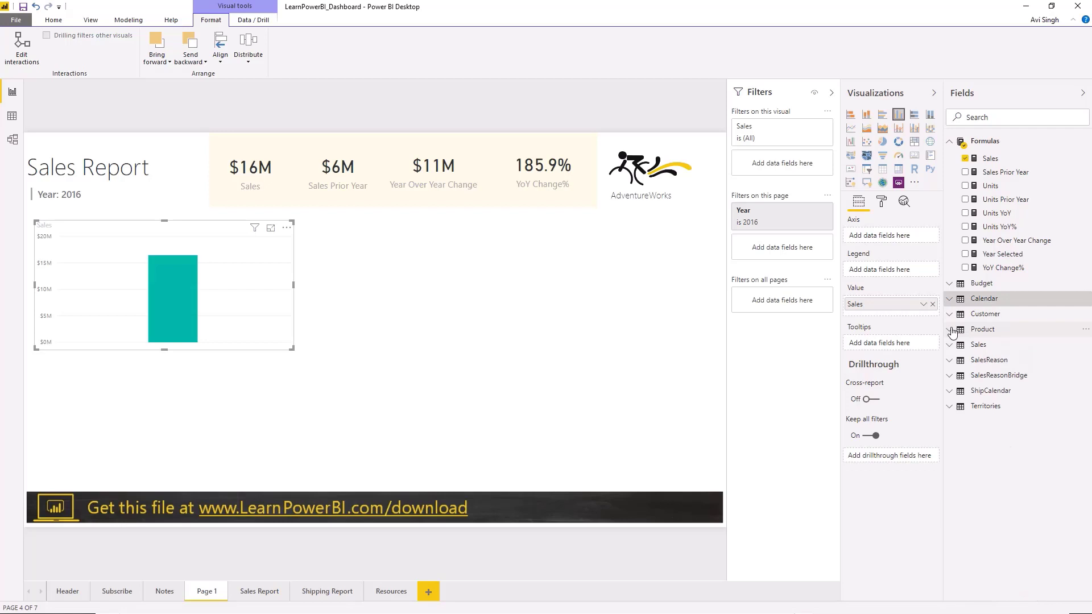
pyautogui.click(949, 329)
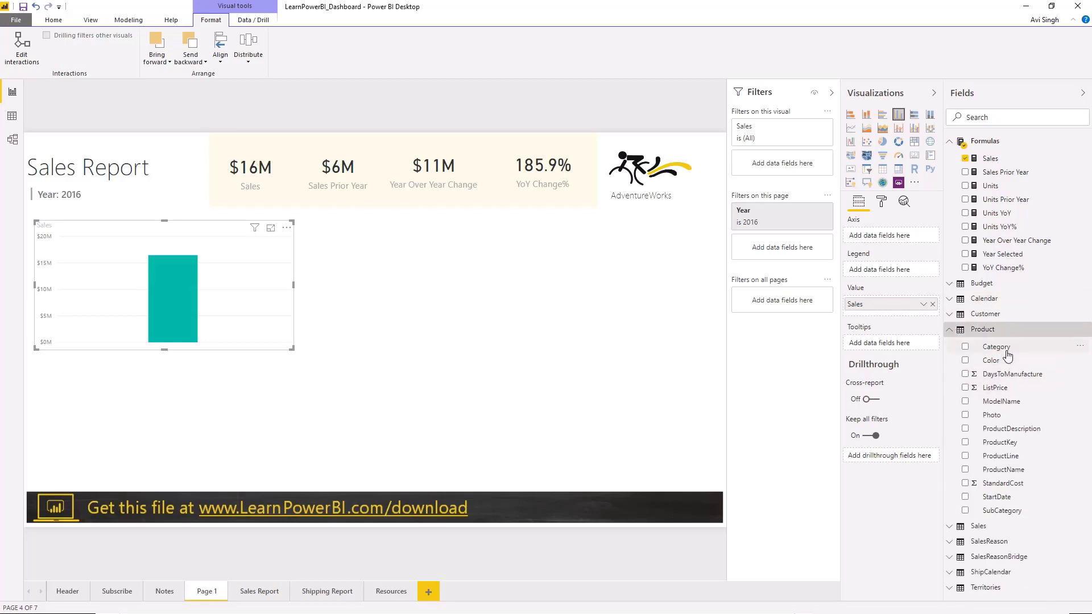
pyautogui.moveTo(1000, 347); pyautogui.dragTo(250, 314)
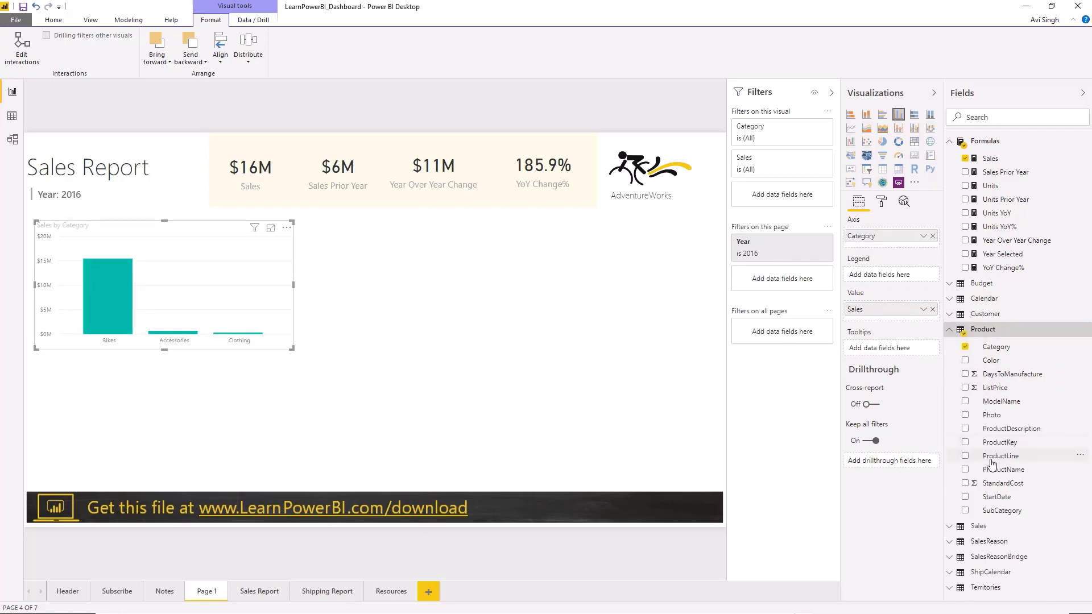
pyautogui.moveTo(1001, 511); pyautogui.dragTo(222, 310)
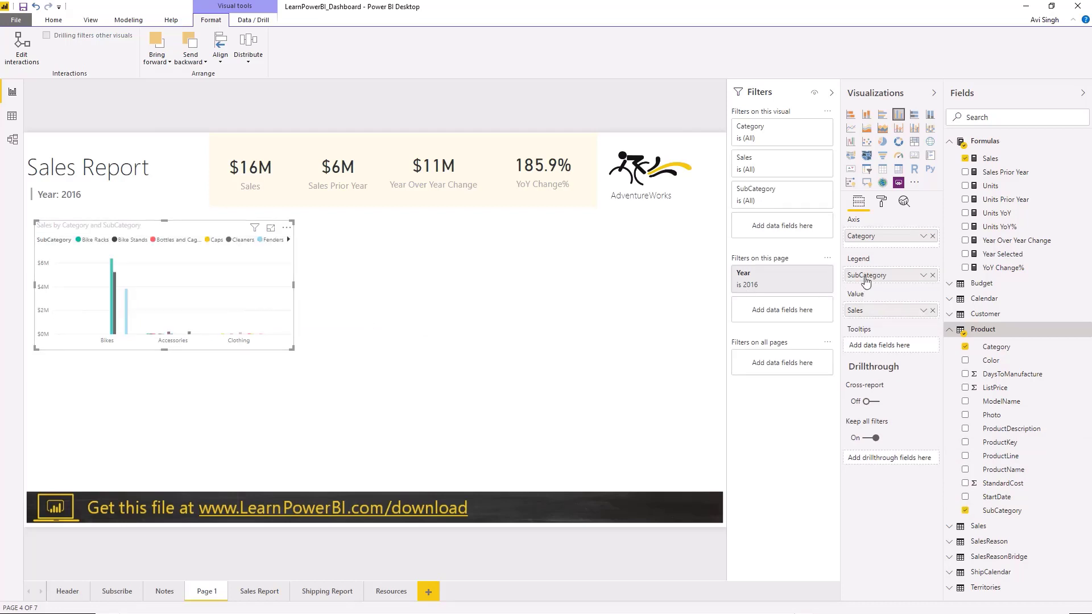
pyautogui.moveTo(865, 279); pyautogui.dragTo(868, 250)
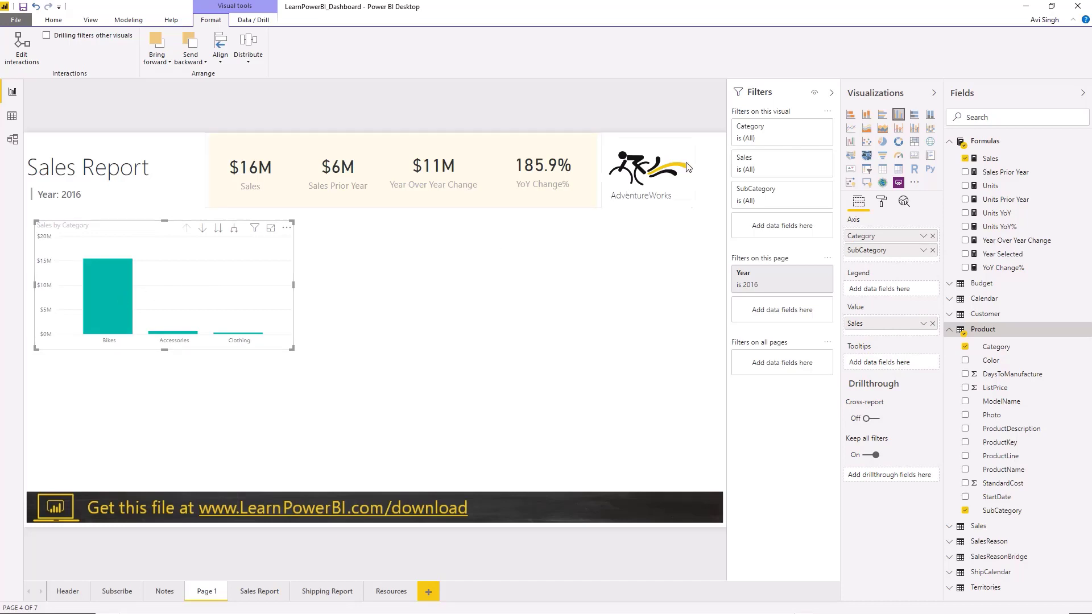
# Switch the Sales by Category chart to clustered bars and make it taller.
pyautogui.click(881, 118)
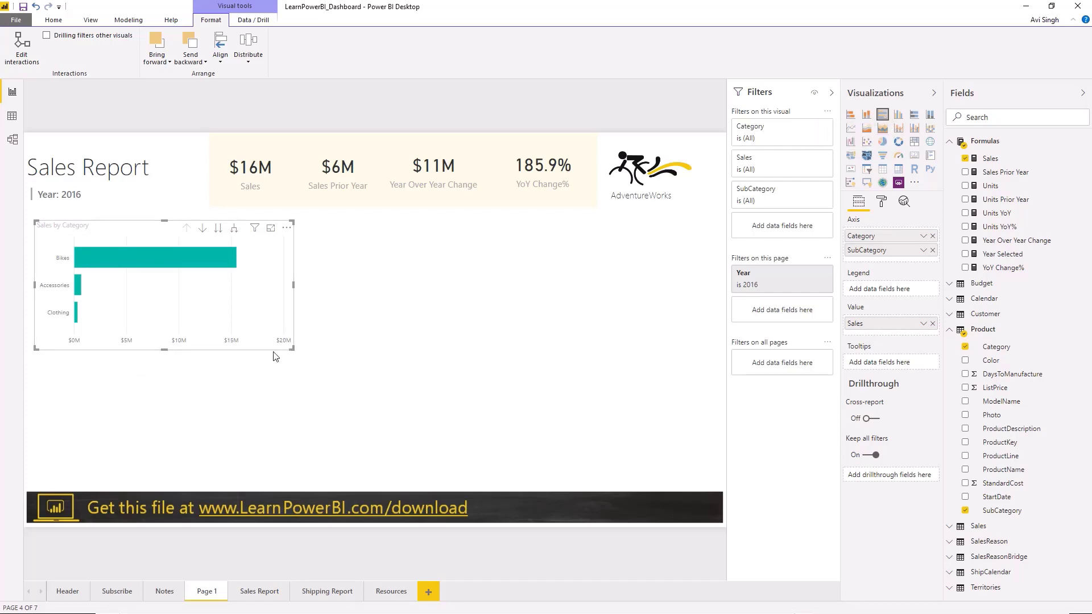
pyautogui.moveTo(276, 356); pyautogui.dragTo(287, 366)
pyautogui.click(298, 356)
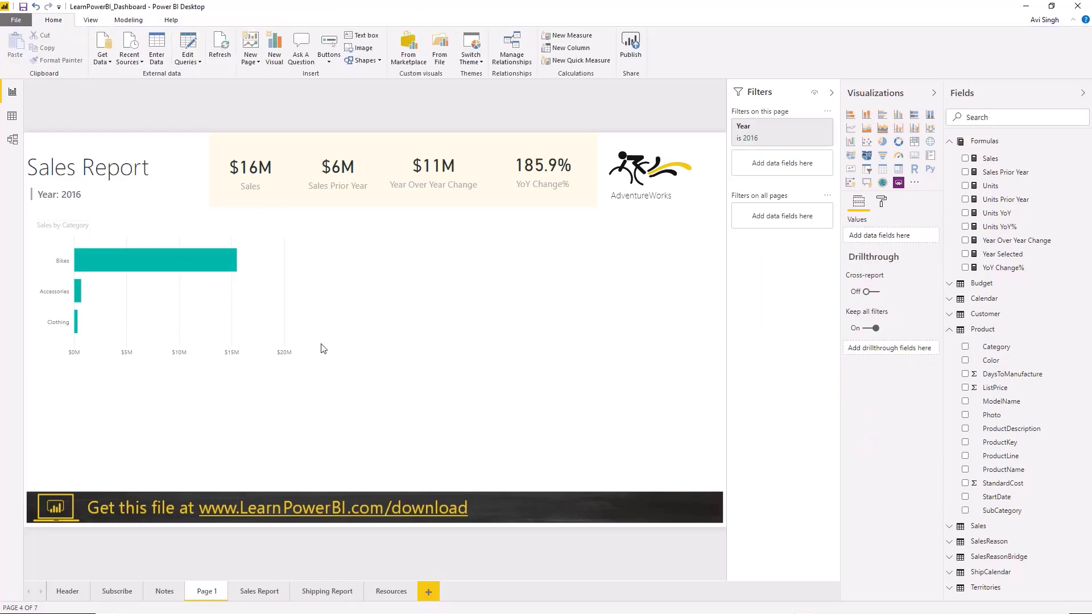
# Paste a duplicate of Sales by Category beside the original and remove Category and SubCategory.
pyautogui.click(238, 319)
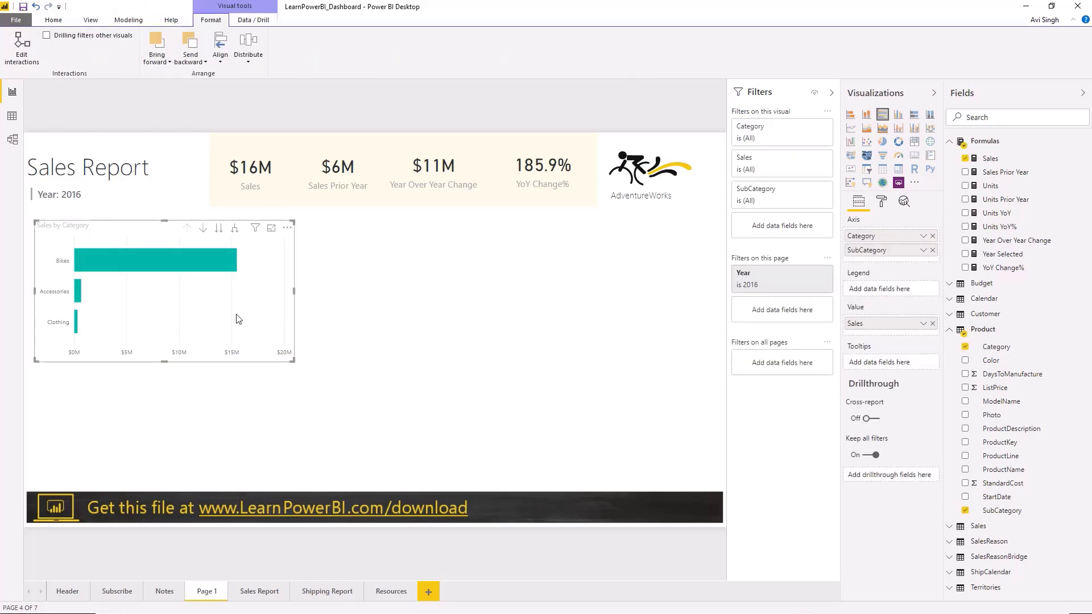
pyautogui.hotkey('ctrl', 'v')
pyautogui.moveTo(144, 234); pyautogui.dragTo(440, 233)
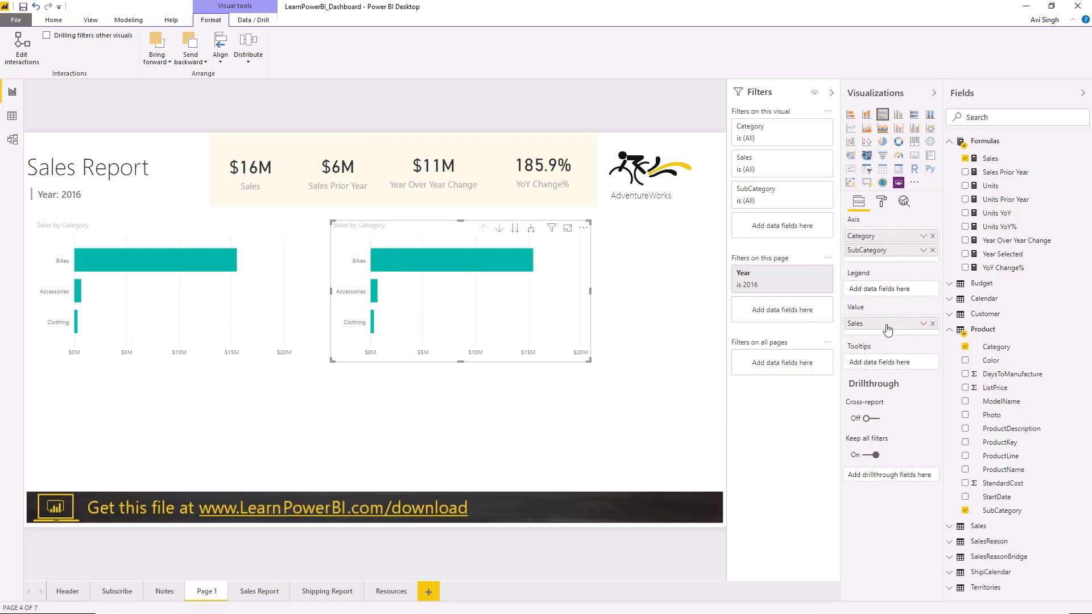
pyautogui.click(932, 250)
pyautogui.click(933, 235)
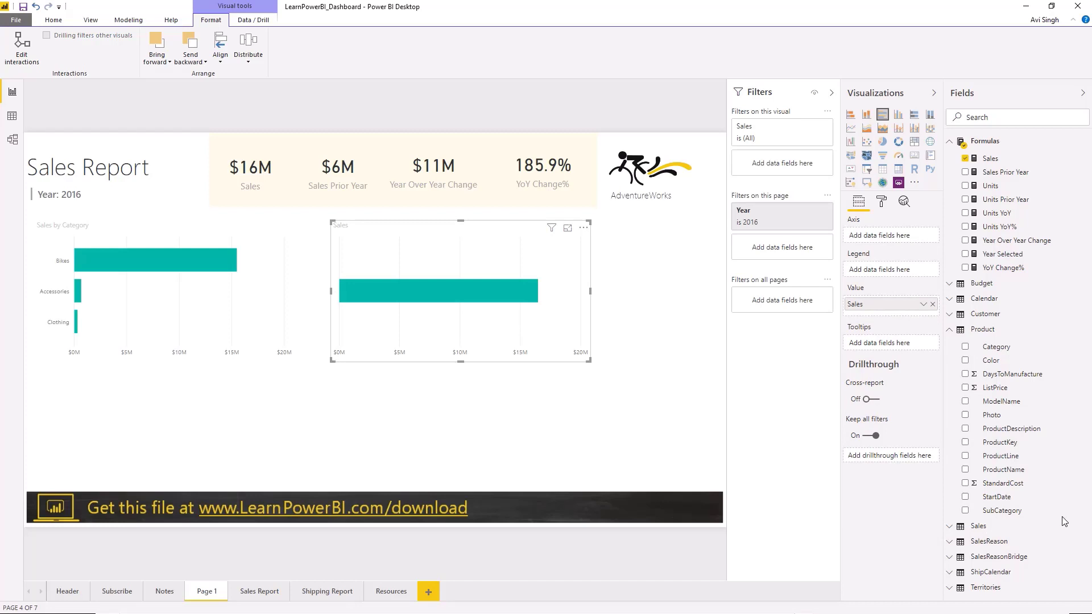
# Put Territories Country and Region on the axis and drill into United States regions in Focus mode.
pyautogui.click(949, 587)
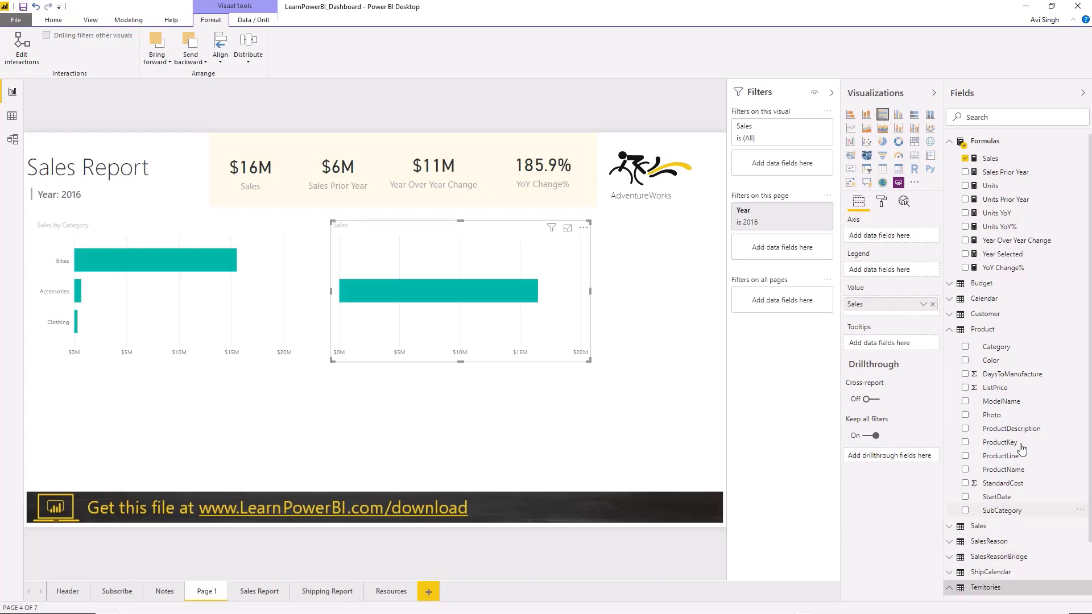
pyautogui.scroll(-2, 1047, 499)
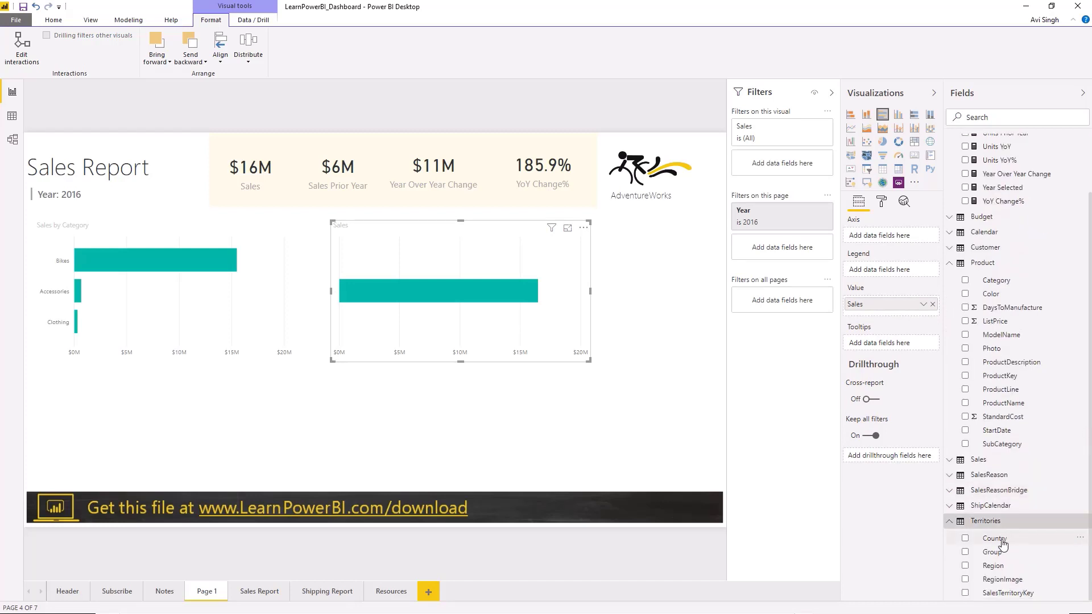
pyautogui.moveTo(1001, 545); pyautogui.dragTo(906, 250)
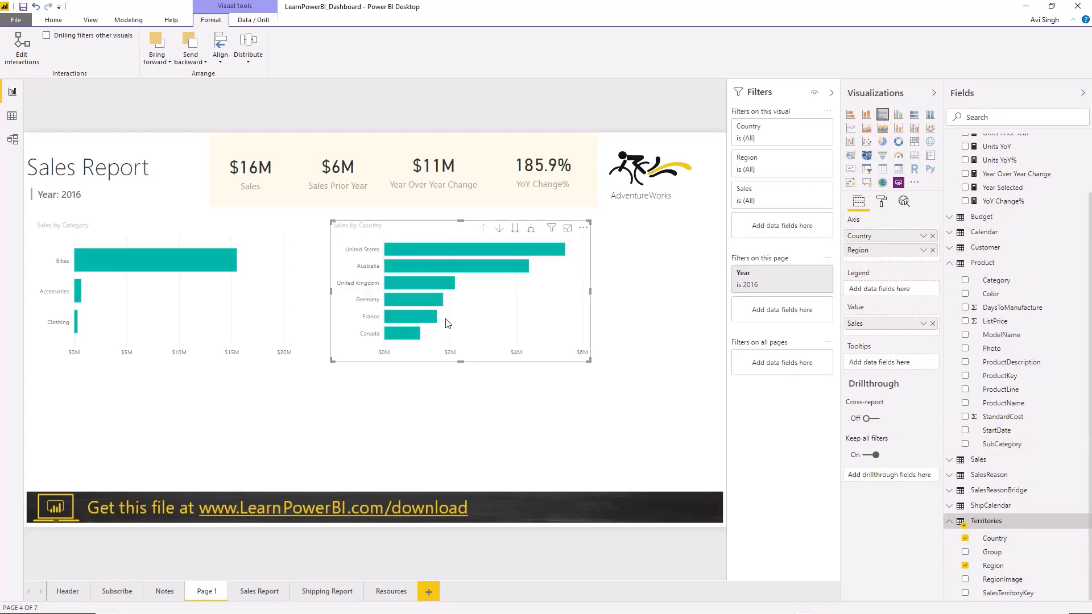
pyautogui.click(567, 228)
pyautogui.rightClick(255, 184)
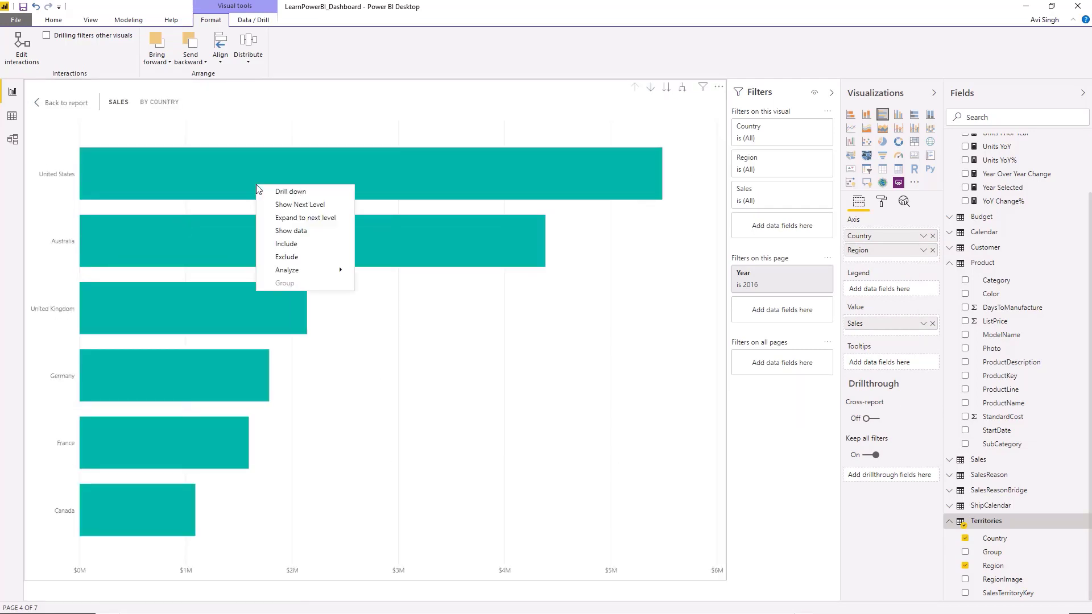
pyautogui.click(271, 193)
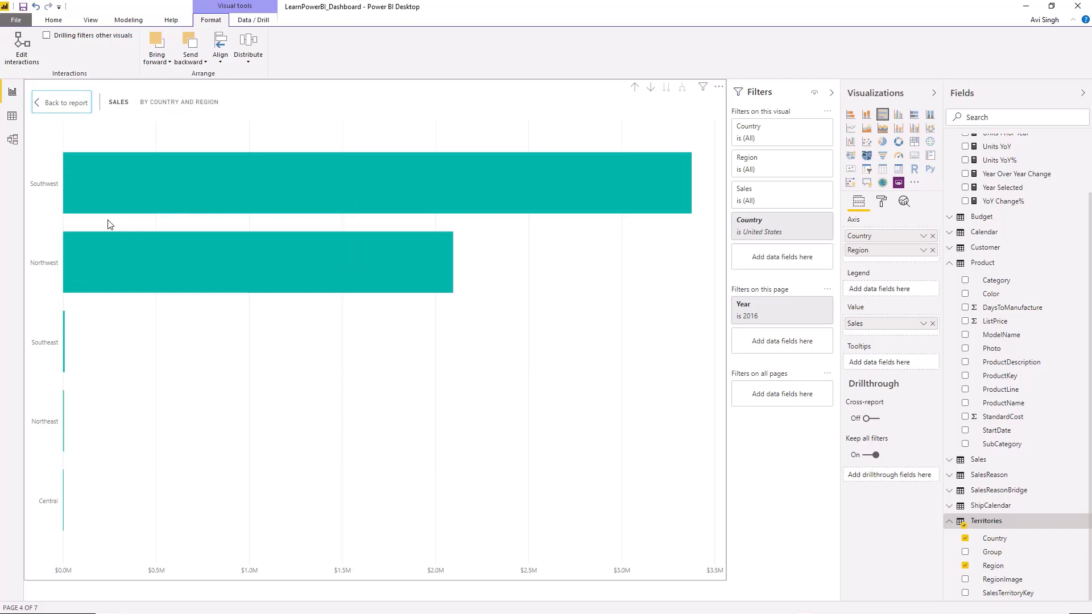
pyautogui.click(59, 108)
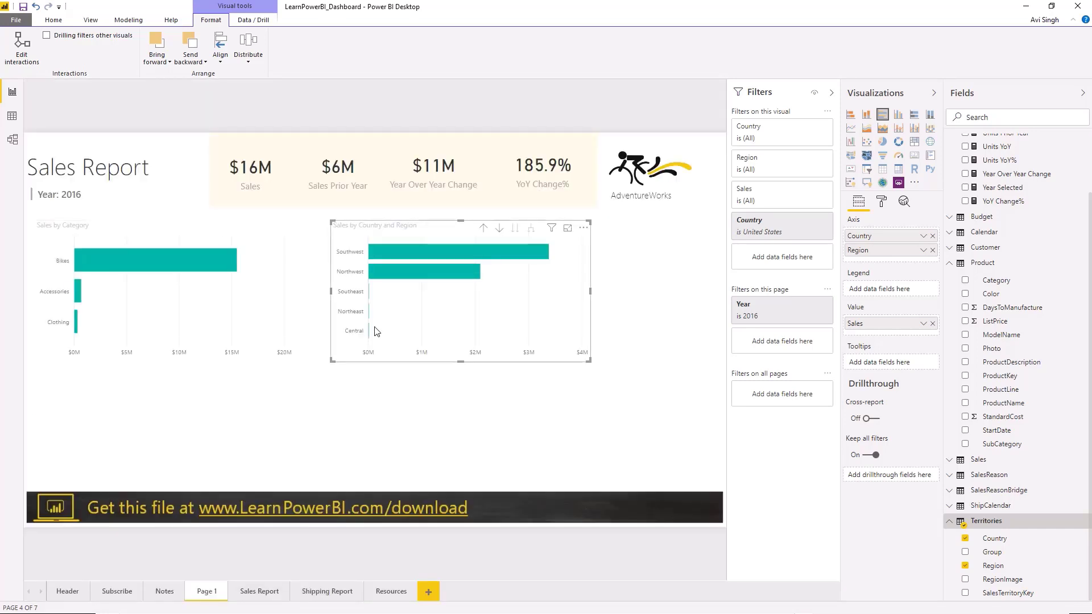
# Paste a copy of Sales by Category and align it directly under the original.
pyautogui.click(266, 307)
pyautogui.hotkey('ctrl', 'v')
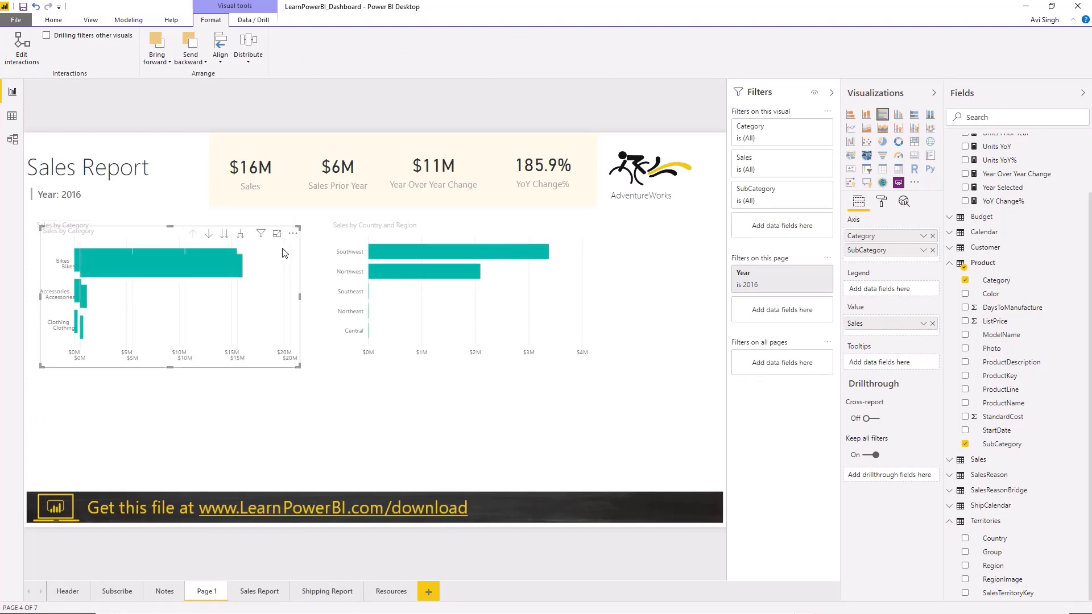
pyautogui.moveTo(293, 233); pyautogui.dragTo(281, 370)
pyautogui.moveTo(251, 235); pyautogui.dragTo(249, 222)
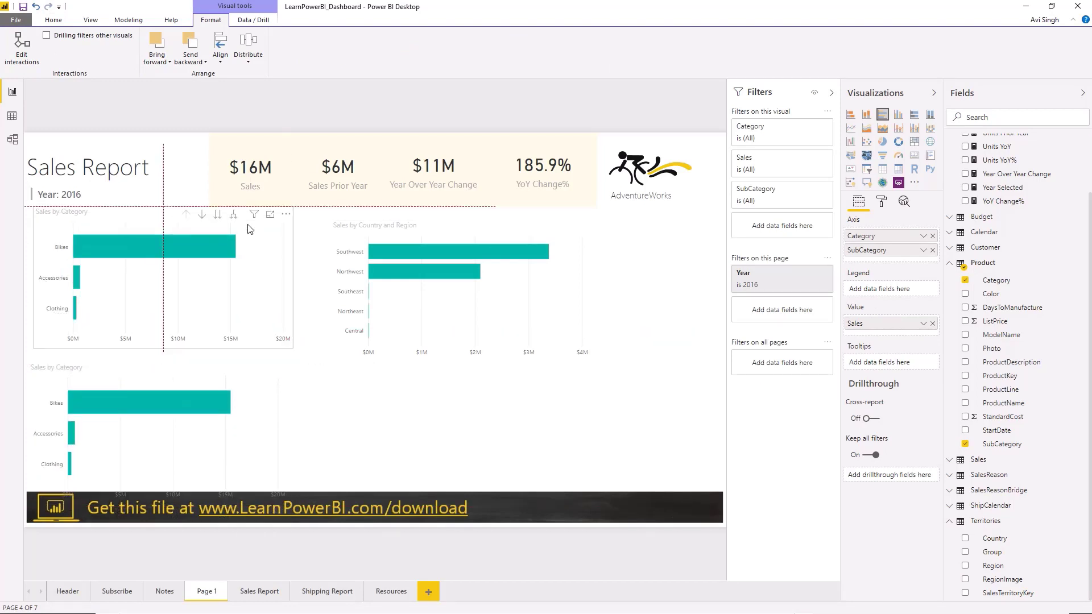
pyautogui.moveTo(268, 390); pyautogui.dragTo(274, 376)
# Collapse the Product fields and briefly view the Model diagram before returning to Report view.
pyautogui.click(949, 264)
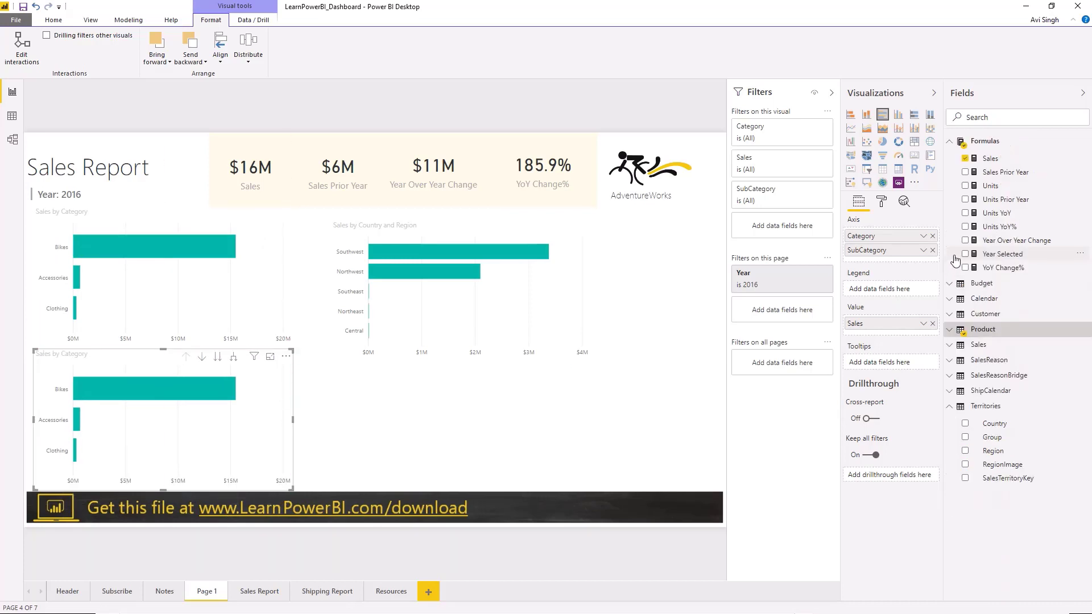
pyautogui.click(980, 332)
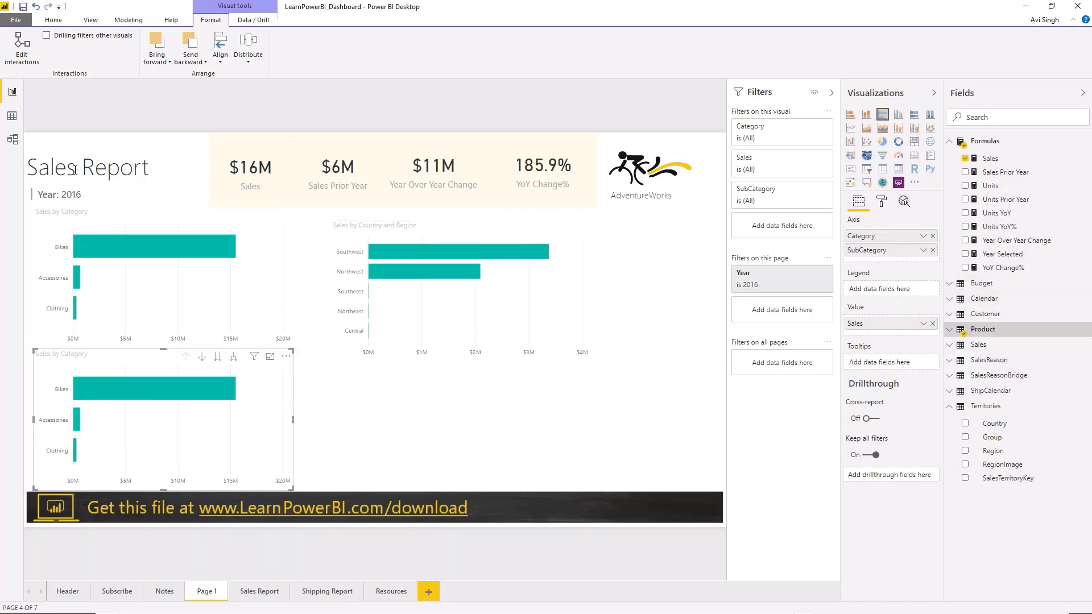
pyautogui.click(13, 141)
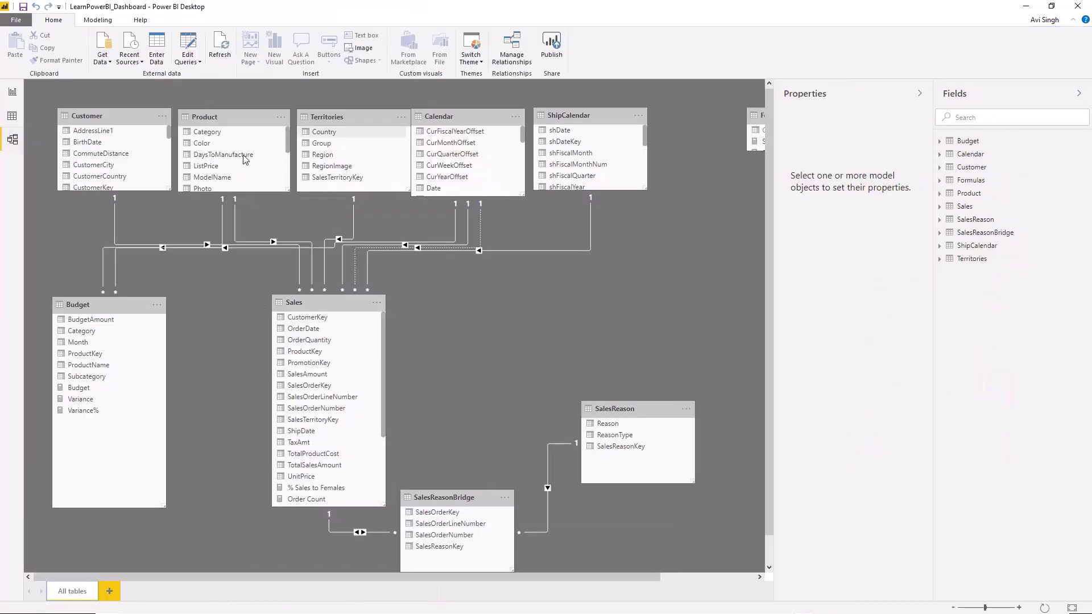
pyautogui.click(12, 93)
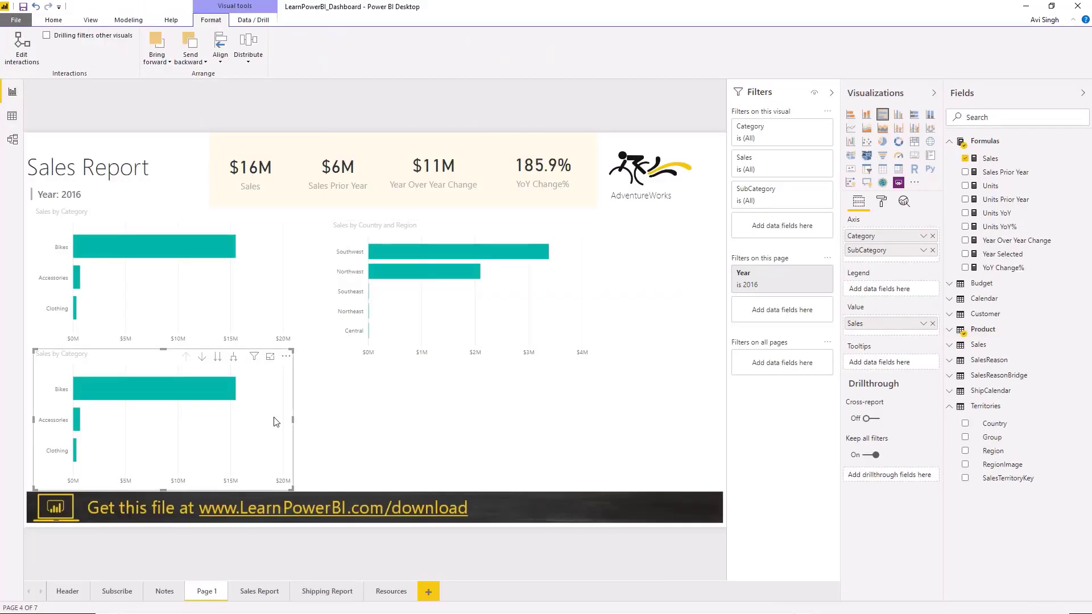
# Replace the copy's Category and SubCategory axis with Customer Occupation.
pyautogui.click(948, 314)
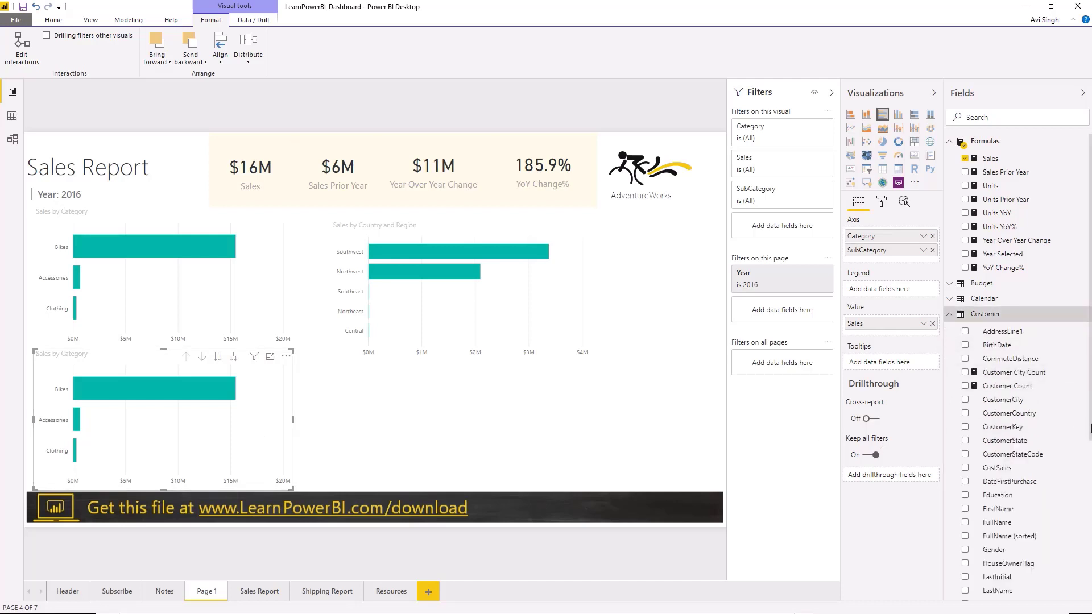
pyautogui.scroll(-1, 1015, 453)
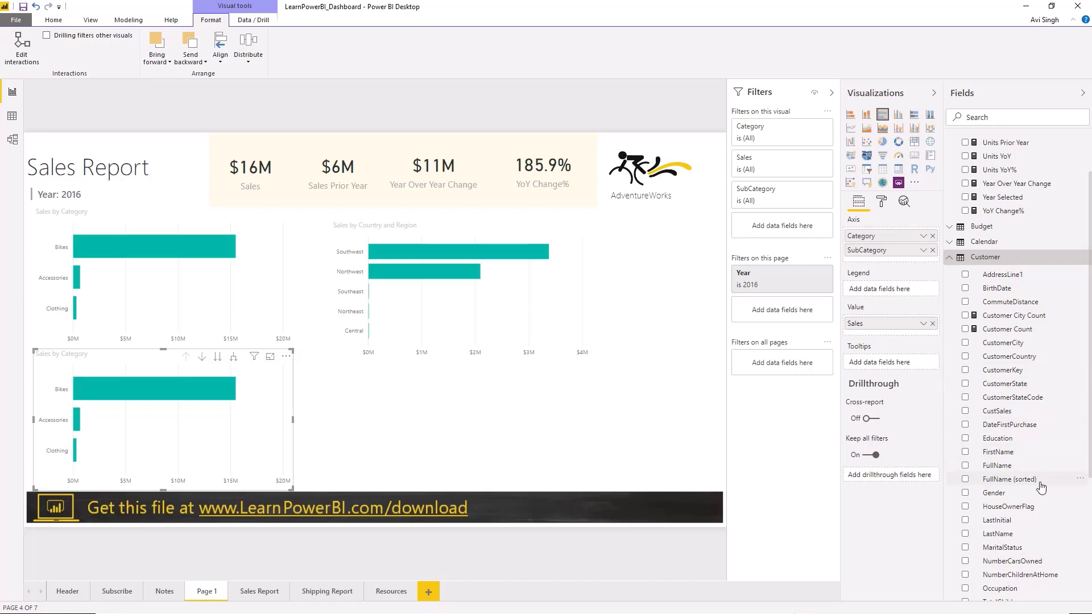
pyautogui.scroll(-2, 1038, 495)
pyautogui.moveTo(1008, 480); pyautogui.dragTo(888, 233)
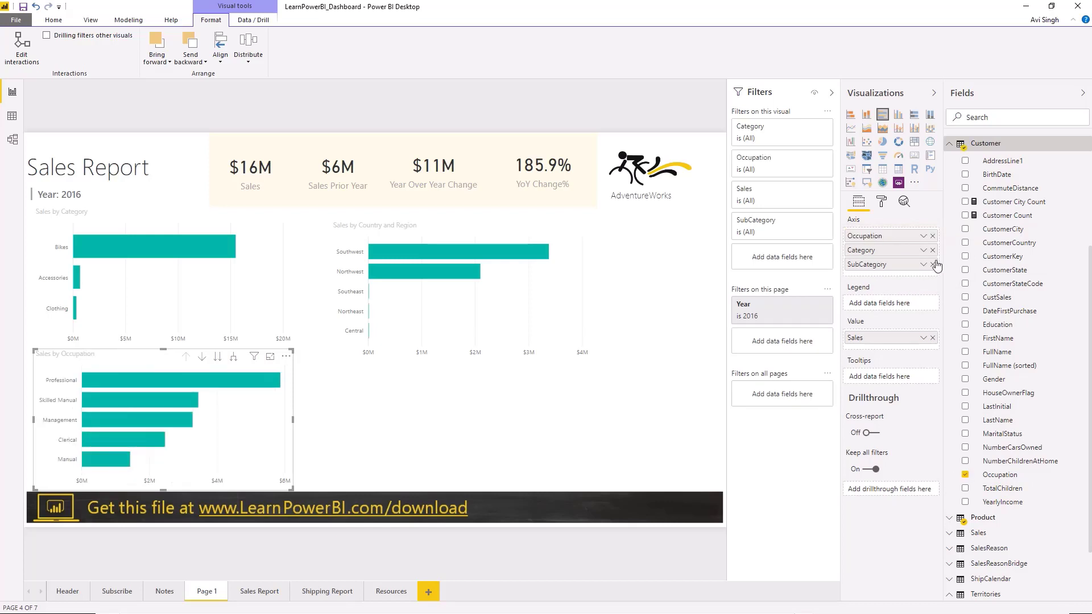
pyautogui.click(932, 250)
pyautogui.click(932, 250)
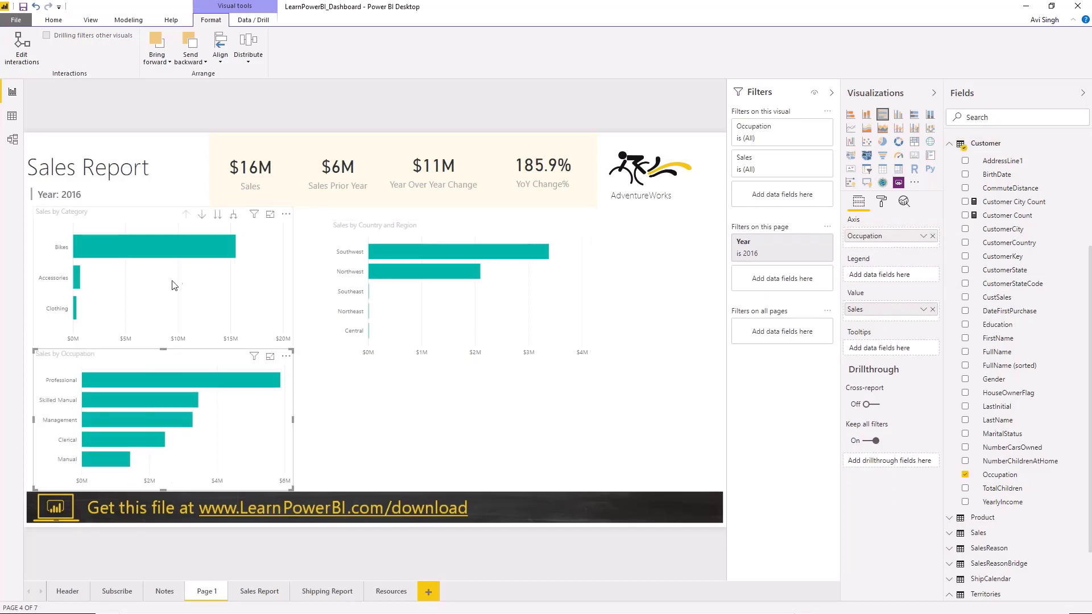
# Nudge Sales by Country and Region up, then paste a duplicate beside Sales by Occupation.
pyautogui.click(370, 288)
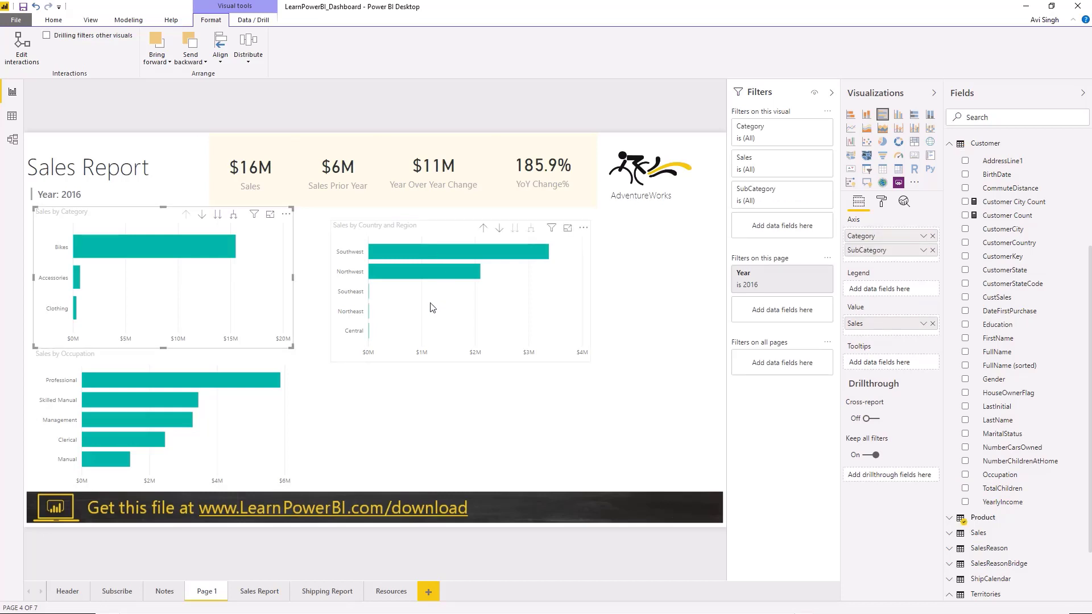
pyautogui.moveTo(432, 307)
pyautogui.mouseDown()
pyautogui.moveTo(418, 296)
pyautogui.moveTo(441, 310)
pyautogui.mouseUp()
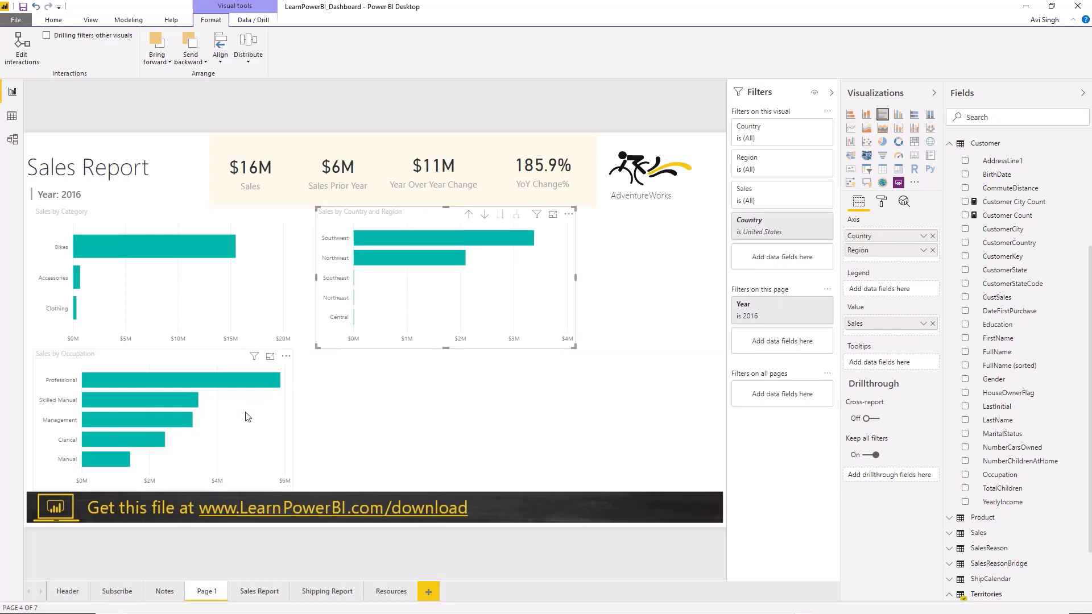
pyautogui.click(249, 419)
pyautogui.click(425, 414)
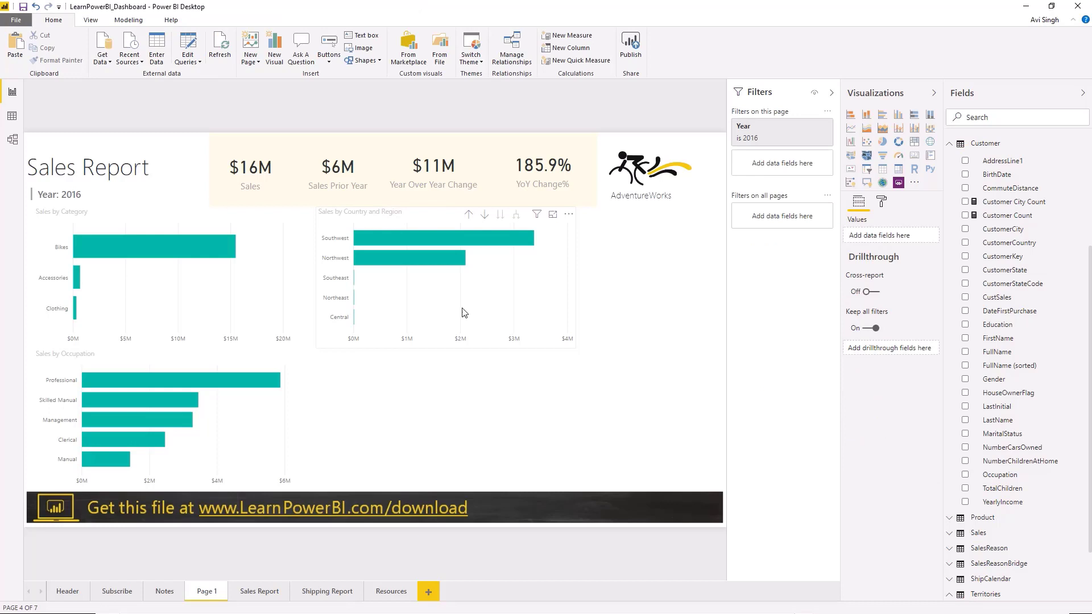
pyautogui.click(464, 312)
pyautogui.press('Right')
pyautogui.press('Down')
pyautogui.moveTo(557, 298); pyautogui.dragTo(556, 435)
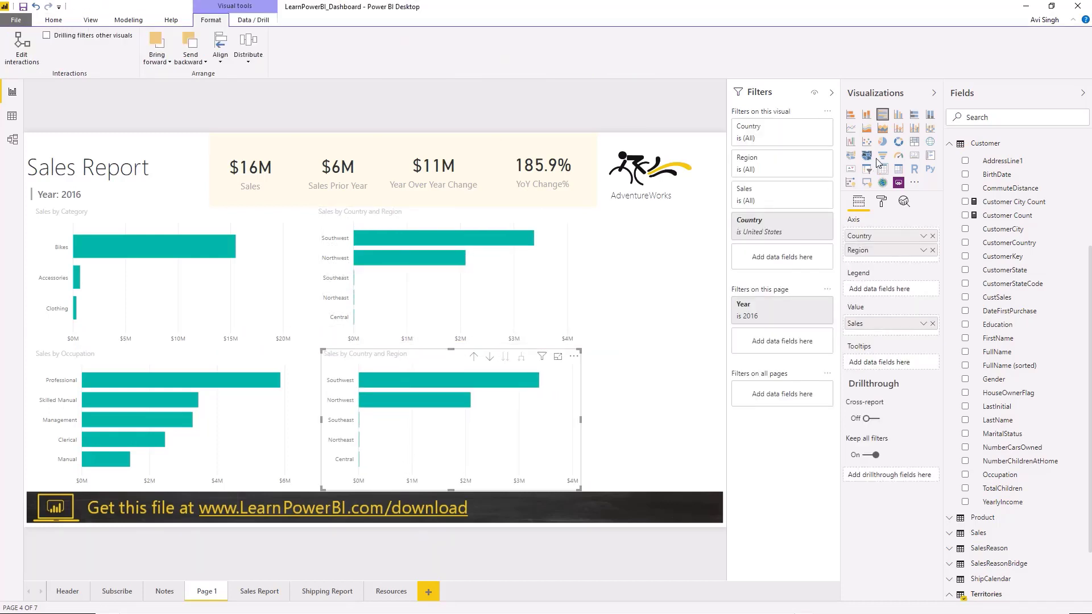
# Turn the duplicate into a line chart of Sales and Sales Prior Year by Calendar Month.
pyautogui.click(851, 128)
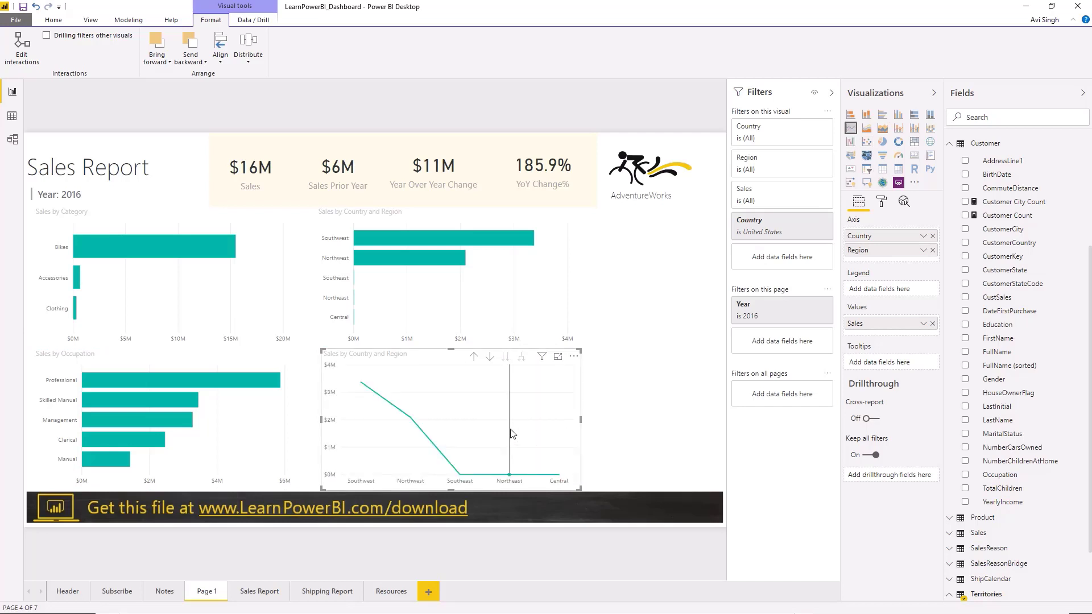
pyautogui.click(932, 236)
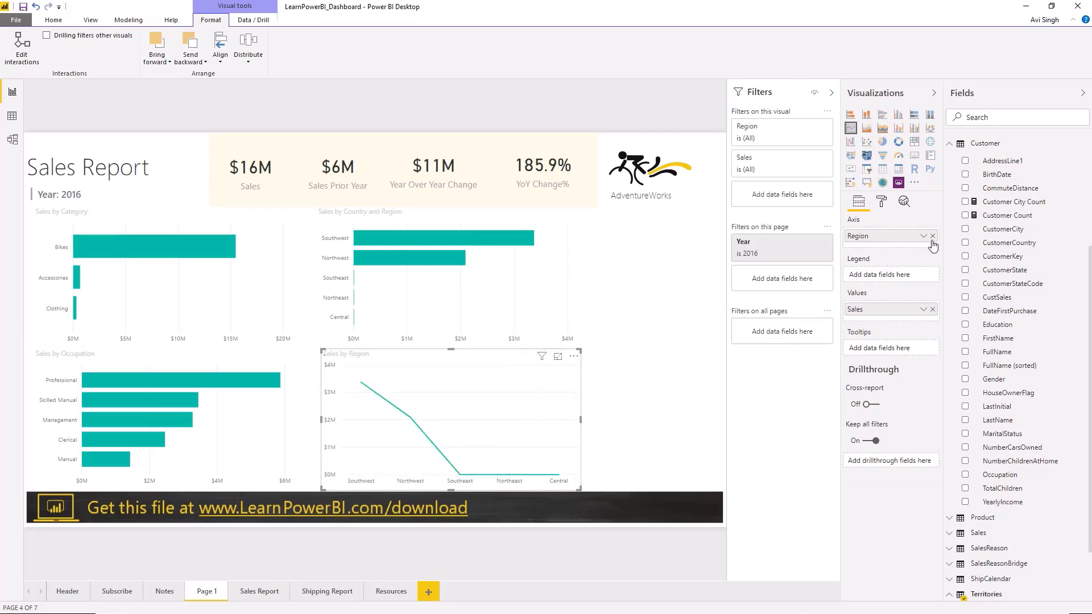
pyautogui.click(932, 235)
pyautogui.click(949, 147)
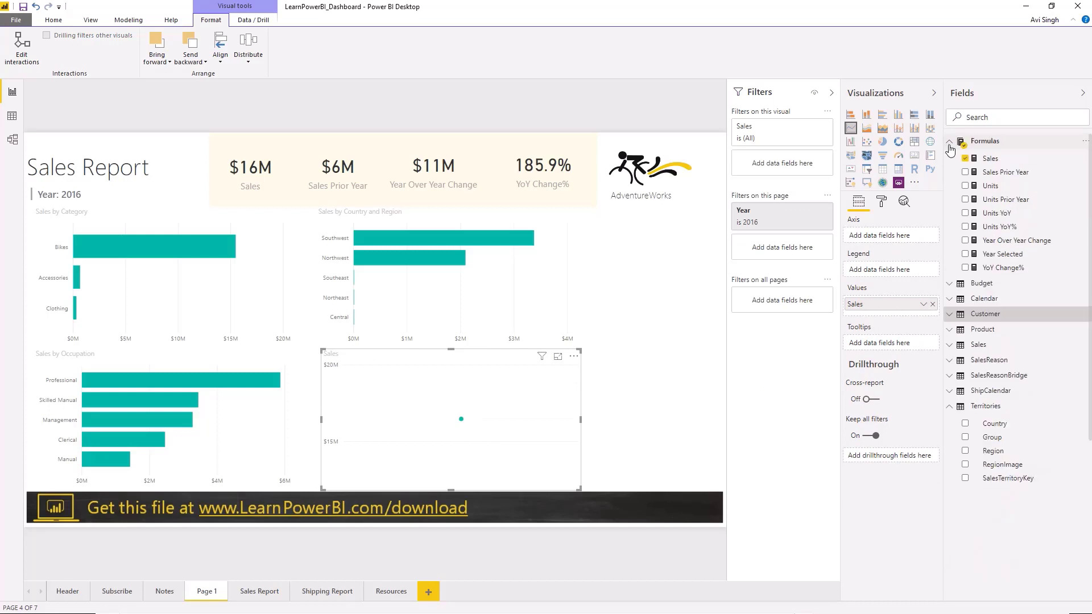
pyautogui.click(954, 301)
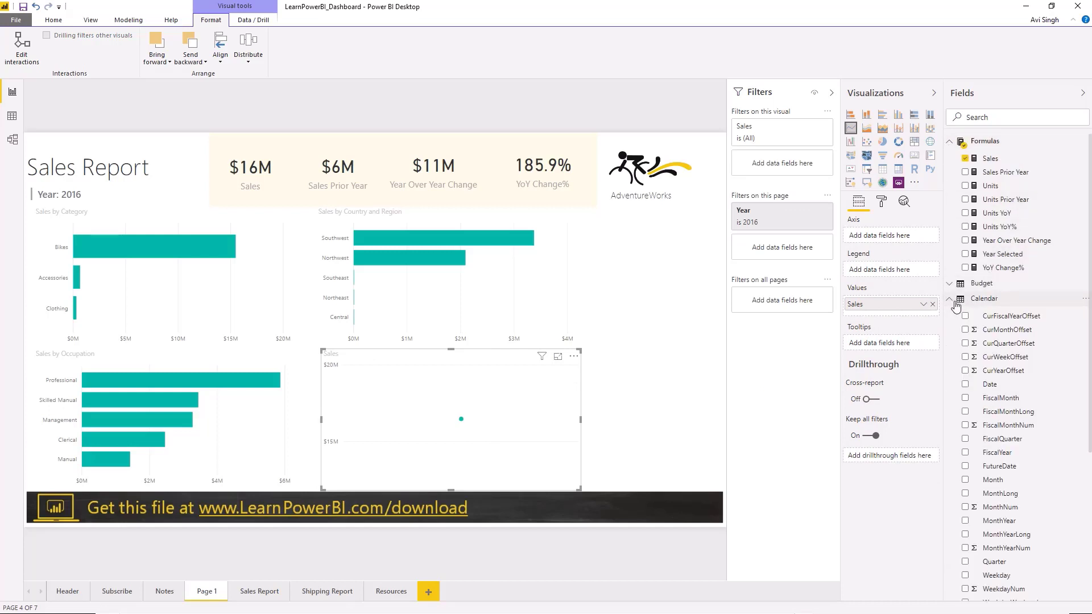
pyautogui.moveTo(1005, 485); pyautogui.dragTo(906, 239)
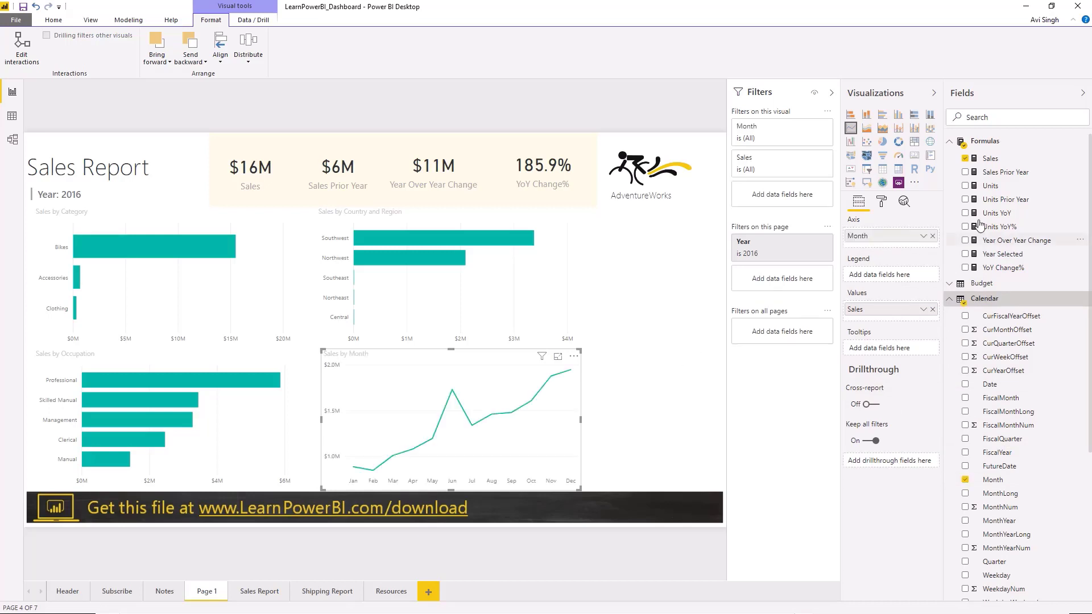
pyautogui.moveTo(999, 174); pyautogui.dragTo(914, 320)
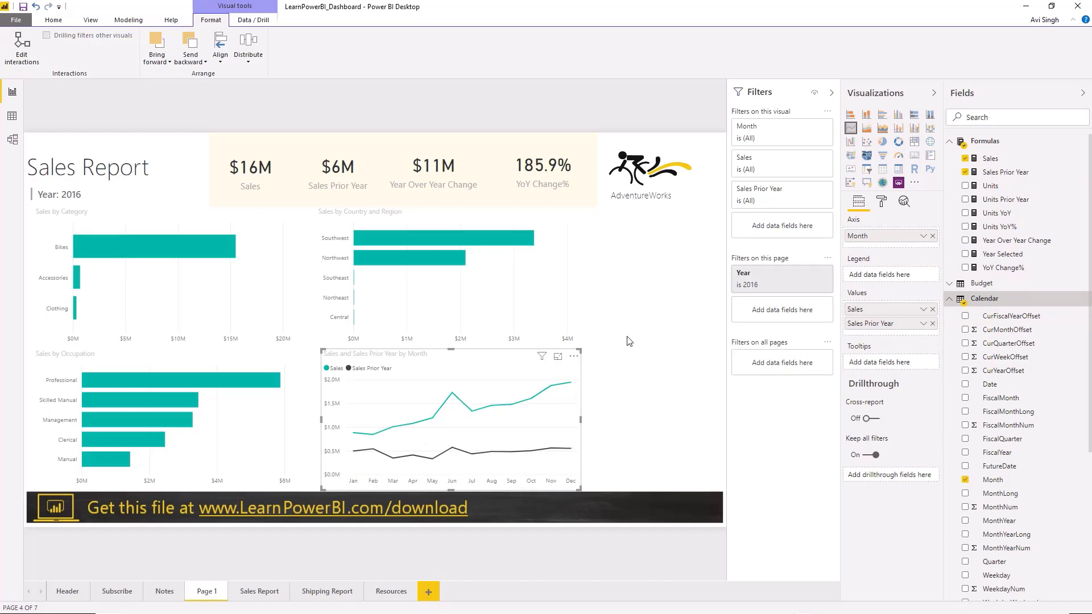
pyautogui.click(625, 353)
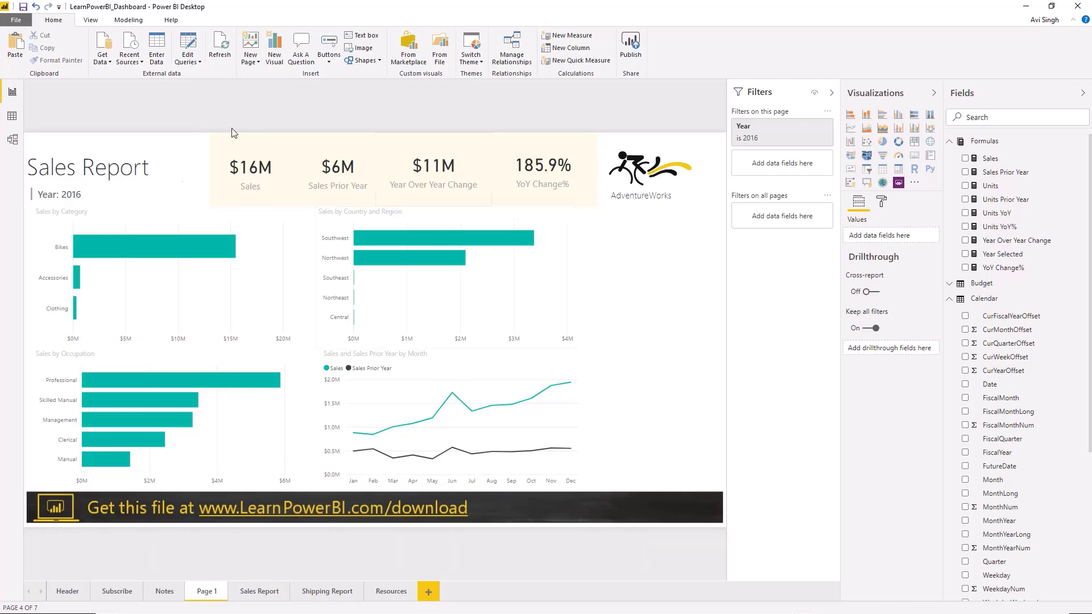
pyautogui.click(12, 139)
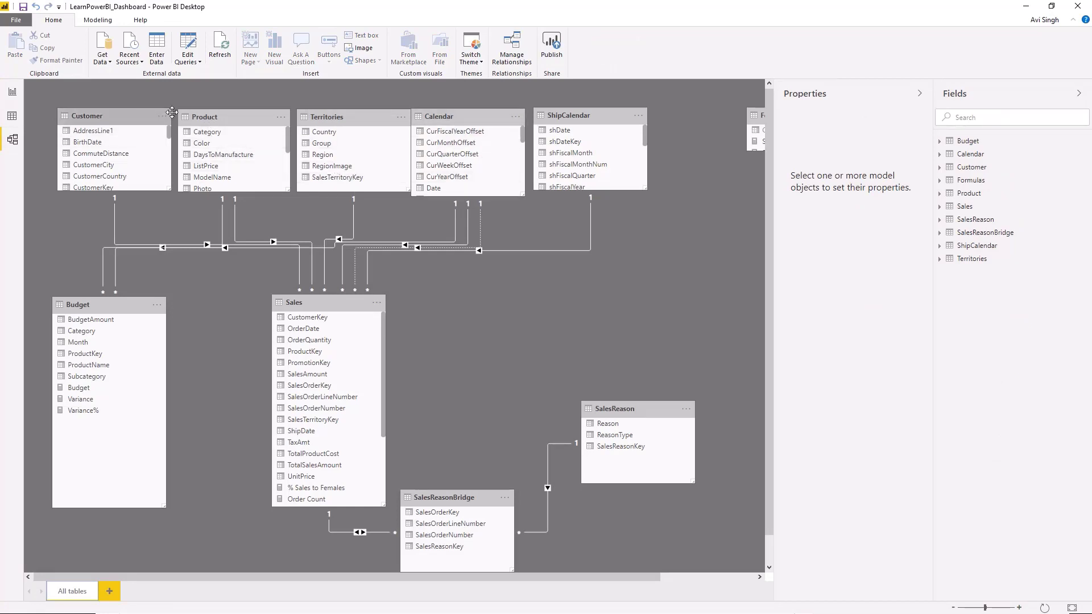
pyautogui.click(12, 91)
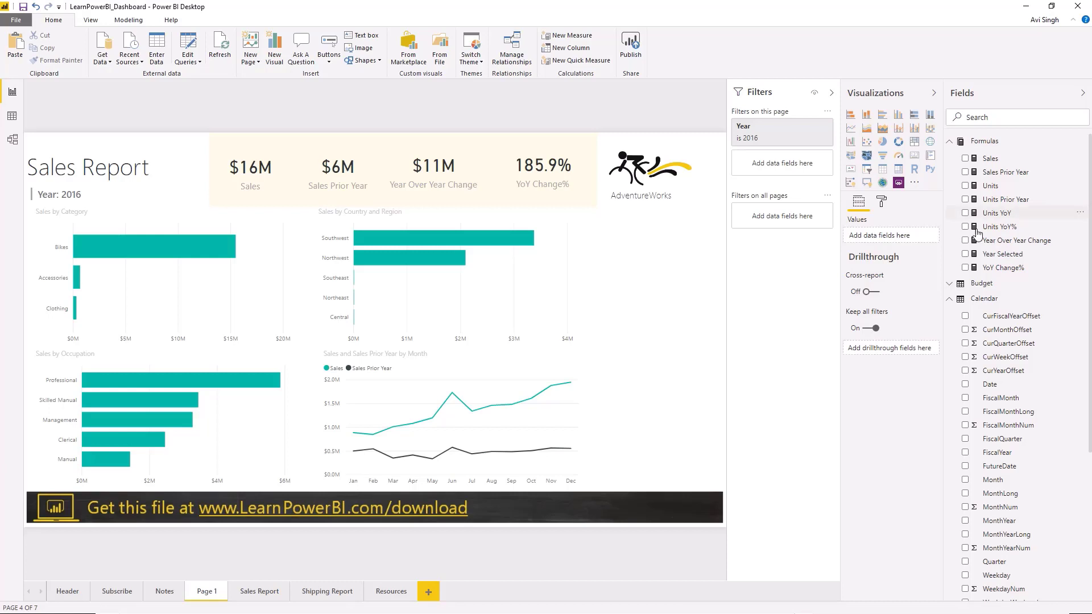
# Build a Customer FullName and Sales table below the logo, enlarge it, and turn totals off.
pyautogui.click(951, 300)
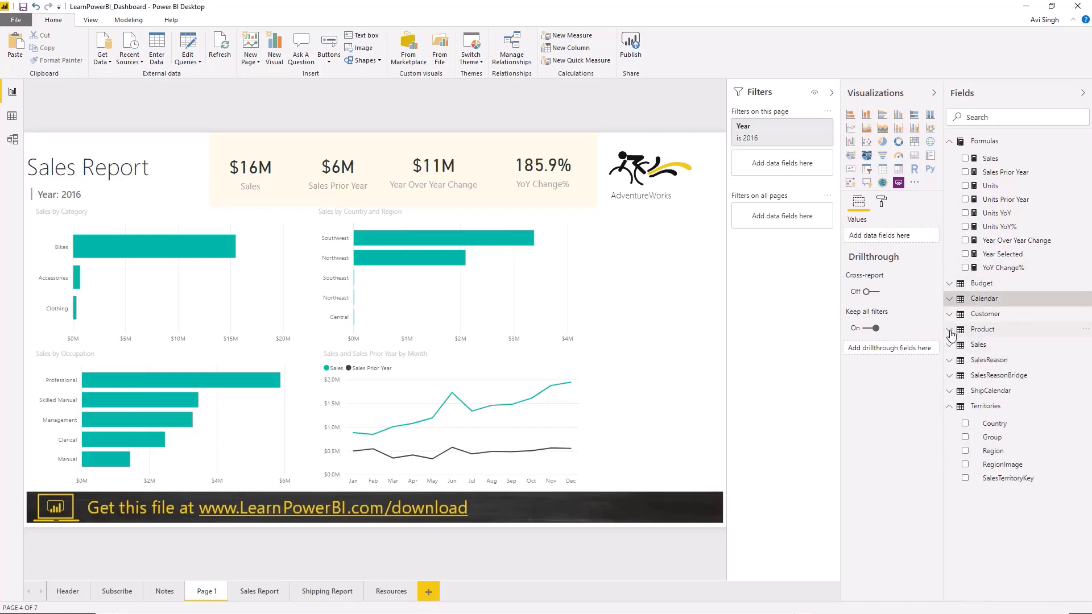
pyautogui.click(950, 316)
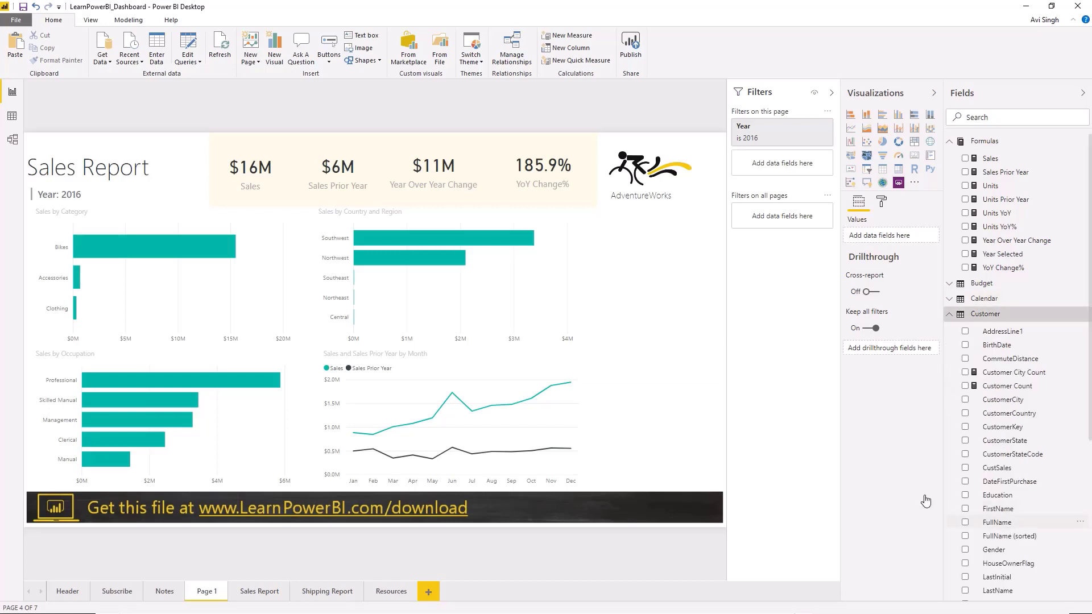
pyautogui.moveTo(996, 522); pyautogui.dragTo(994, 535)
pyautogui.moveTo(656, 276); pyautogui.dragTo(647, 276)
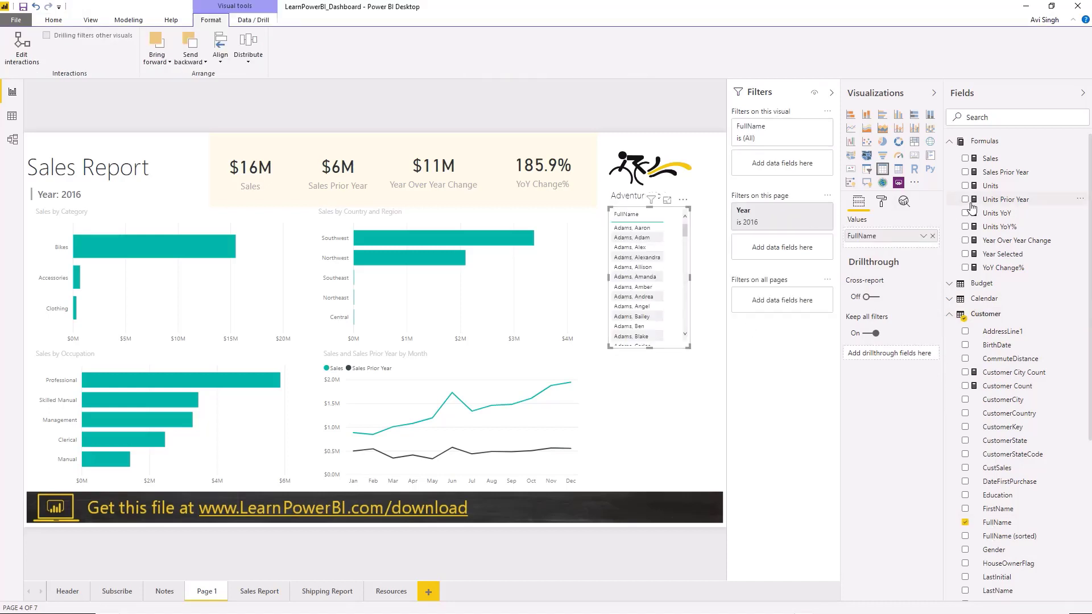
pyautogui.click(964, 159)
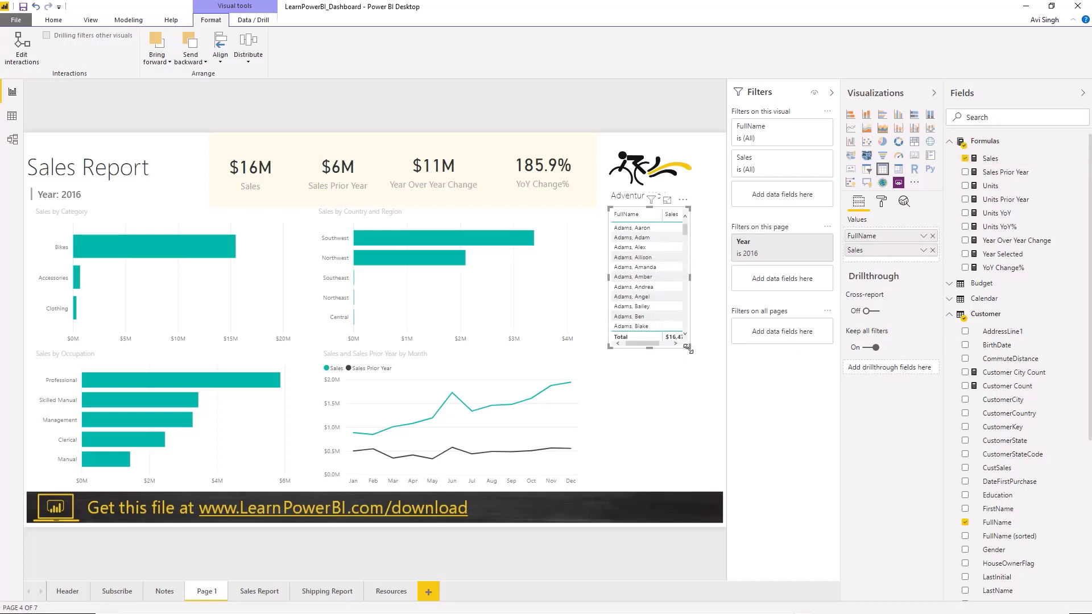
pyautogui.moveTo(688, 346); pyautogui.dragTo(723, 358)
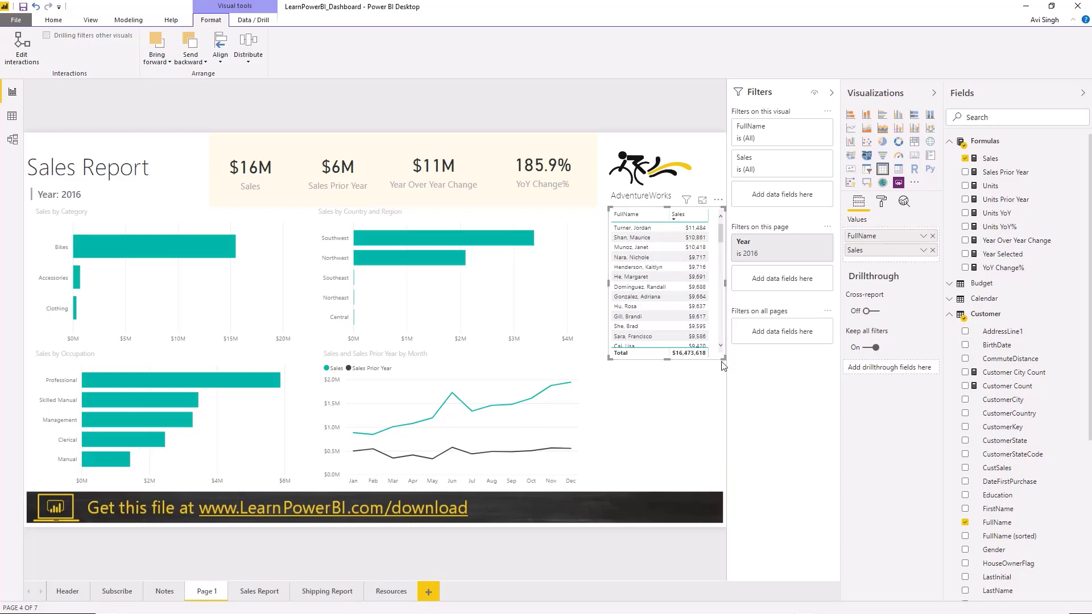
pyautogui.click(881, 203)
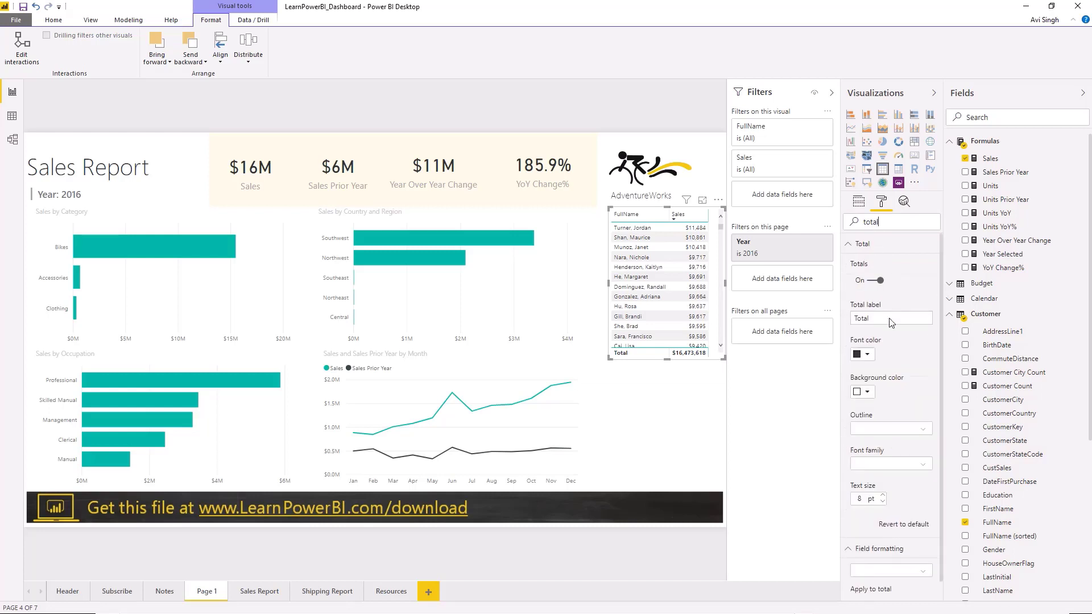
pyautogui.click(876, 280)
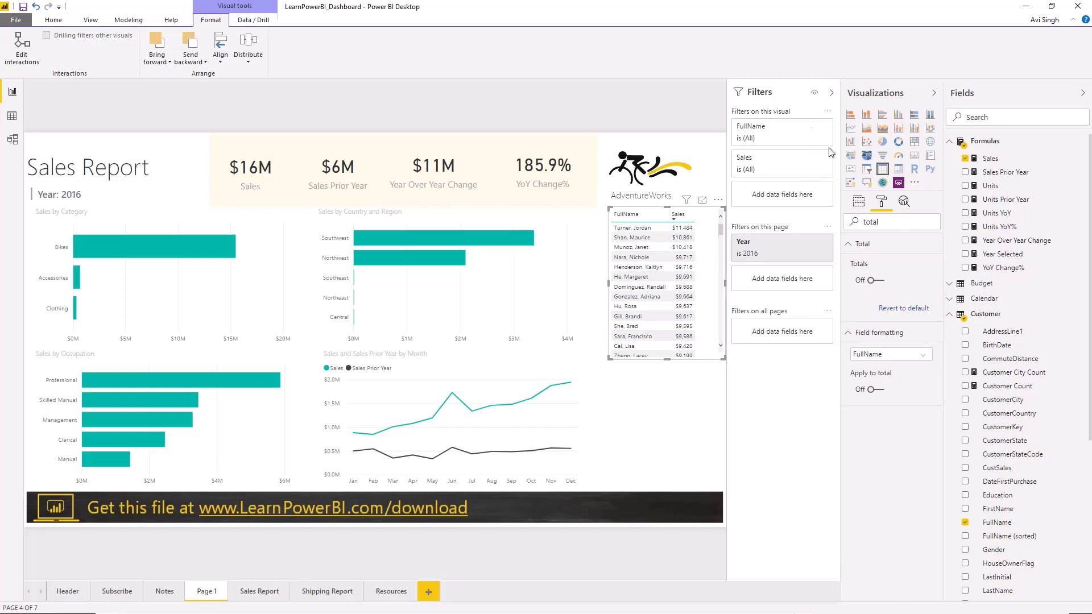
# Apply a Top N filter keeping the top 10 FullName by Sales, then shrink the table to ten rows.
pyautogui.click(813, 127)
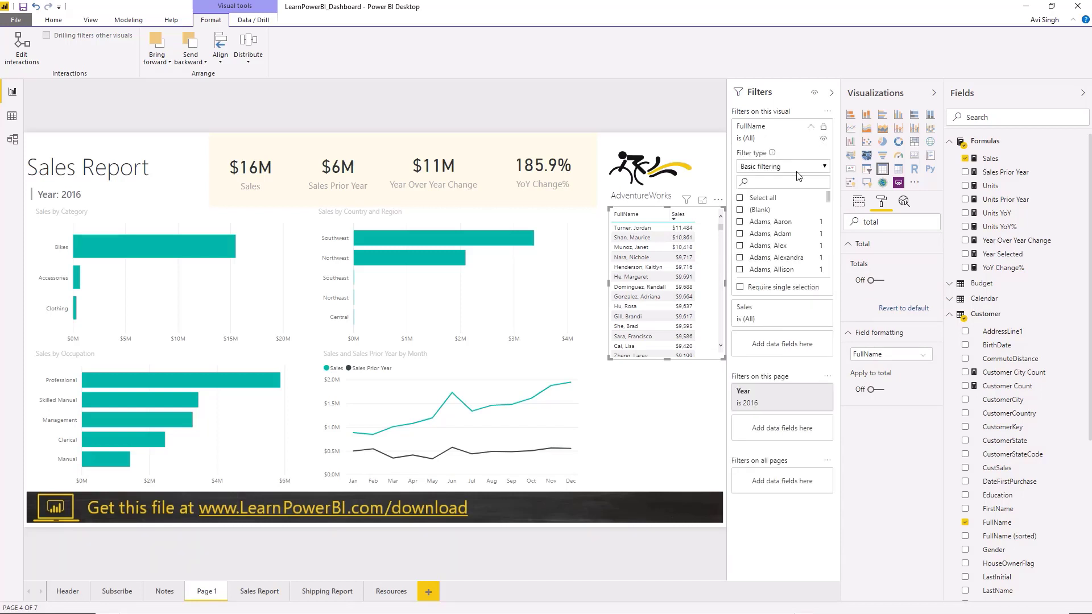
pyautogui.click(784, 168)
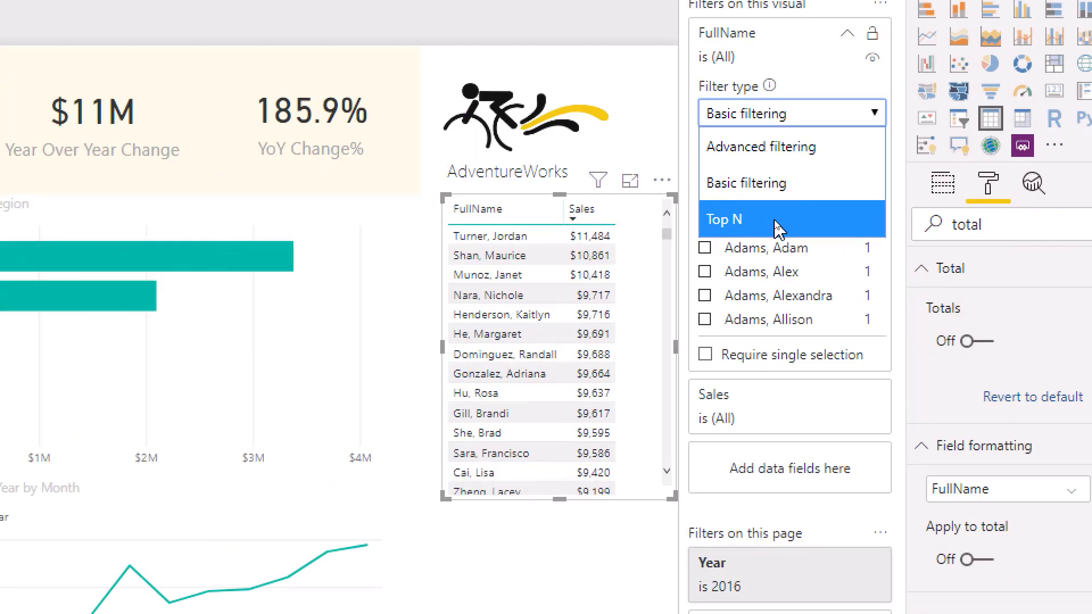
pyautogui.click(779, 228)
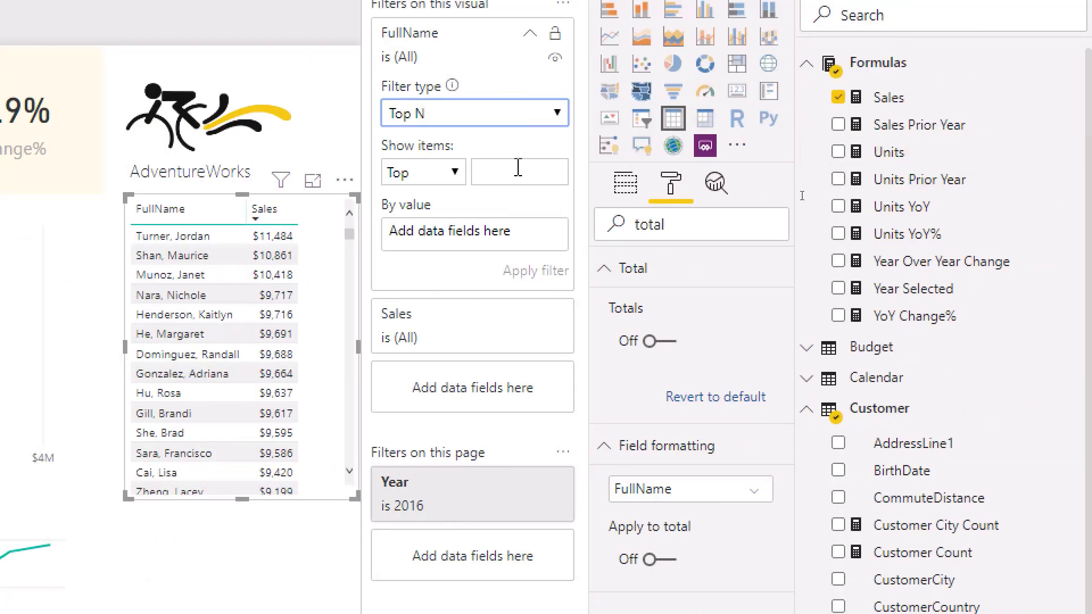
pyautogui.click(514, 170)
pyautogui.write('10')
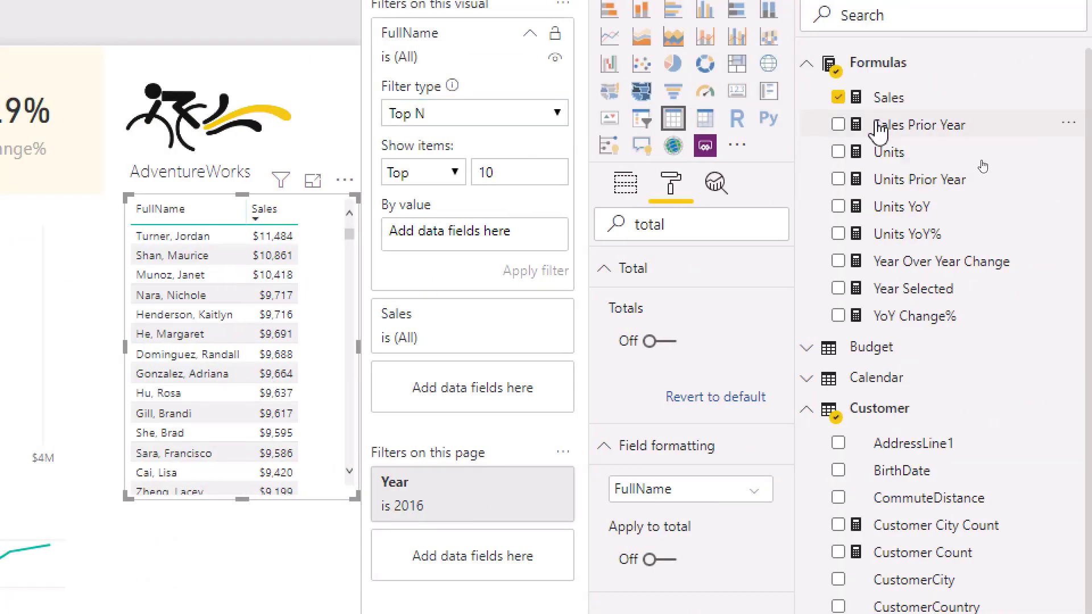
pyautogui.moveTo(886, 97); pyautogui.dragTo(495, 236)
pyautogui.click(540, 273)
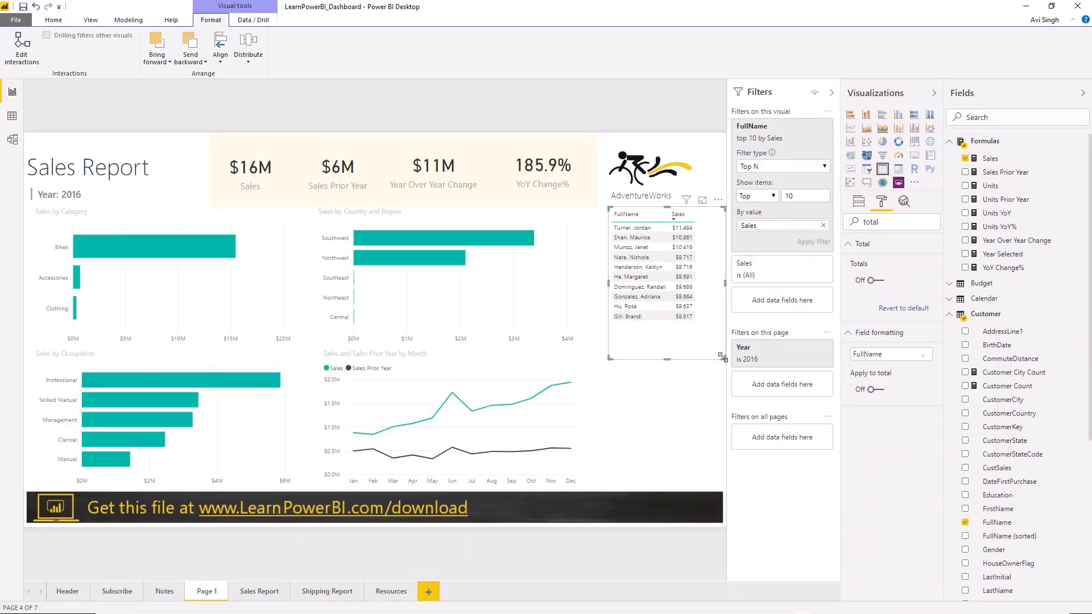
pyautogui.moveTo(722, 357); pyautogui.dragTo(723, 339)
# Cross-filter the report to United States, then clear it so all visuals show $16M Sales.
pyautogui.click(631, 405)
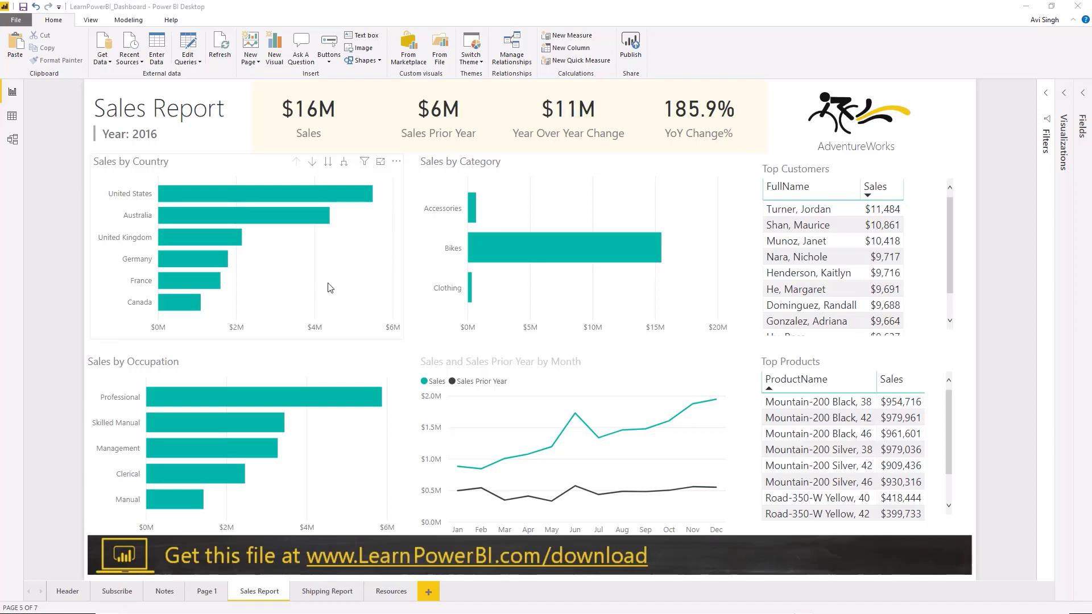
pyautogui.click(285, 195)
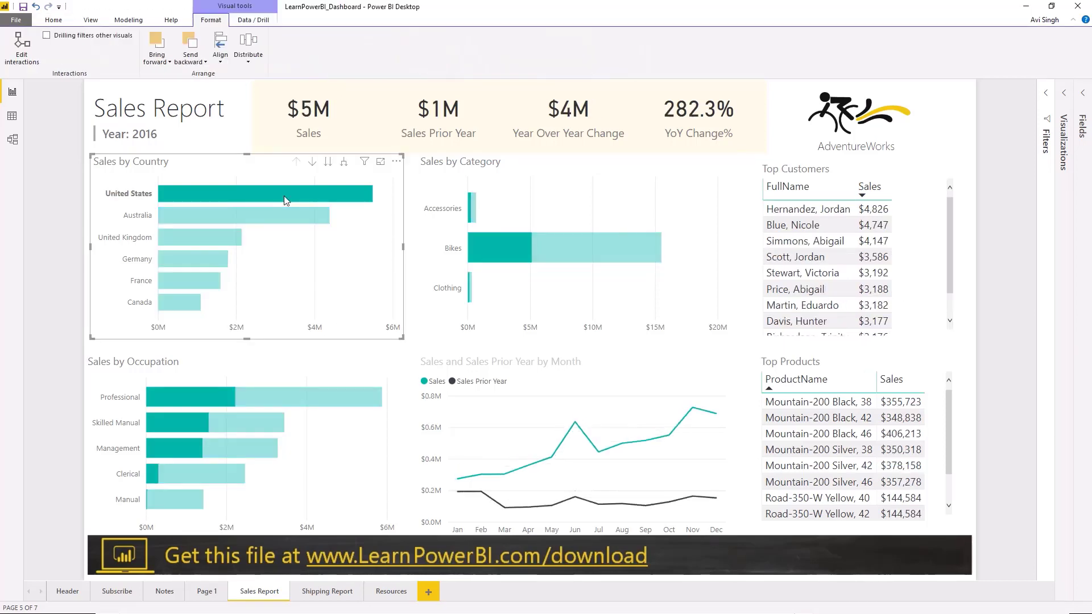
pyautogui.click(347, 258)
pyautogui.rightClick(341, 203)
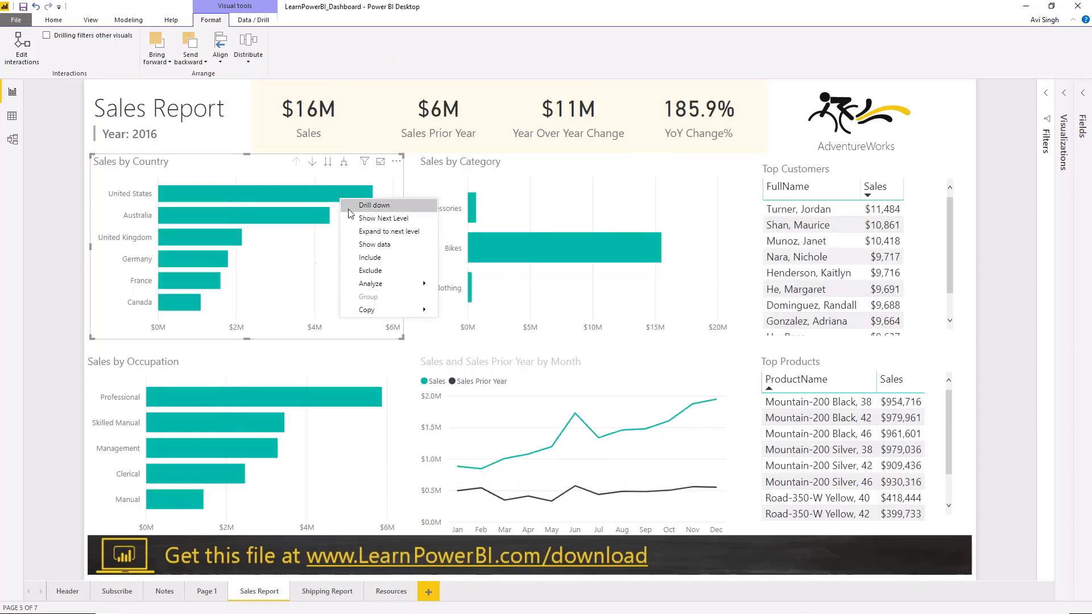
pyautogui.click(288, 273)
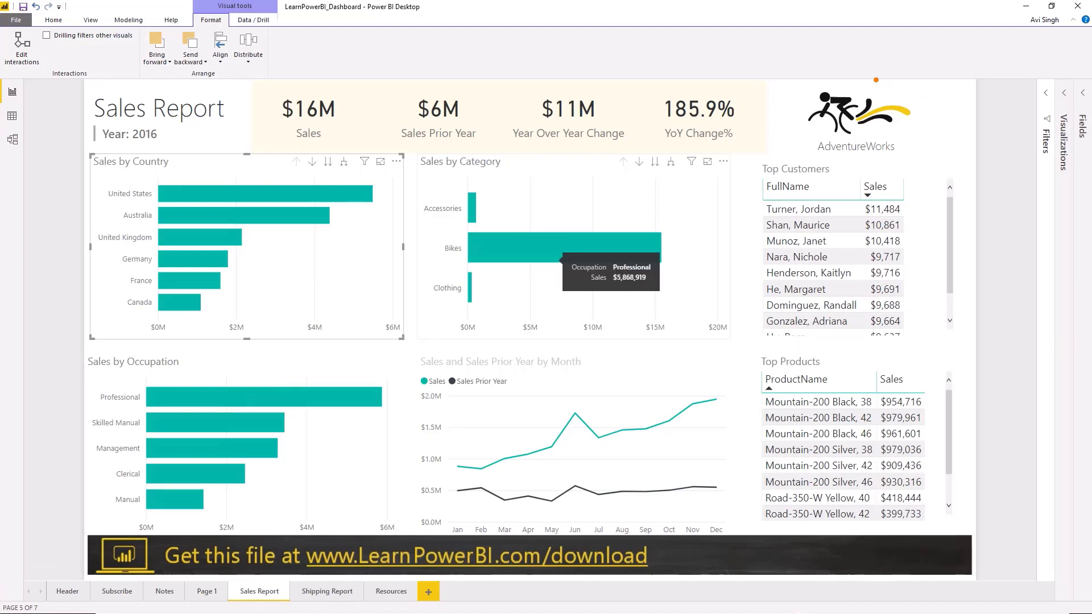
pyautogui.moveTo(875, 80)
pyautogui.mouseDown()
pyautogui.moveTo(976, 401)
pyautogui.moveTo(979, 517)
pyautogui.mouseUp()
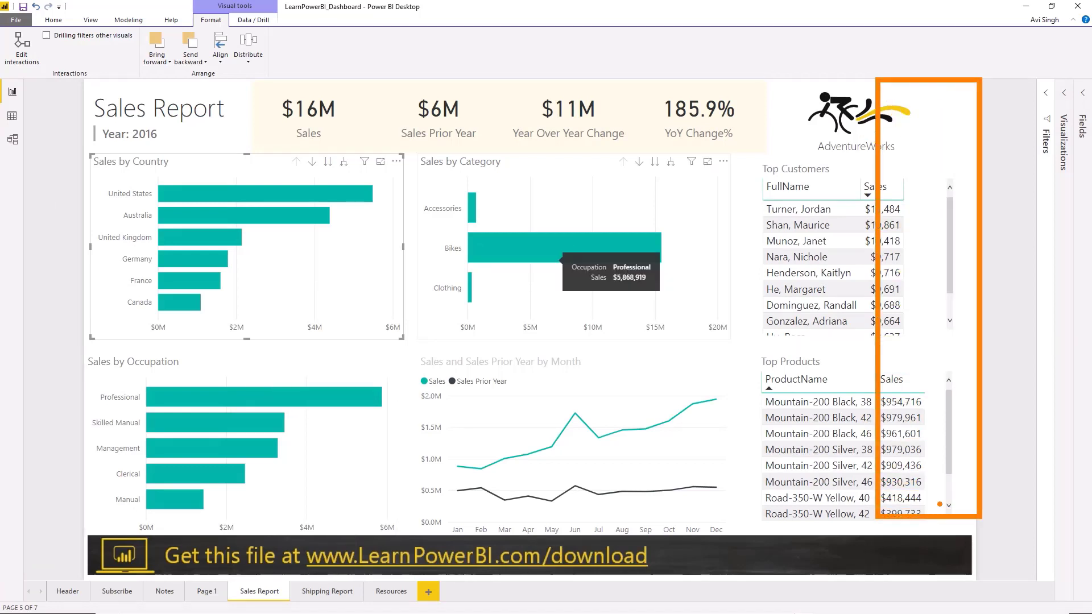
pyautogui.moveTo(88, 80)
pyautogui.mouseDown()
pyautogui.moveTo(162, 365)
pyautogui.moveTo(221, 532)
pyautogui.mouseUp()
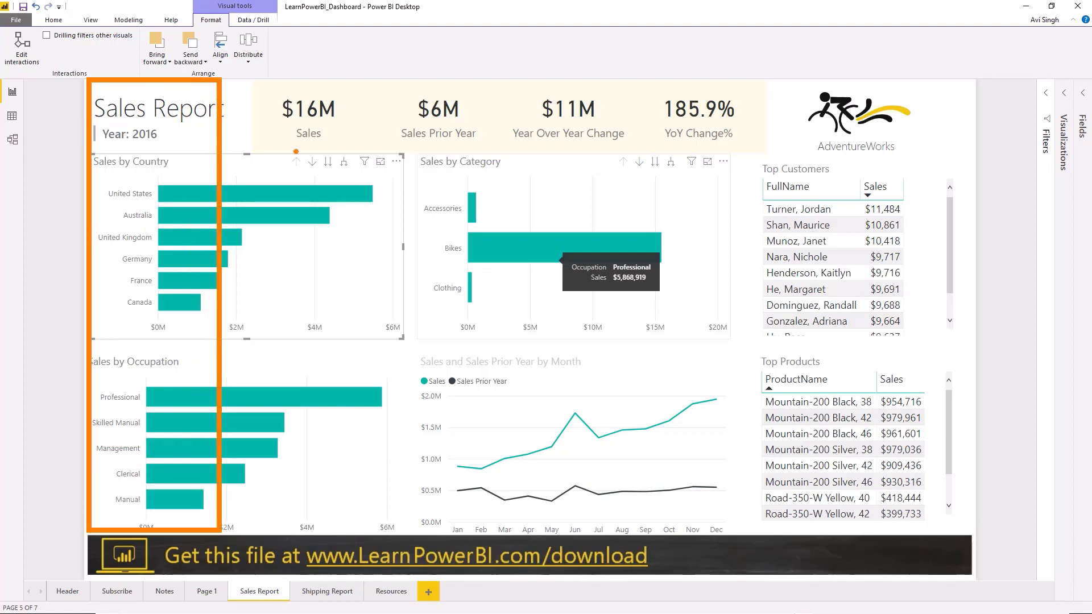
pyautogui.moveTo(867, 80)
pyautogui.mouseDown()
pyautogui.moveTo(903, 308)
pyautogui.moveTo(977, 511)
pyautogui.mouseUp()
pyautogui.moveTo(232, 125)
pyautogui.mouseDown()
pyautogui.moveTo(737, 121)
pyautogui.moveTo(364, 199)
pyautogui.moveTo(783, 237)
pyautogui.mouseUp()
pyautogui.press('e')
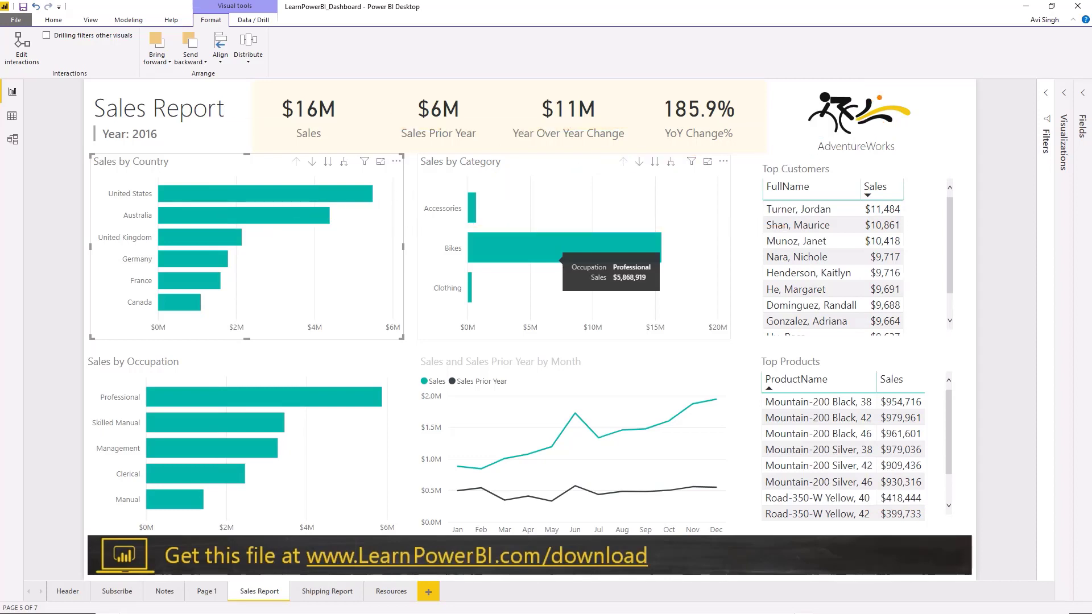
pyautogui.moveTo(880, 83); pyautogui.dragTo(981, 522)
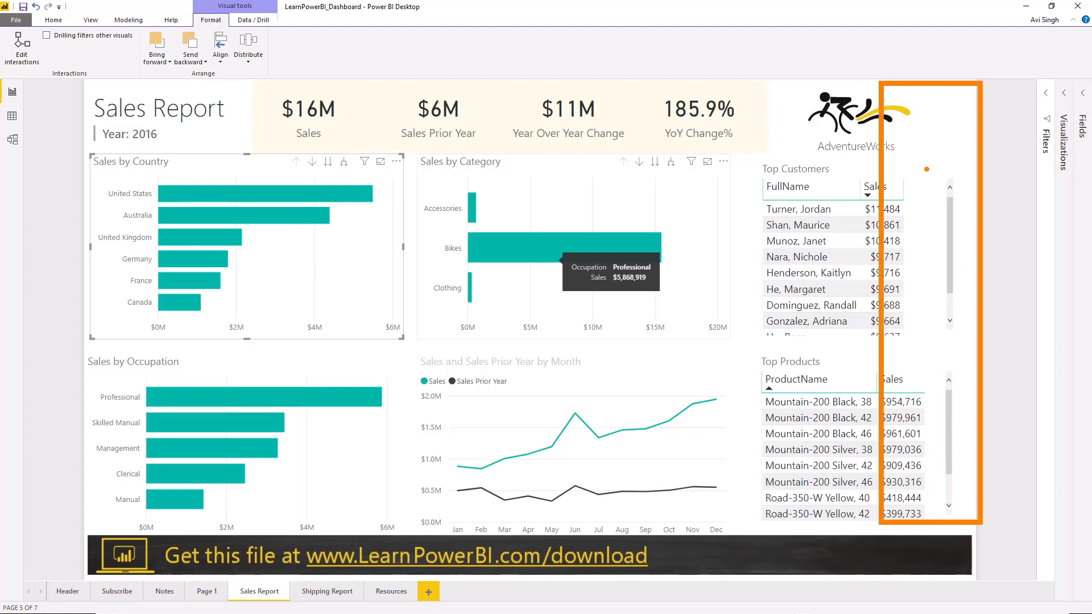
pyautogui.press('Escape')
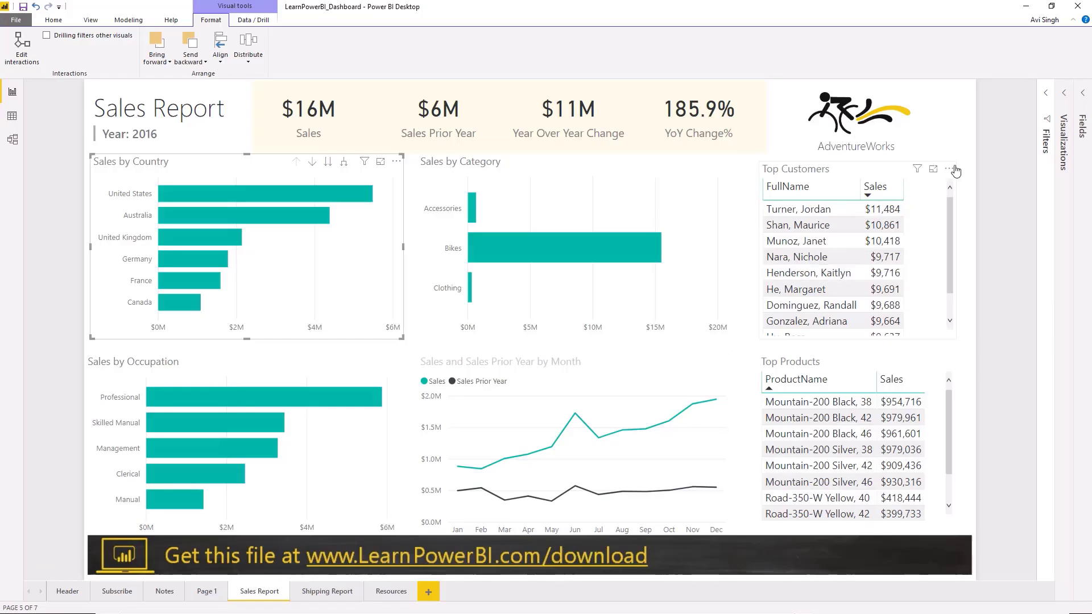
# Expand the Visualizations pane, deselect the Sales by Country chart, and go to the Shipping Report page.
pyautogui.click(1061, 96)
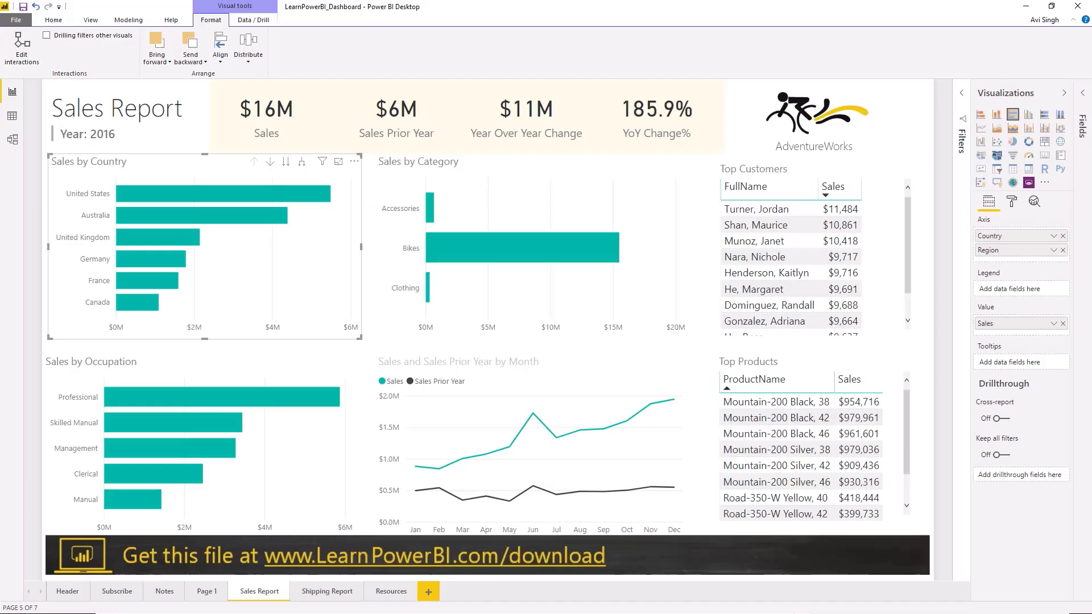
pyautogui.click(744, 139)
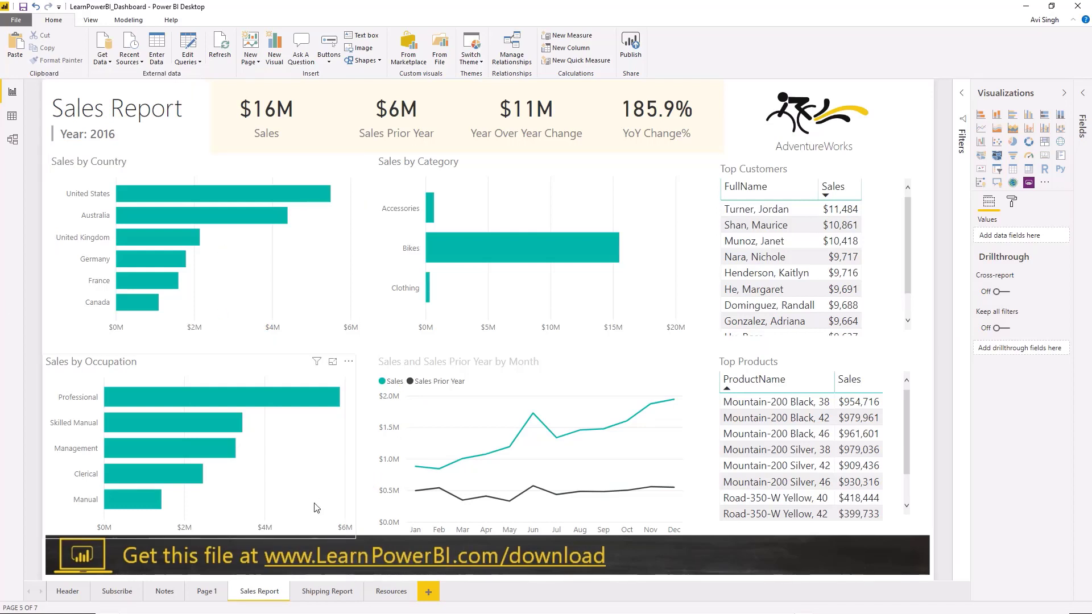
pyautogui.click(317, 596)
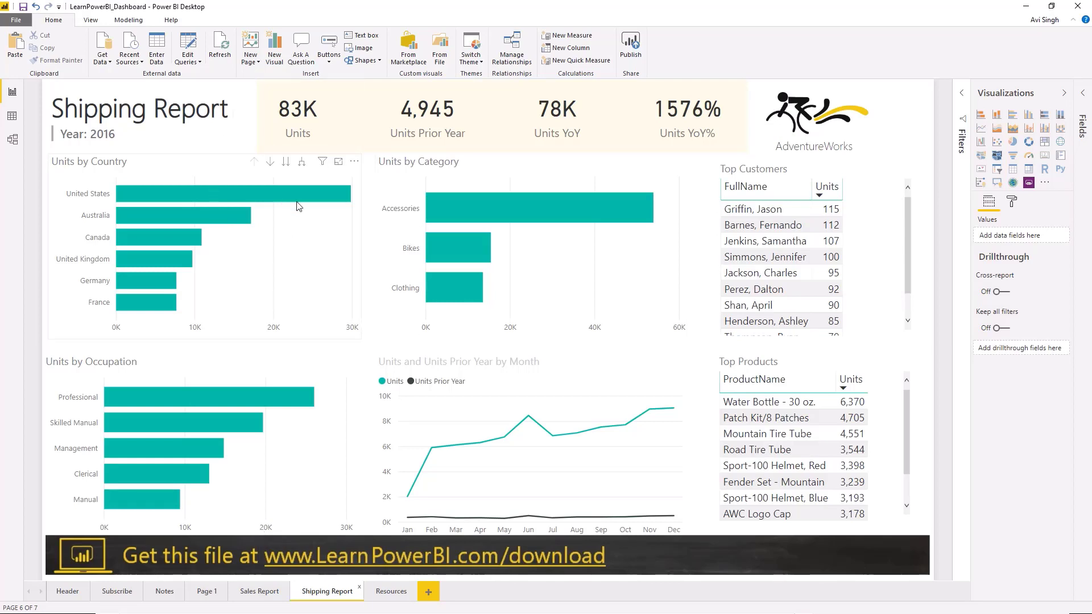
# Return to the Sales Report page.
pyautogui.moveTo(297, 205)
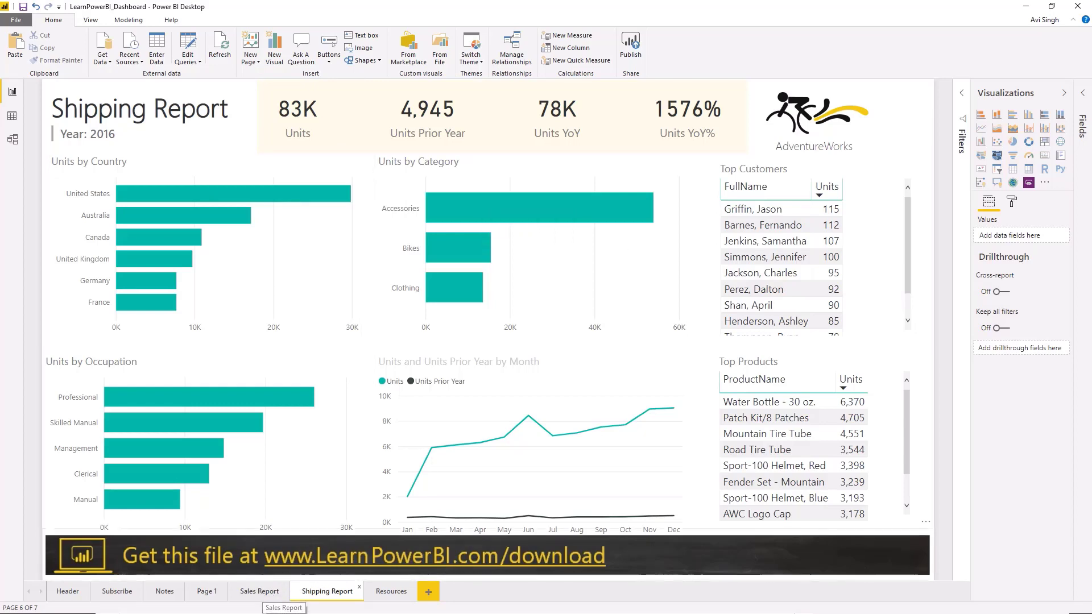
pyautogui.click(253, 592)
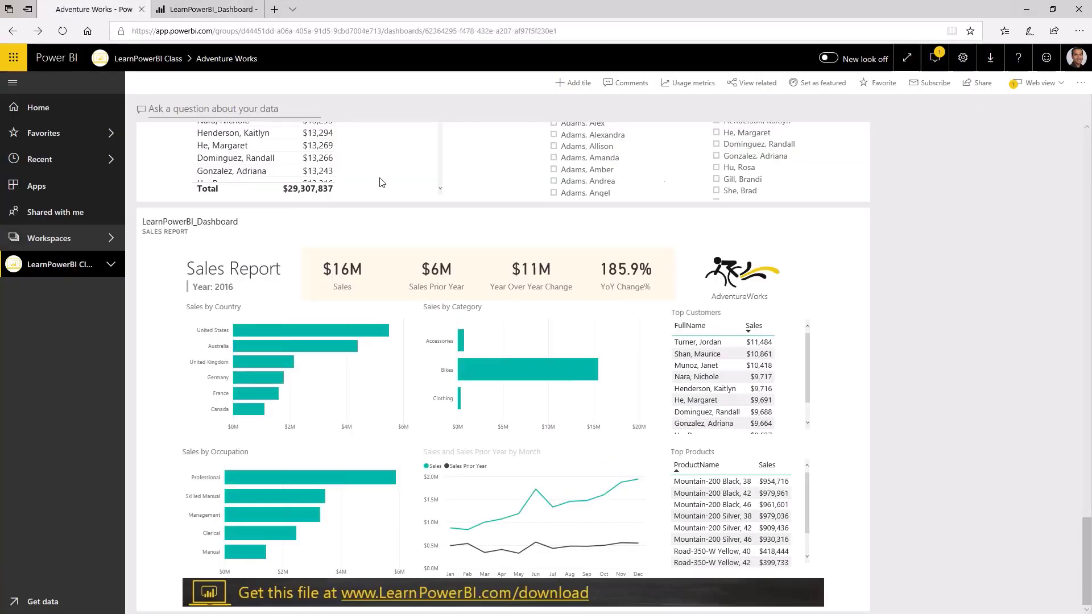
pyautogui.scroll(15, 872, 285)
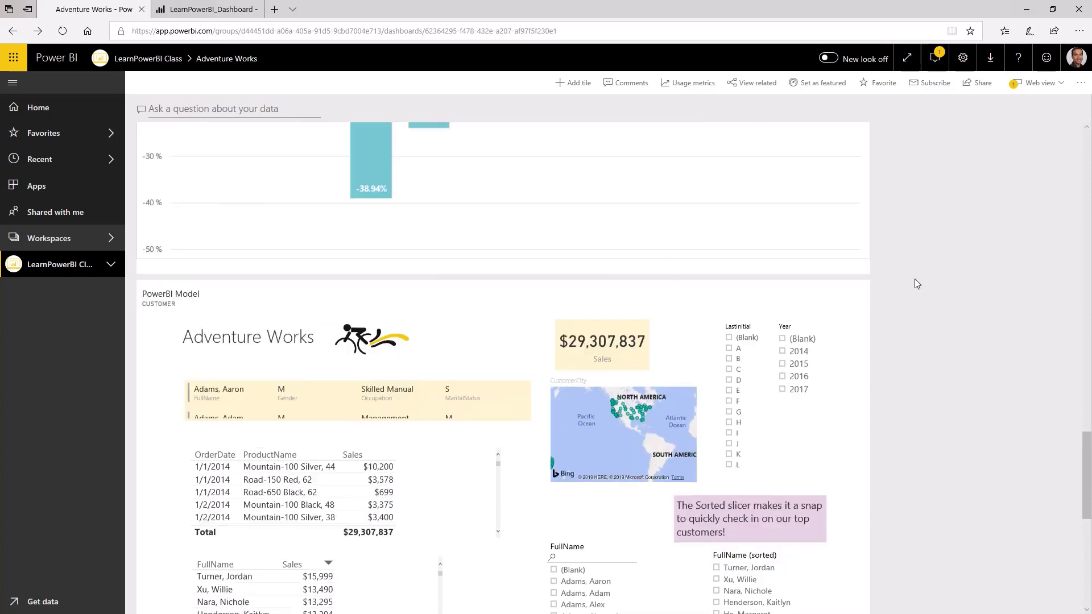
pyautogui.scroll(-15, 915, 289)
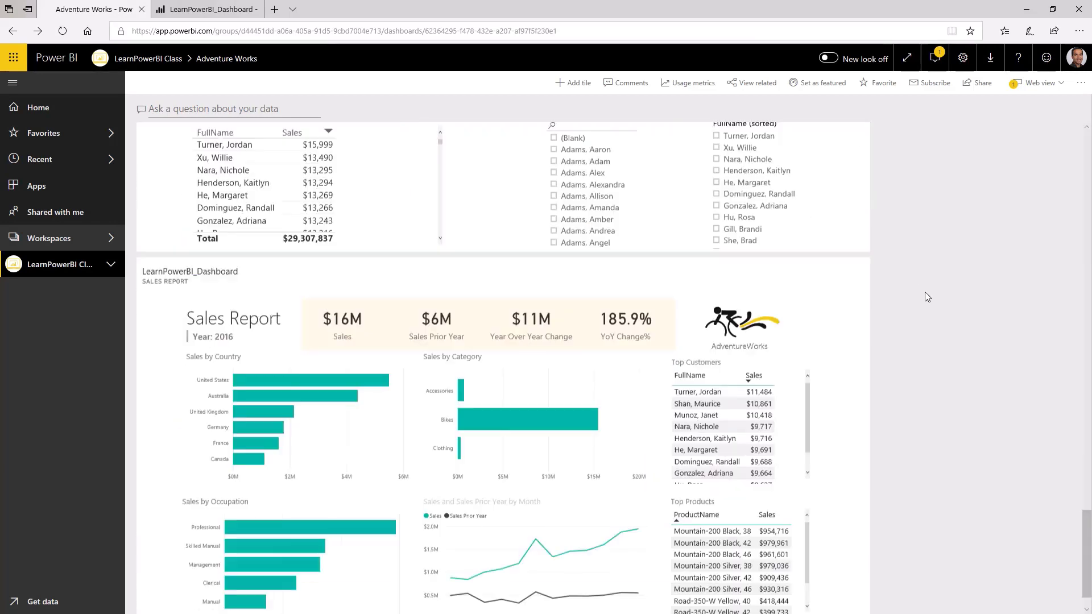